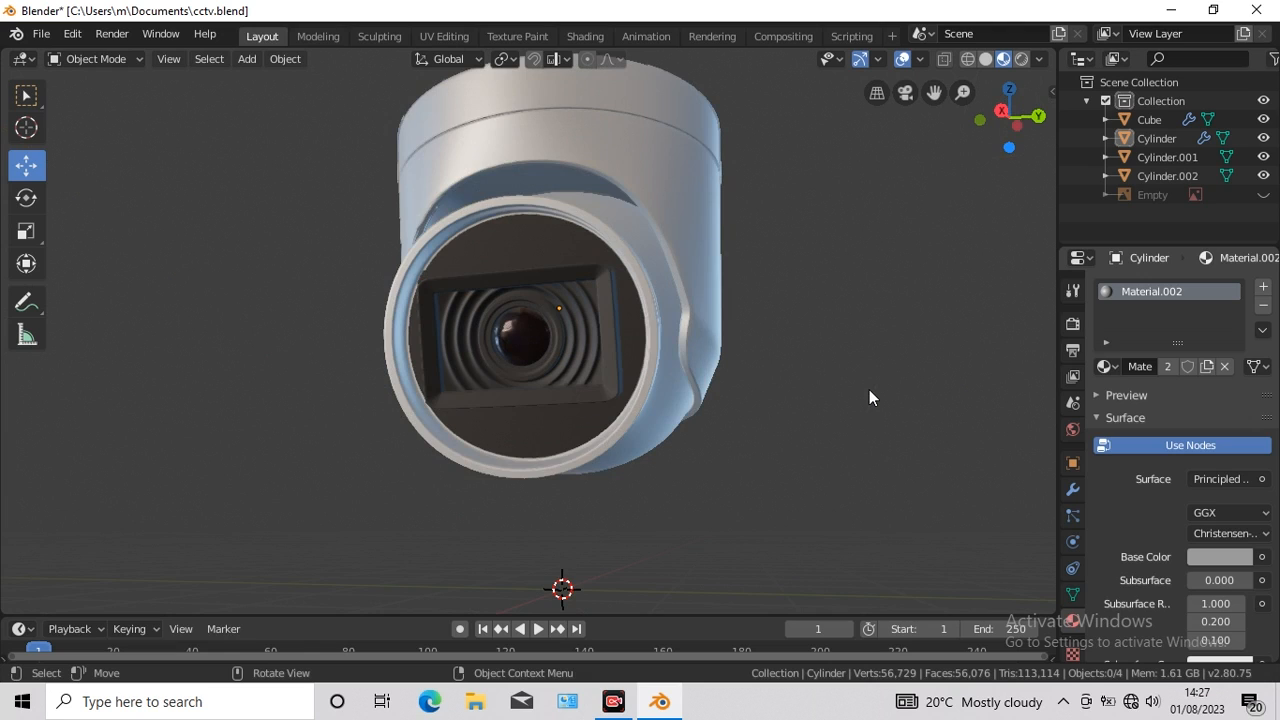
key(KP_8)
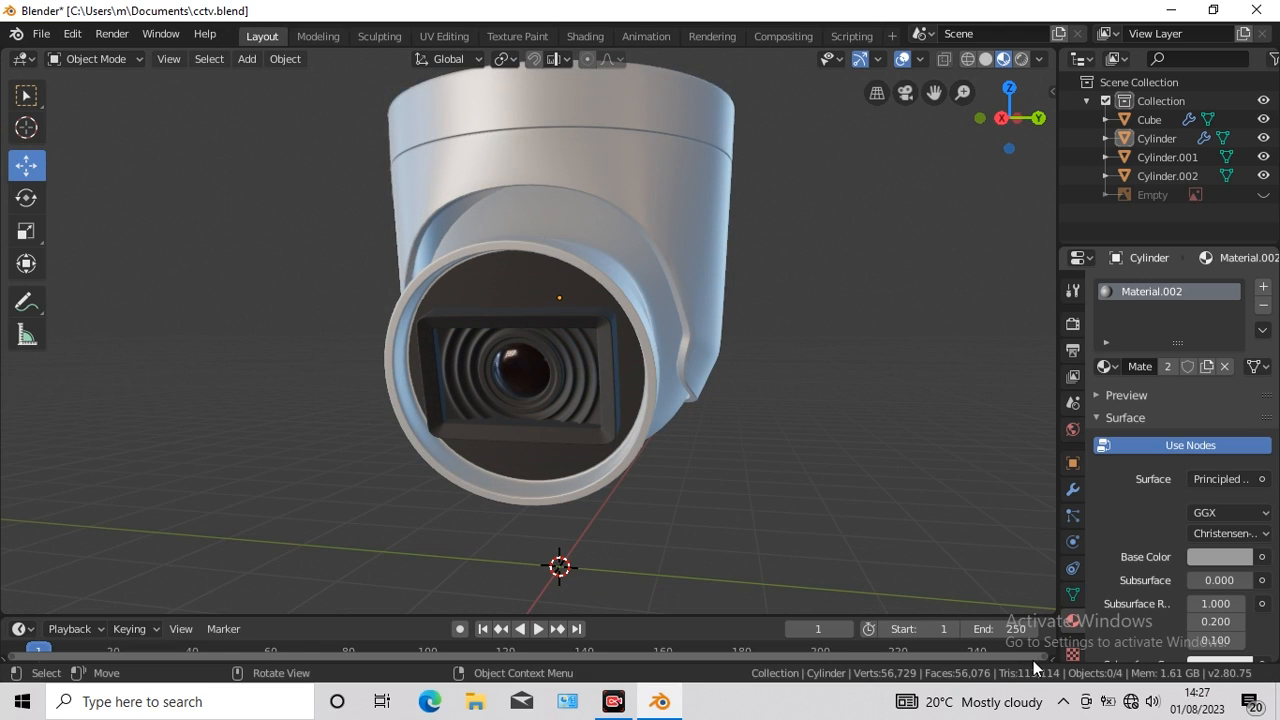
shift+scroll(821, 402, up, 1)
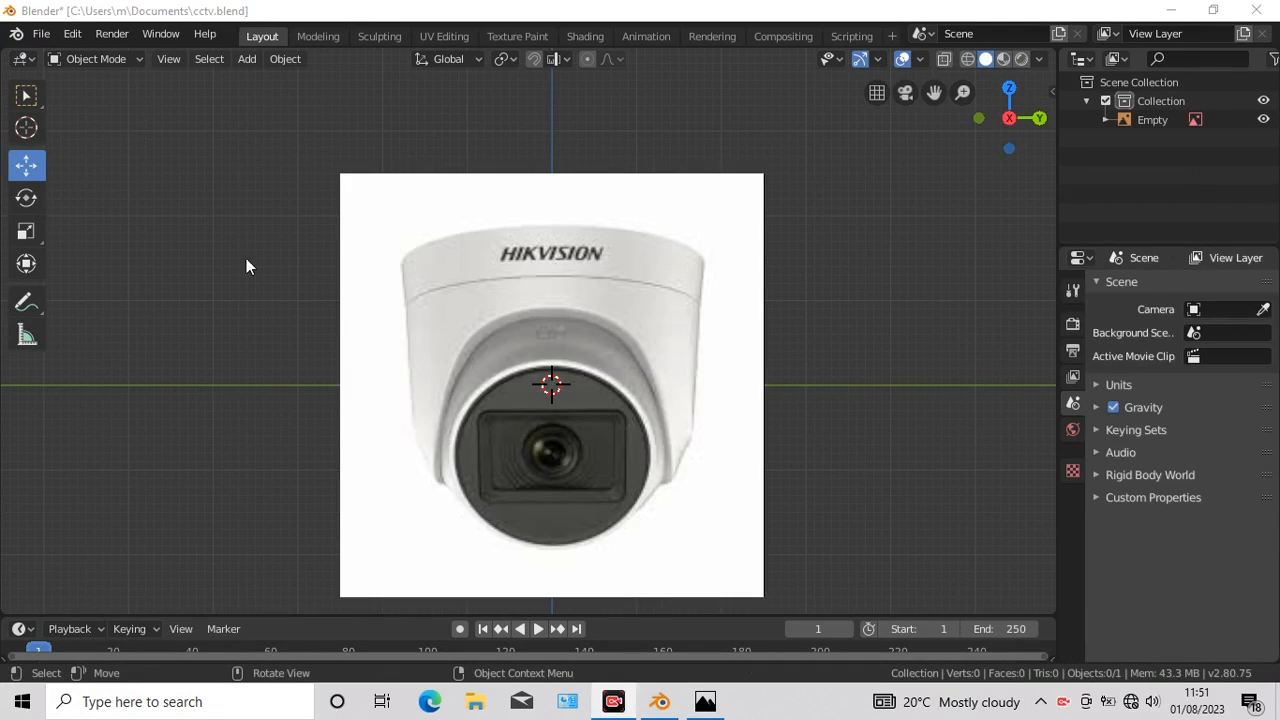
Step: Add a cylinder and scale it up to cover the camera body in the reference image
click(246, 58)
mouse_move(259, 79)
click(447, 176)
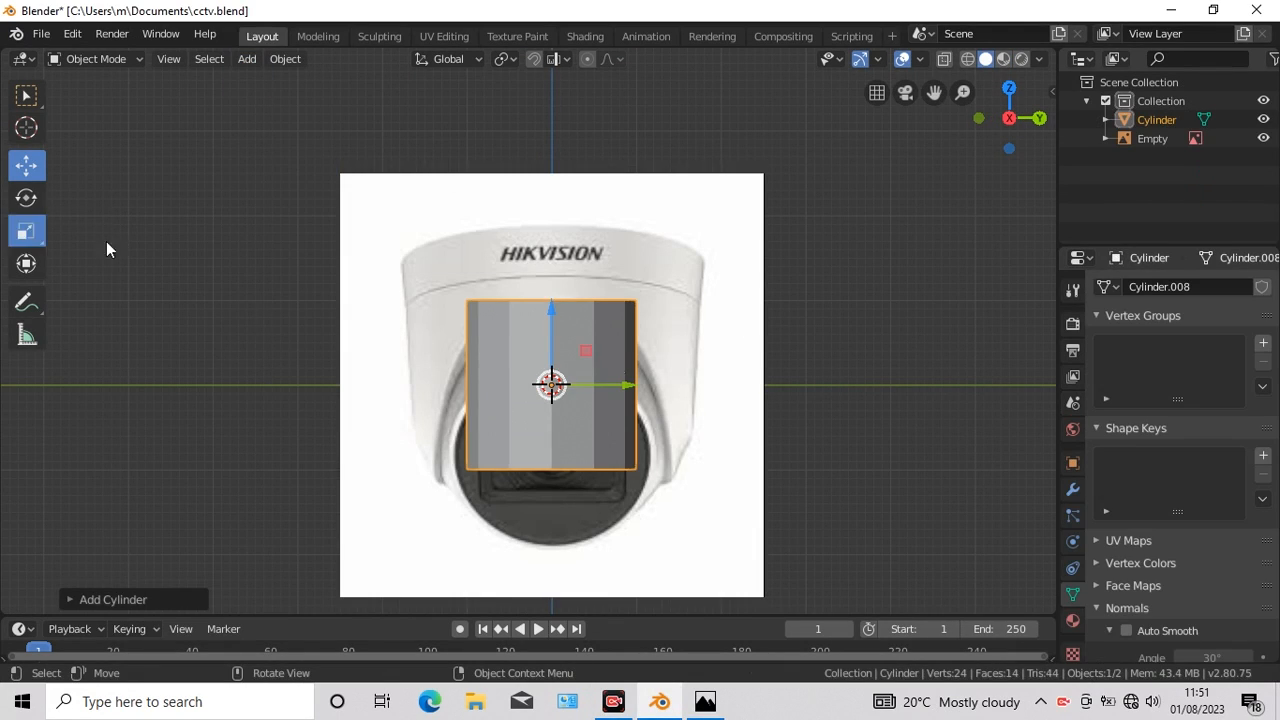
key(s)
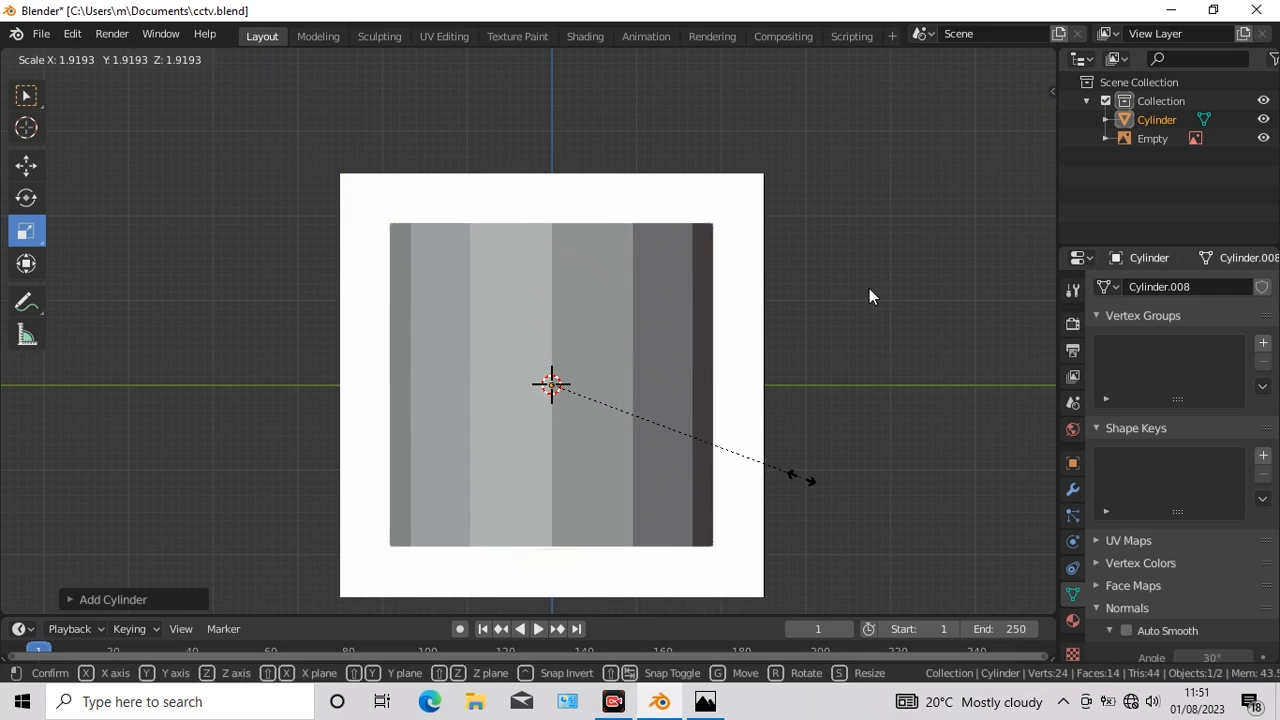
click(870, 296)
click(25, 97)
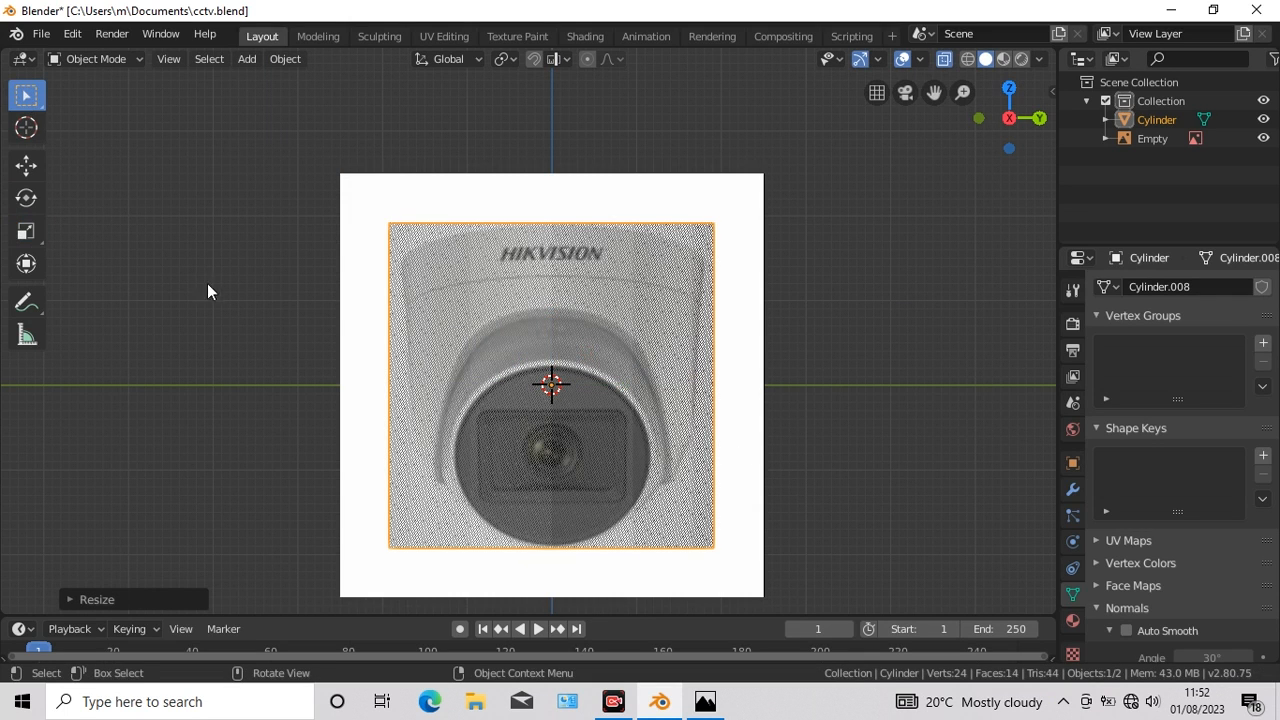
click(26, 231)
key(s)
click(785, 424)
Step: In Edit Mode, scale the cylinder's bottom ring of vertices inward so the walls taper like the reference housing
key(Tab)
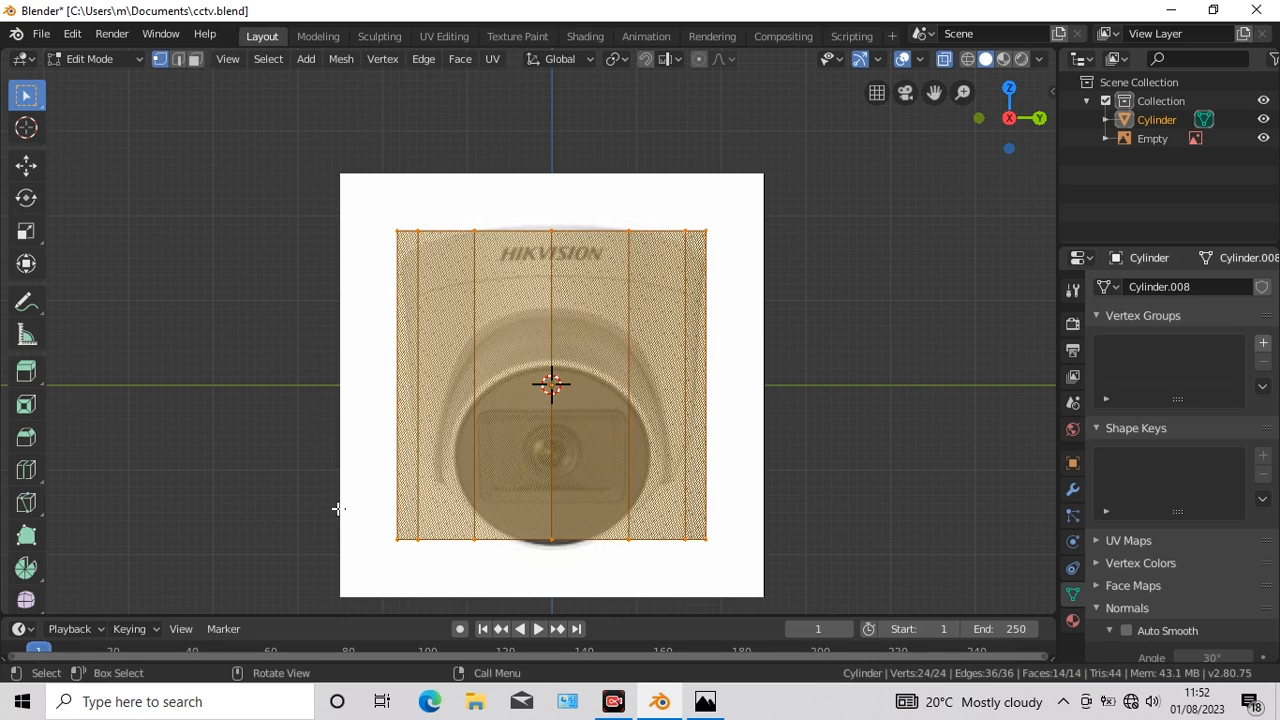
drag(746, 558, 746, 557)
click(26, 231)
key(s)
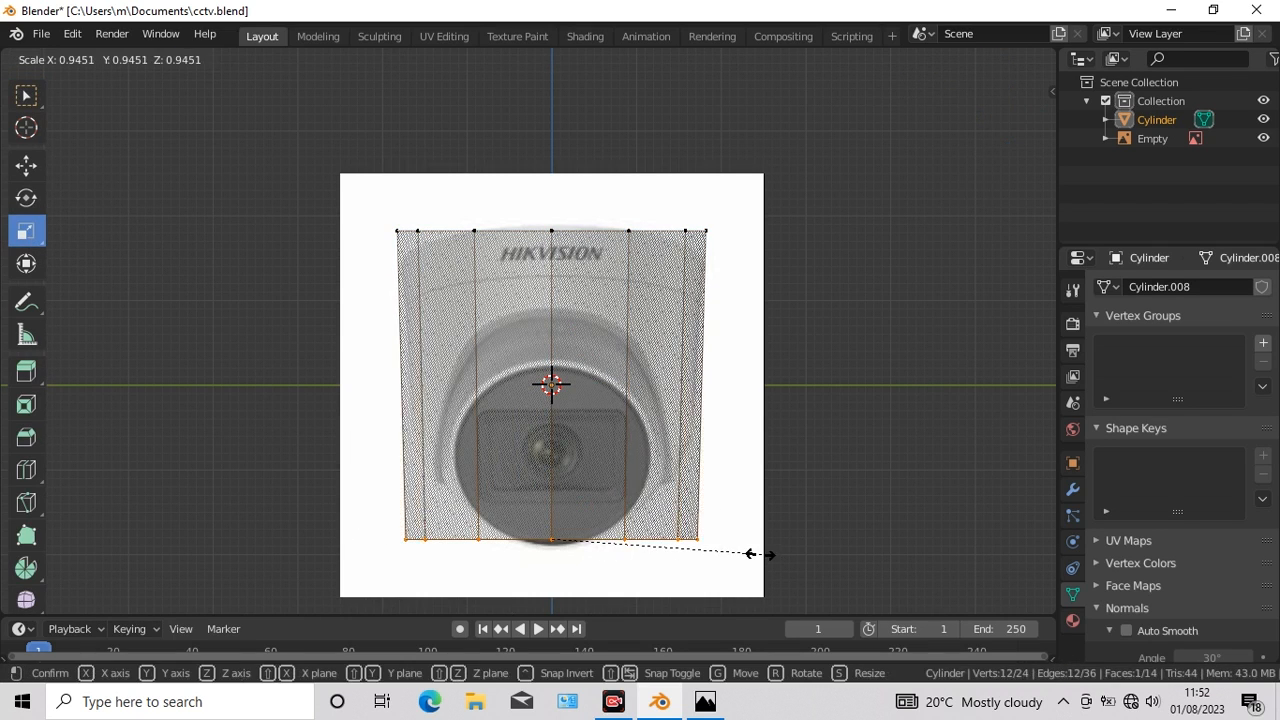
click(752, 554)
Step: Add two horizontal loop cuts, one along the upper seam and one across the lower part of the housing
click(25, 97)
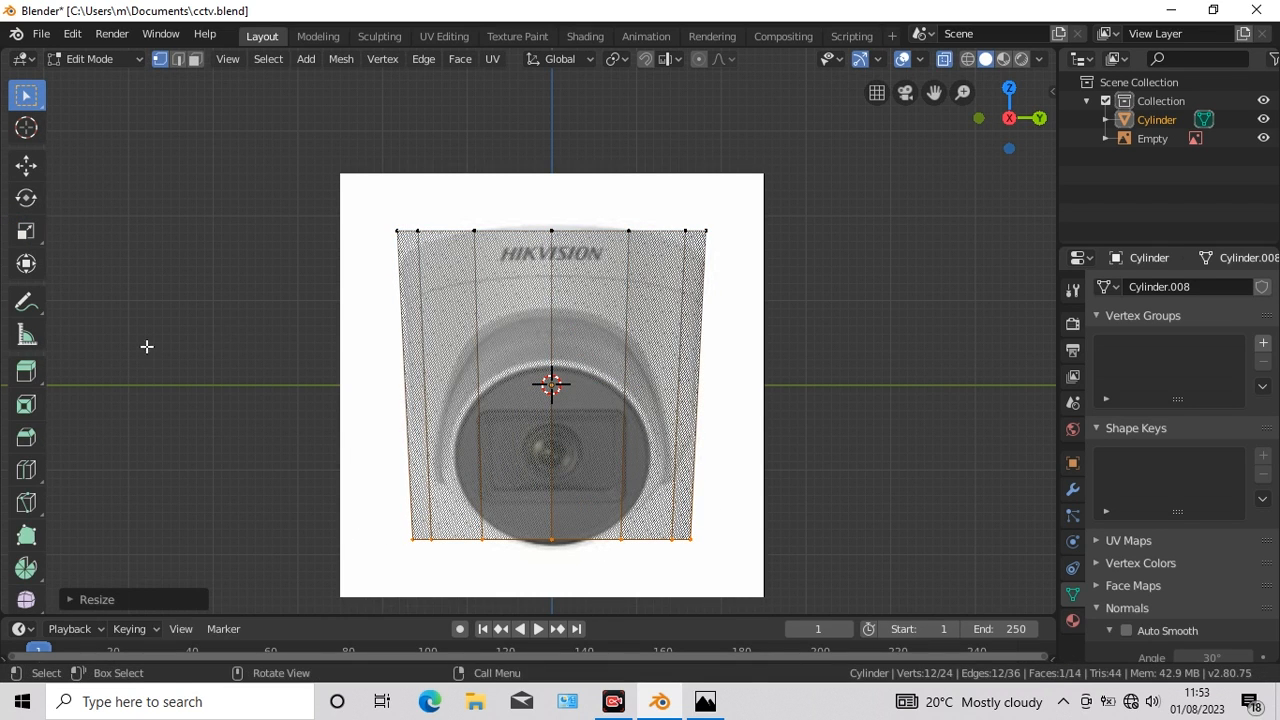
click(26, 469)
drag(623, 356, 628, 278)
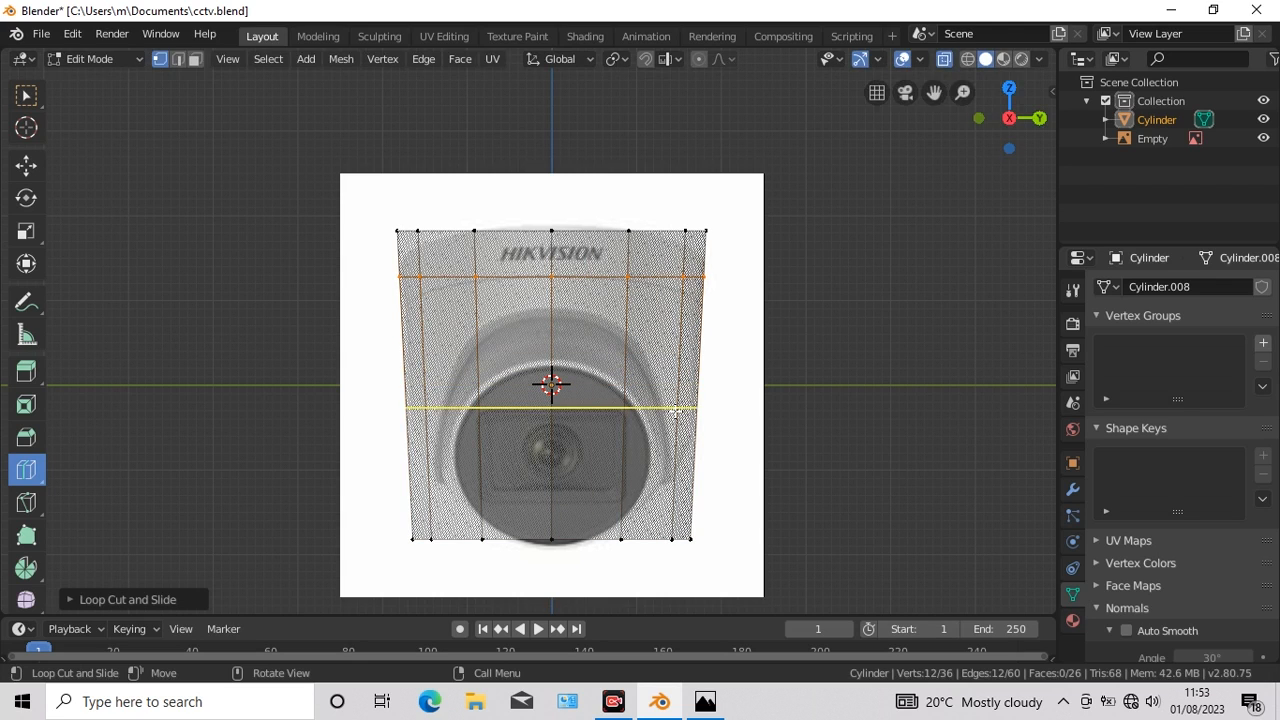
drag(675, 410, 674, 433)
Step: Raise the bottom edge loop to the housing's lower edge in the reference and scale it inward
click(25, 95)
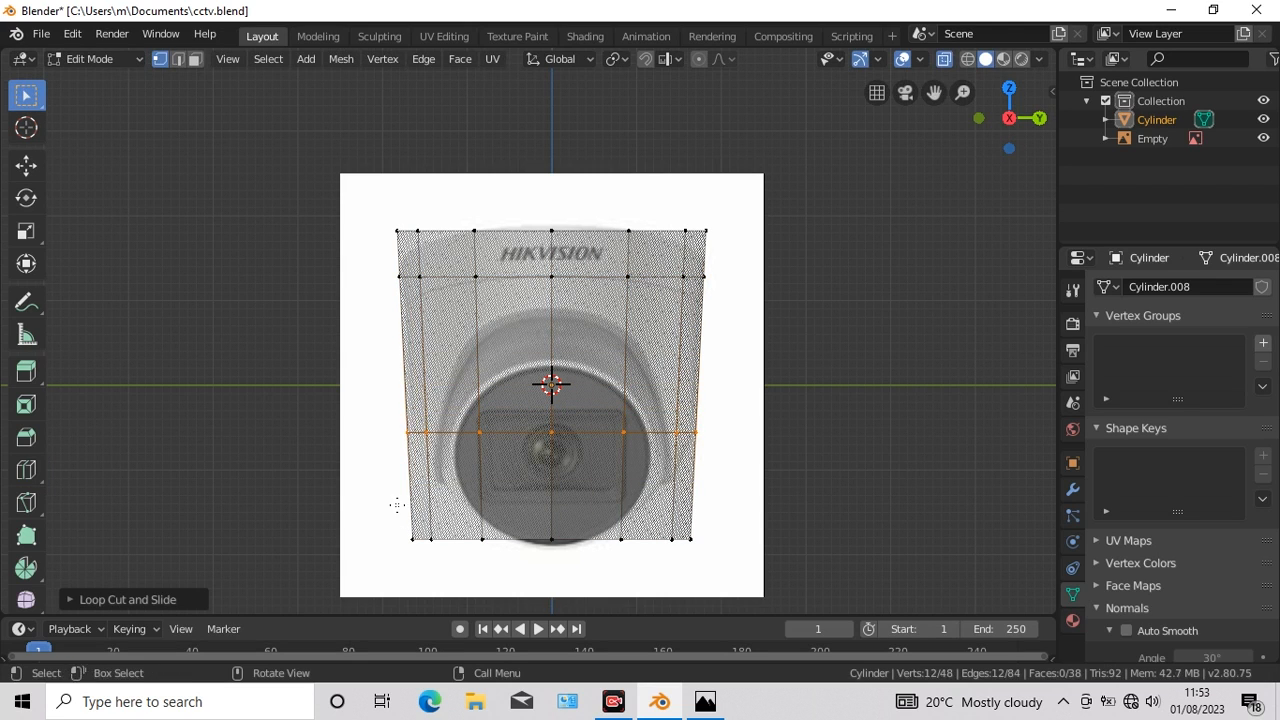
alt+click(460, 539)
click(25, 165)
drag(551, 459, 552, 404)
click(26, 231)
drag(737, 480, 716, 479)
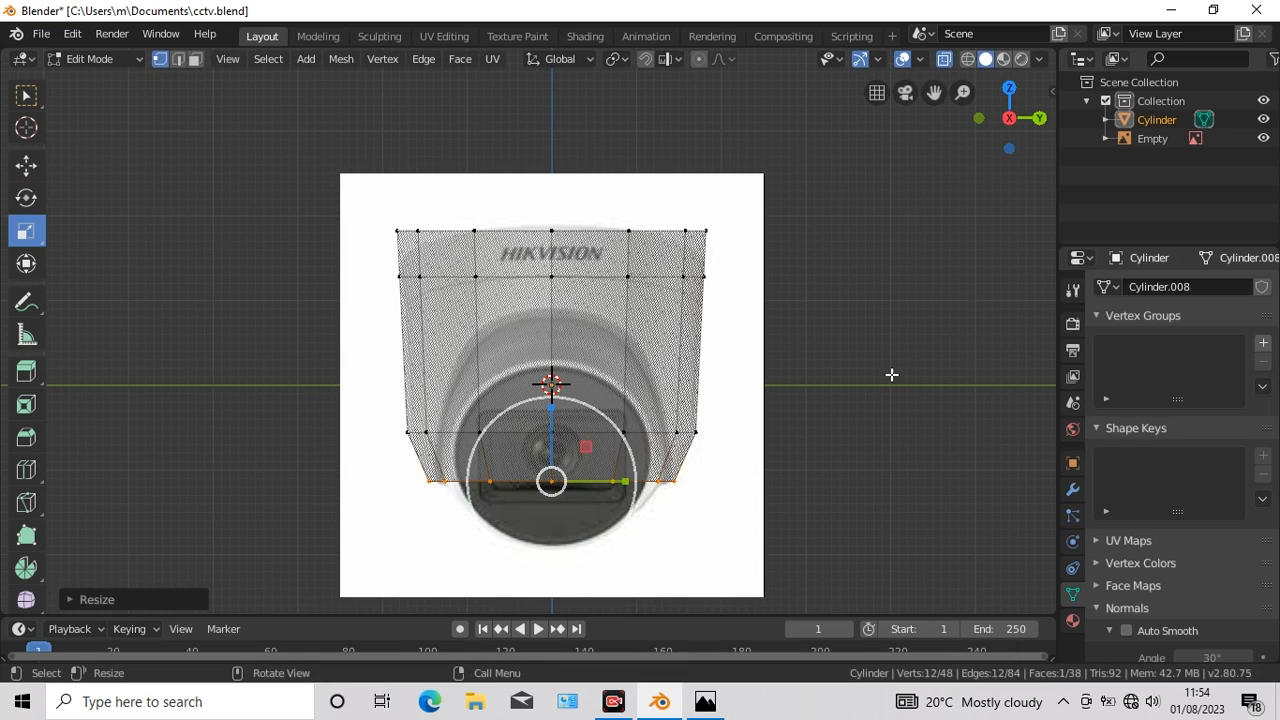
Step: Raise the middle vertices of the lower edge loop to the shoulders of the arch in the reference
click(27, 95)
alt+click(500, 432)
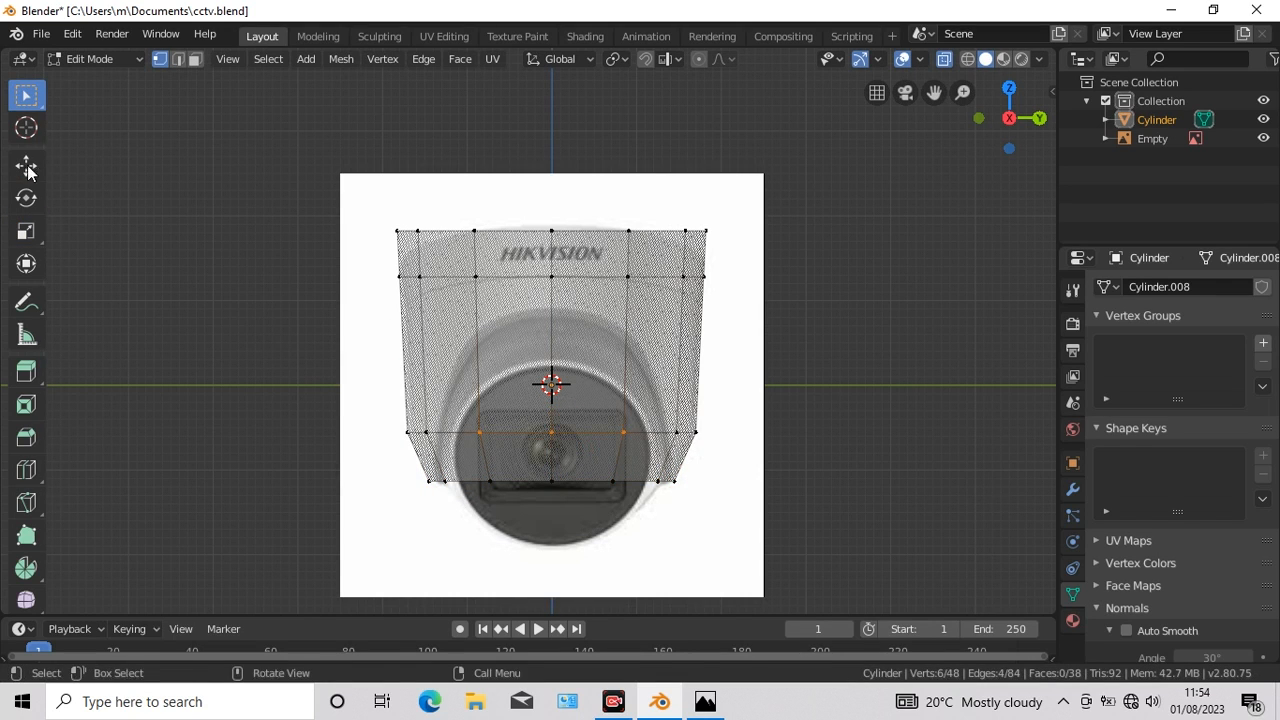
click(26, 165)
drag(551, 330, 551, 330)
drag(549, 251, 549, 252)
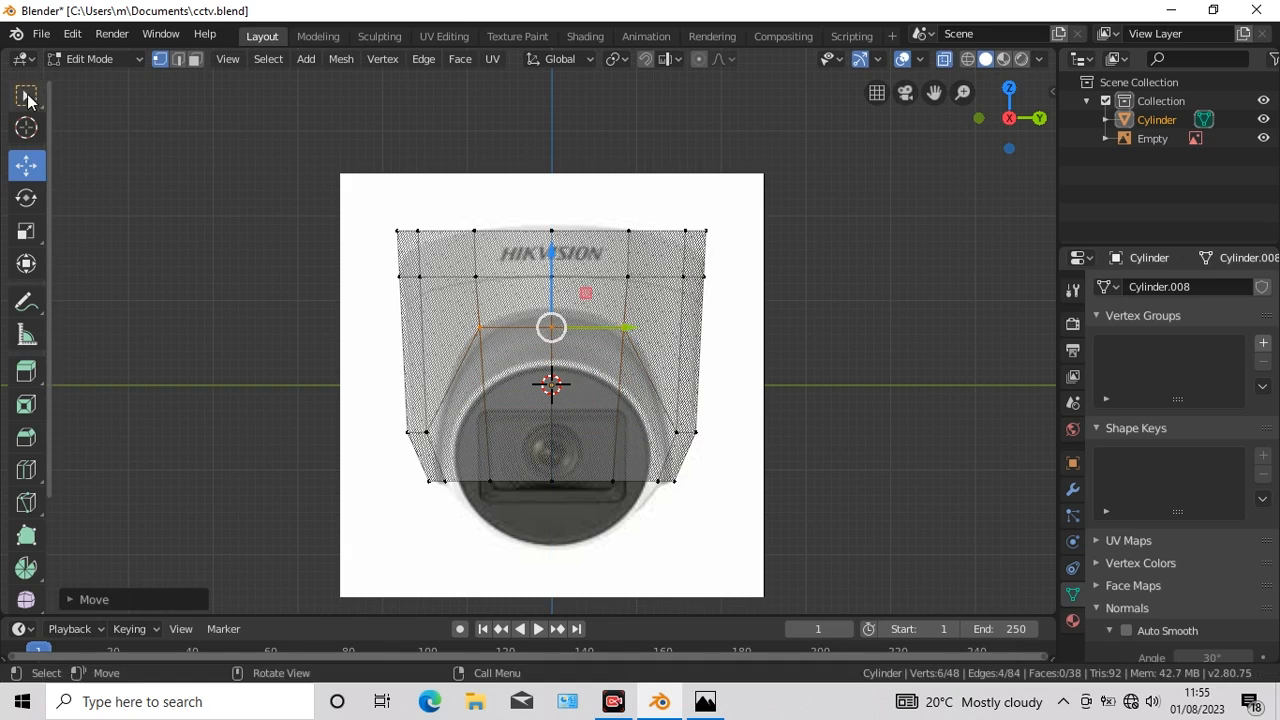
Step: Raise the centre vertices of the arch to its peak in the reference and turn off X-ray display
click(26, 95)
drag(534, 310, 569, 341)
click(27, 166)
drag(551, 255, 551, 234)
key(alt+z)
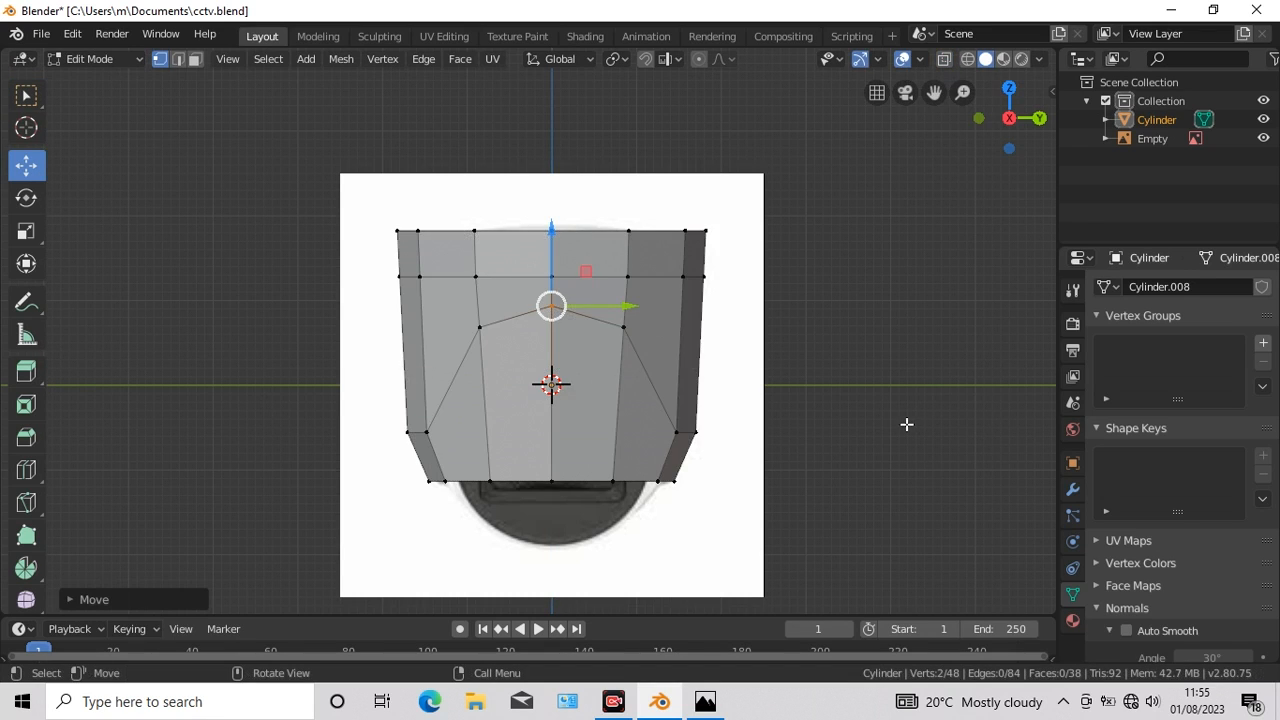
Step: Select the two lower side vertices of the arch and scale them inward to follow the reference curve
middle_drag(869, 451, 868, 456)
key(KP_1)
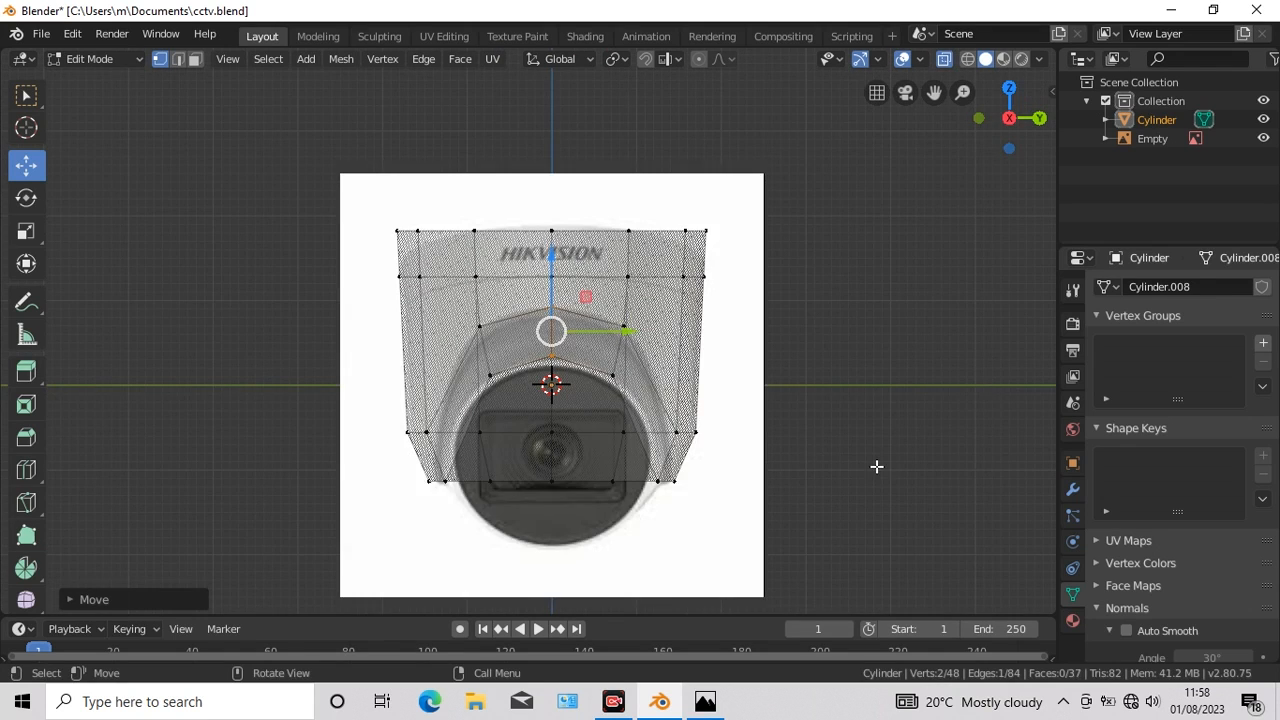
middle_drag(876, 466, 880, 502)
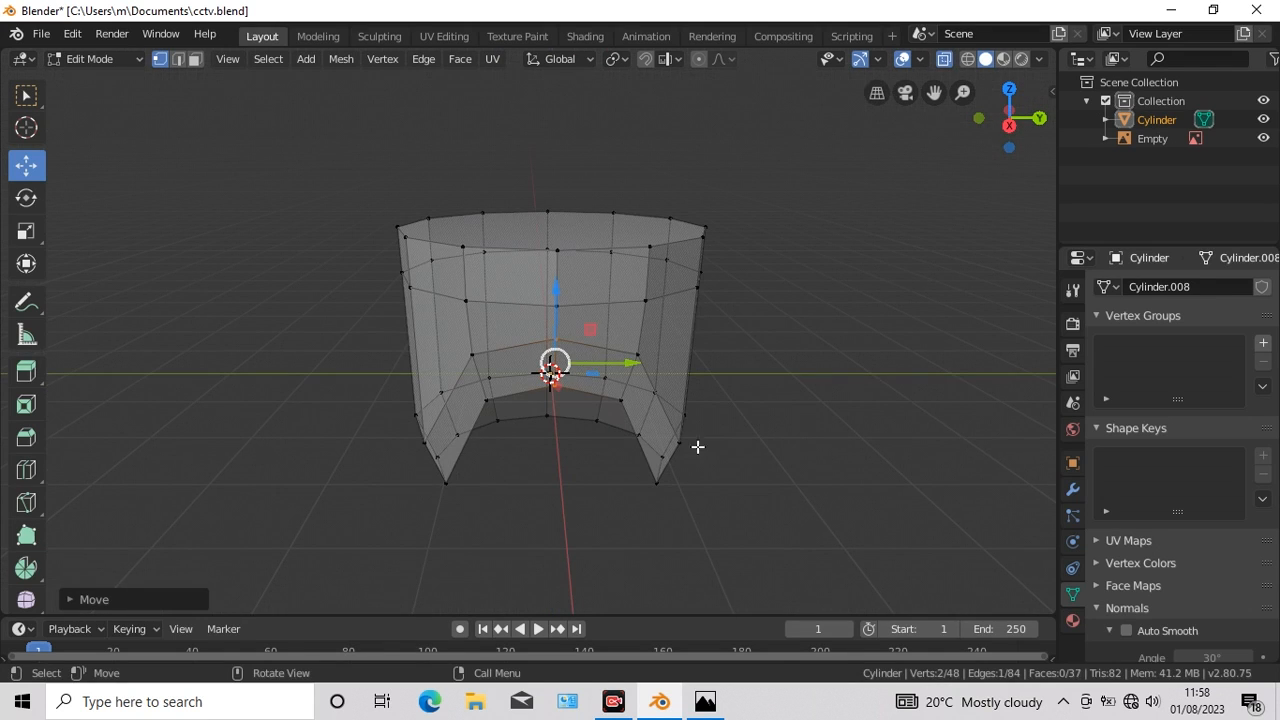
key(w)
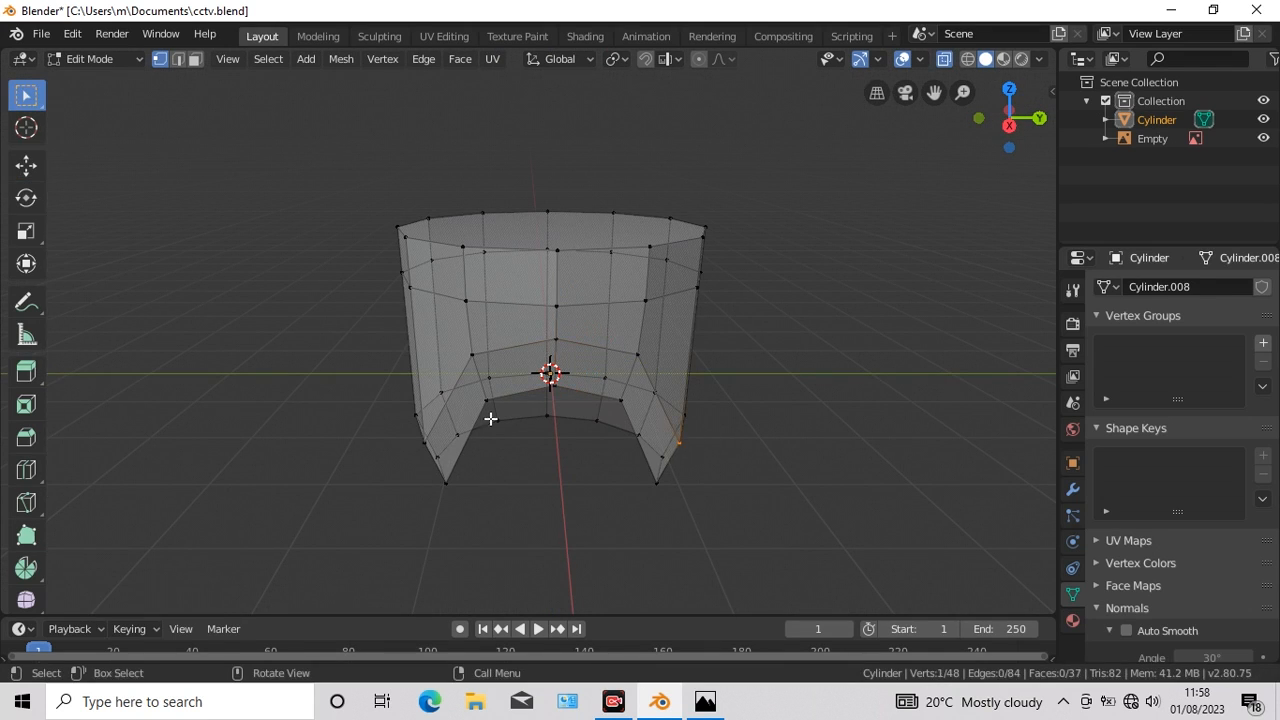
key(KP_1)
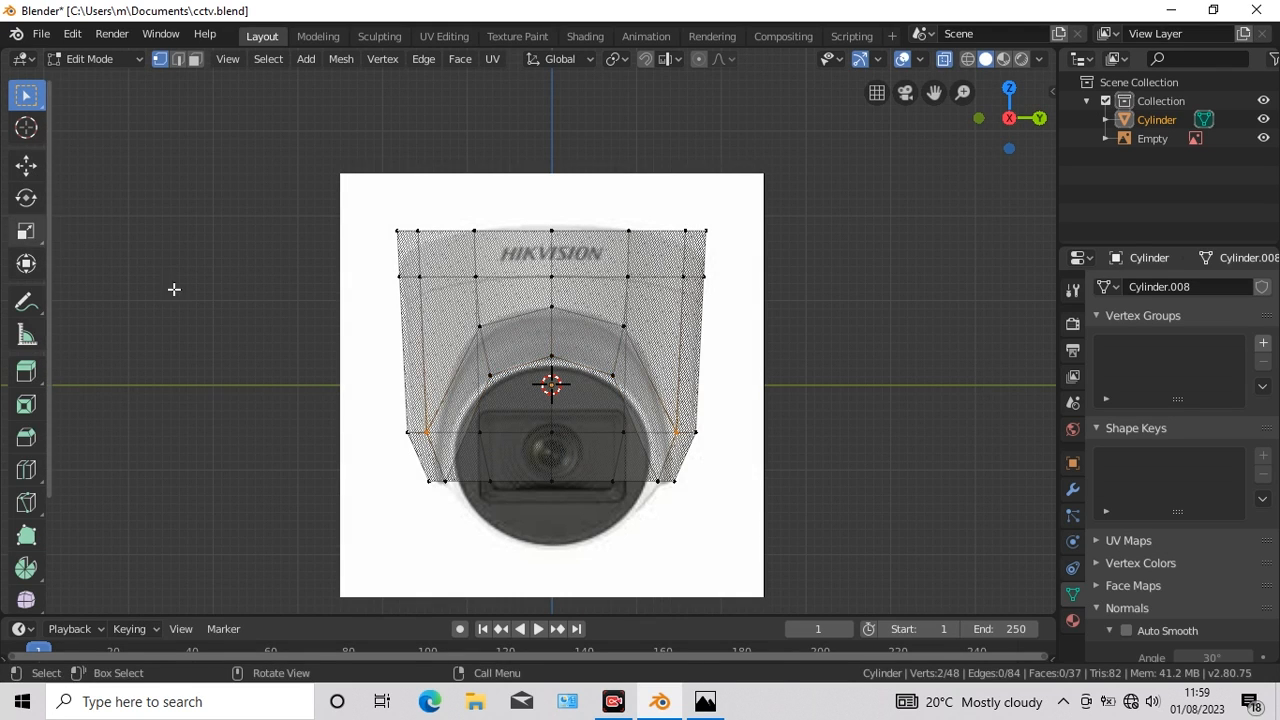
click(26, 231)
key(s)
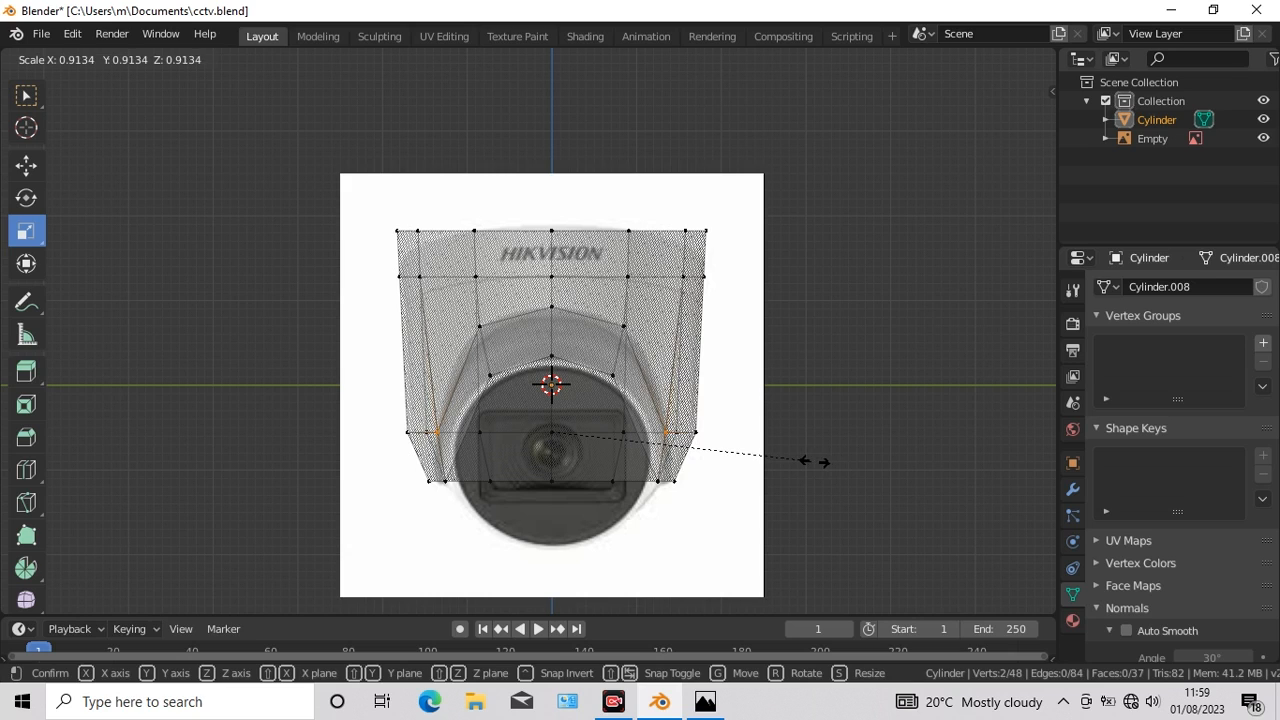
click(820, 461)
Step: Delete the four front faces forming the band between the arch's outer and inner outlines
key(alt+z)
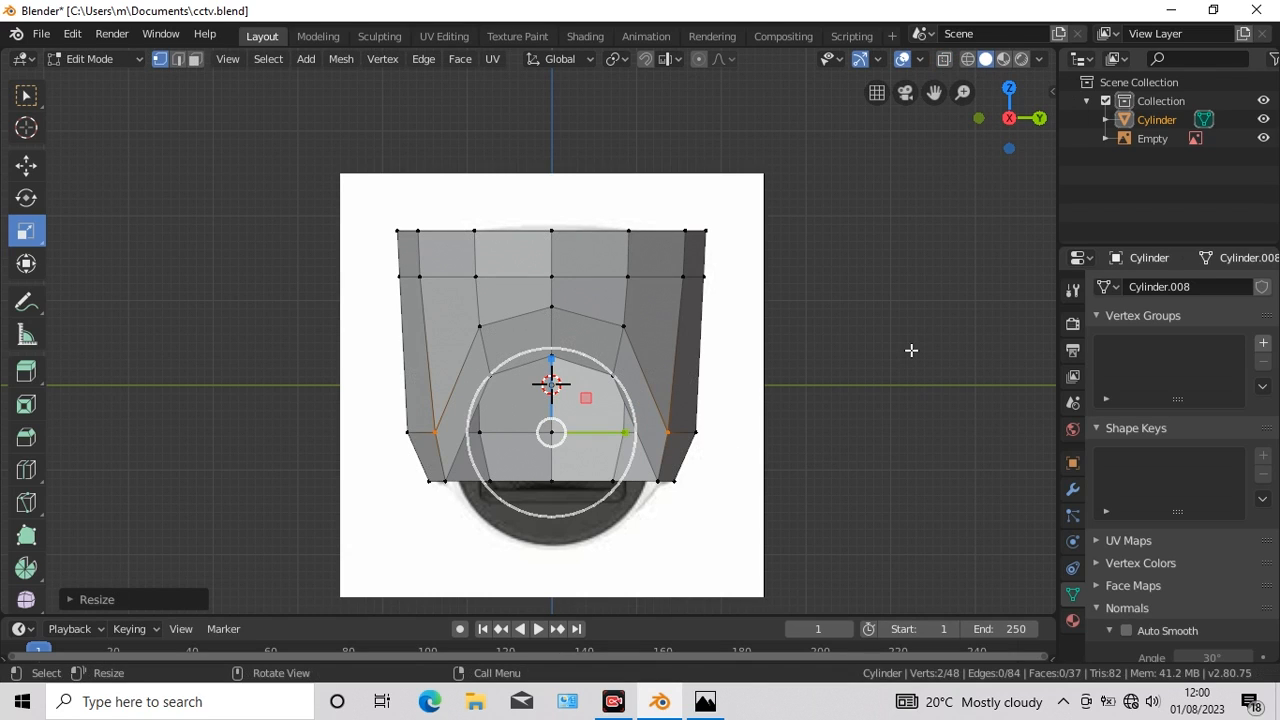
click(26, 95)
click(195, 59)
click(463, 403)
shift+click(515, 338)
shift+click(586, 338)
shift+click(640, 394)
right_click(640, 394)
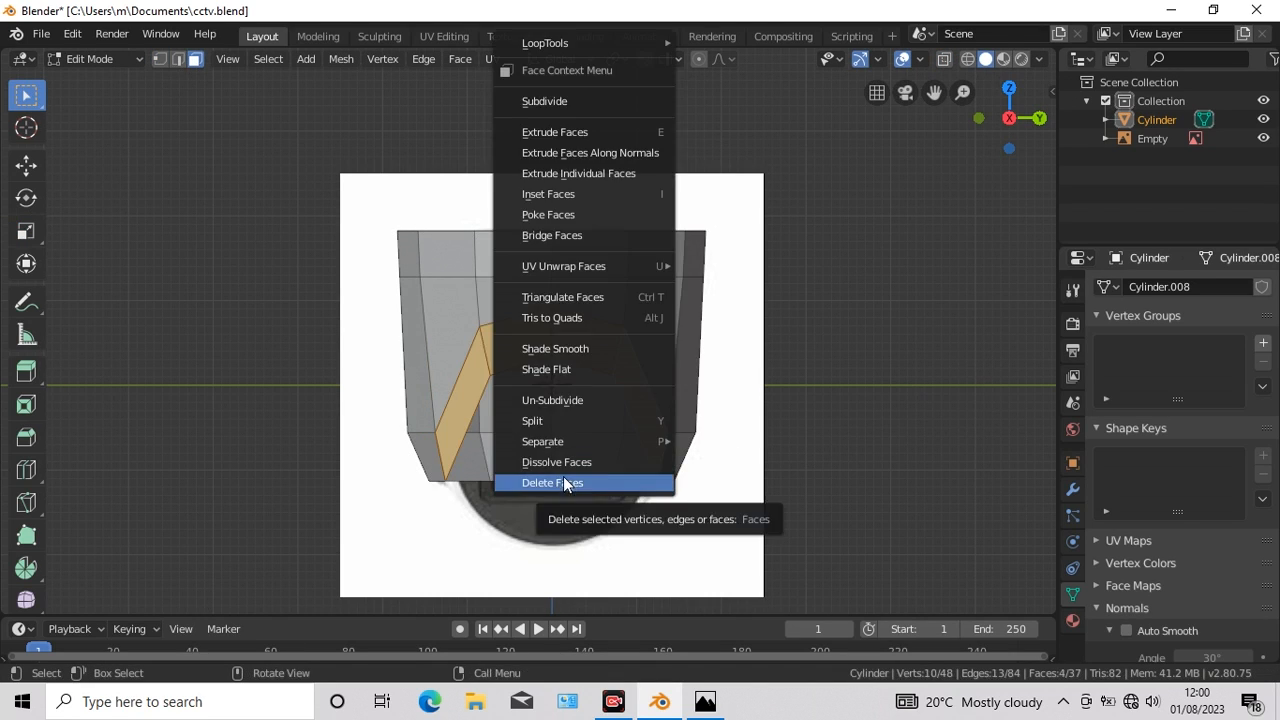
click(566, 483)
Step: In side view, raise the opening's lower side vertices and the bottom corner vertices beneath them
key(KP_1)
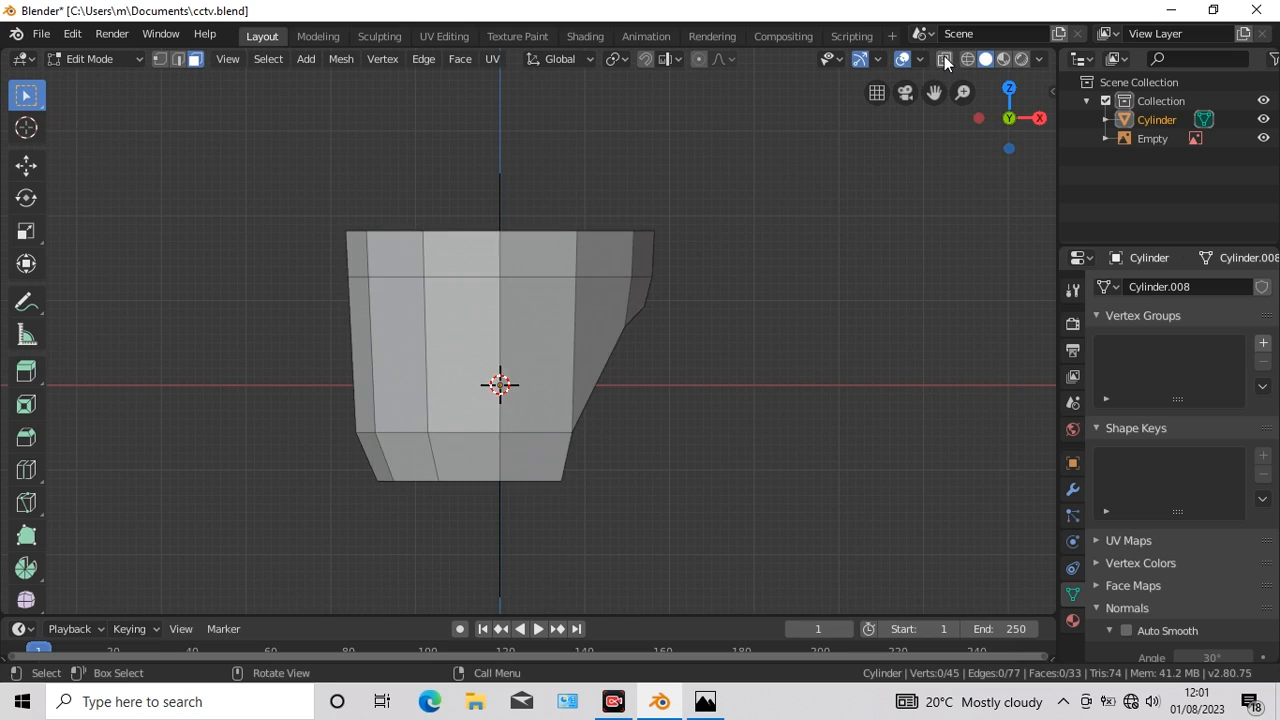
key(alt+z)
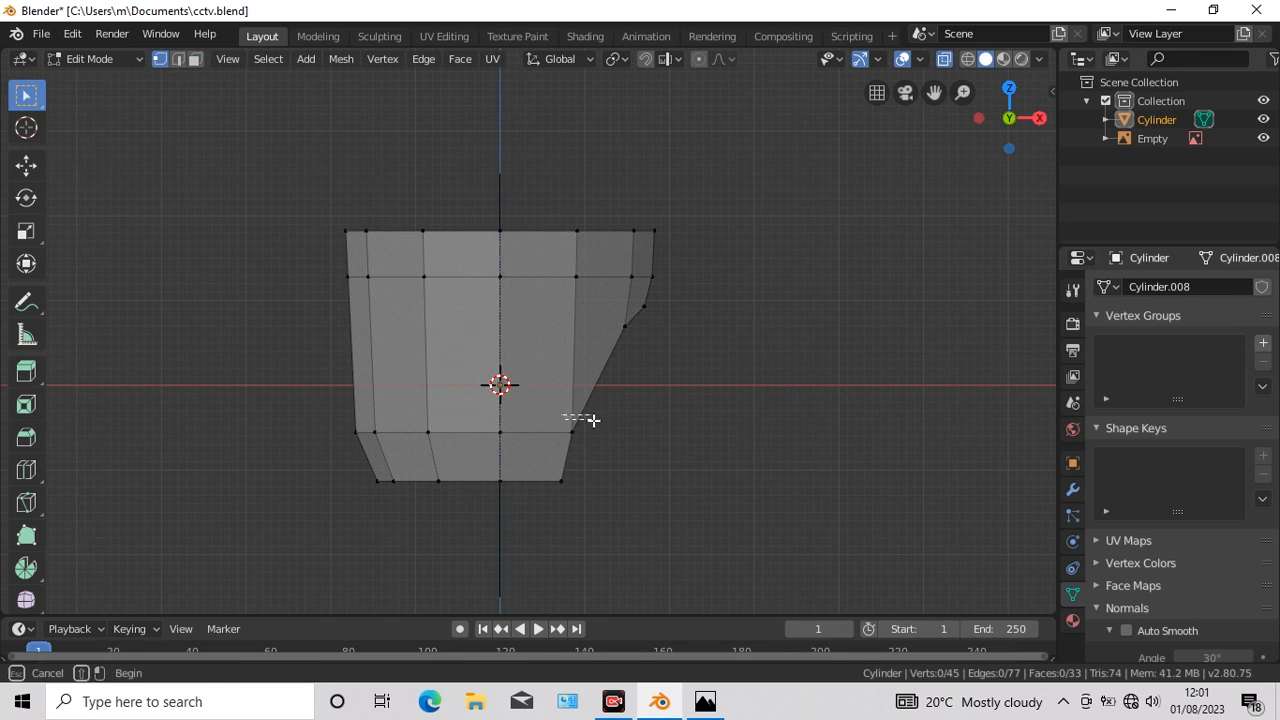
drag(593, 420, 593, 444)
click(27, 166)
drag(572, 363, 572, 346)
click(26, 96)
drag(549, 462, 583, 496)
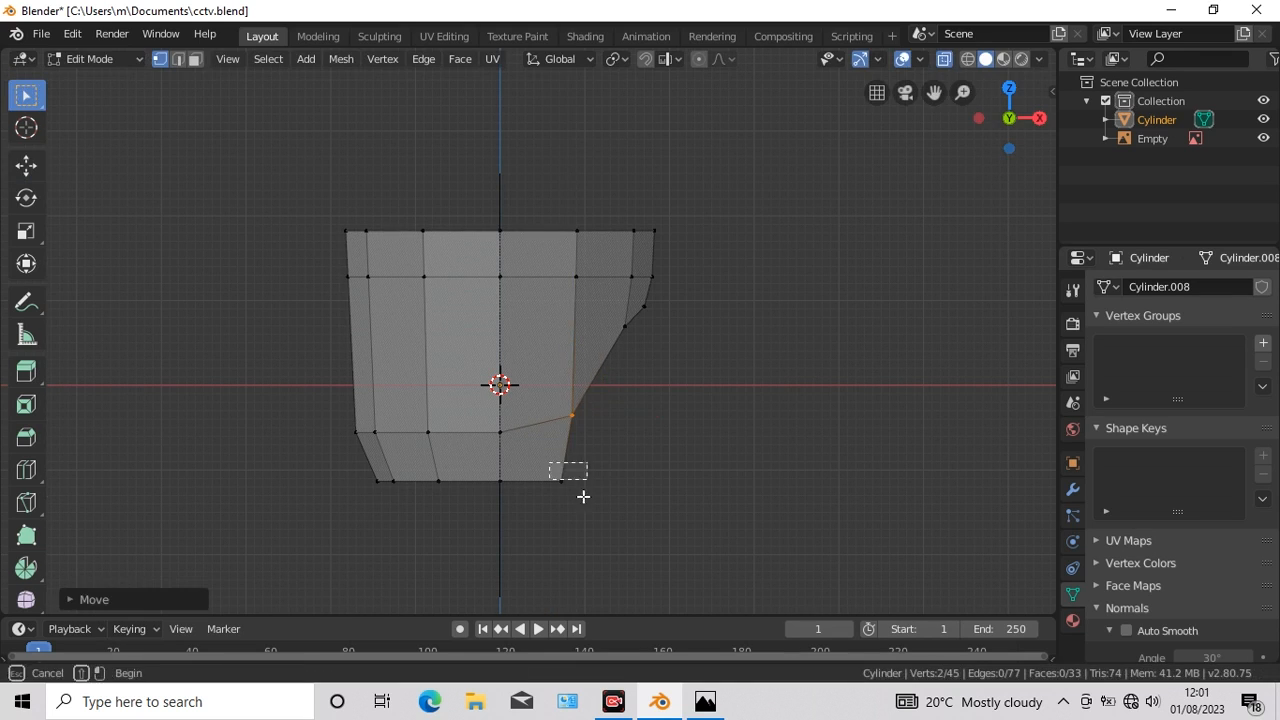
click(27, 166)
drag(561, 401, 560, 378)
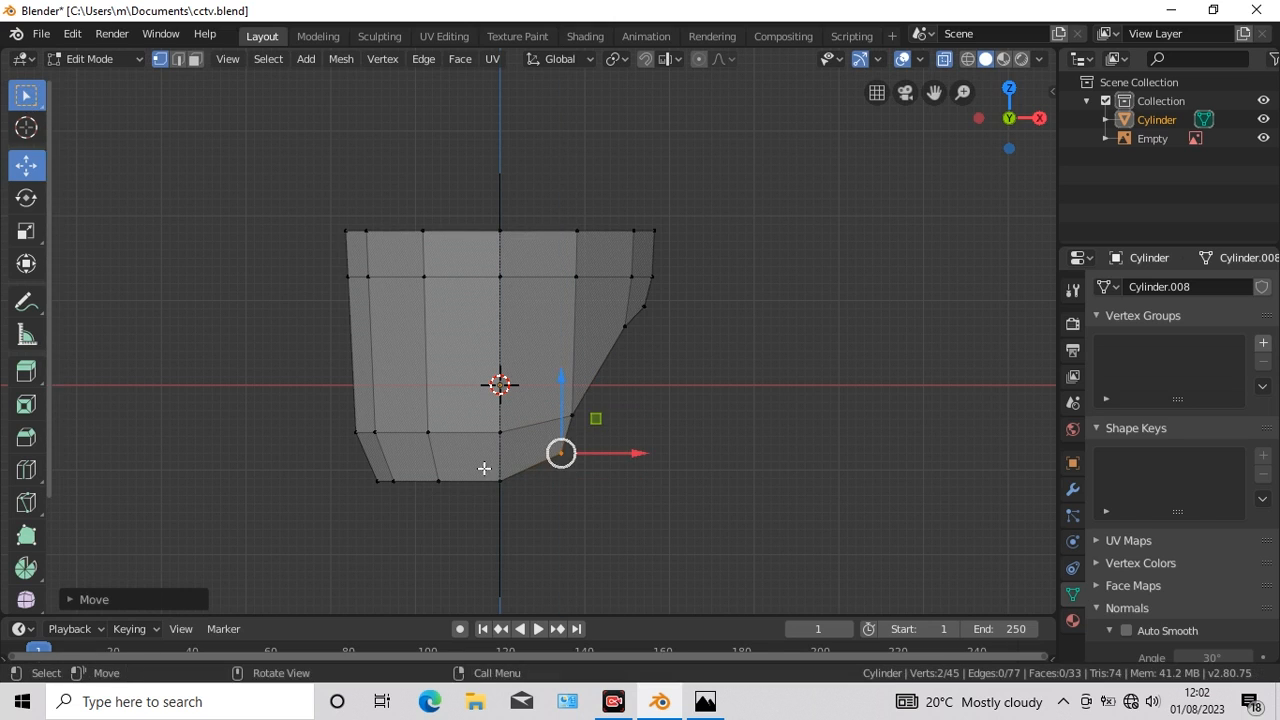
Step: Raise the bottom-edge vertices on the centre line slightly to smooth the slope toward the opening
key(w)
drag(492, 466, 516, 492)
key(shift+space)
key(g)
drag(500, 414, 500, 407)
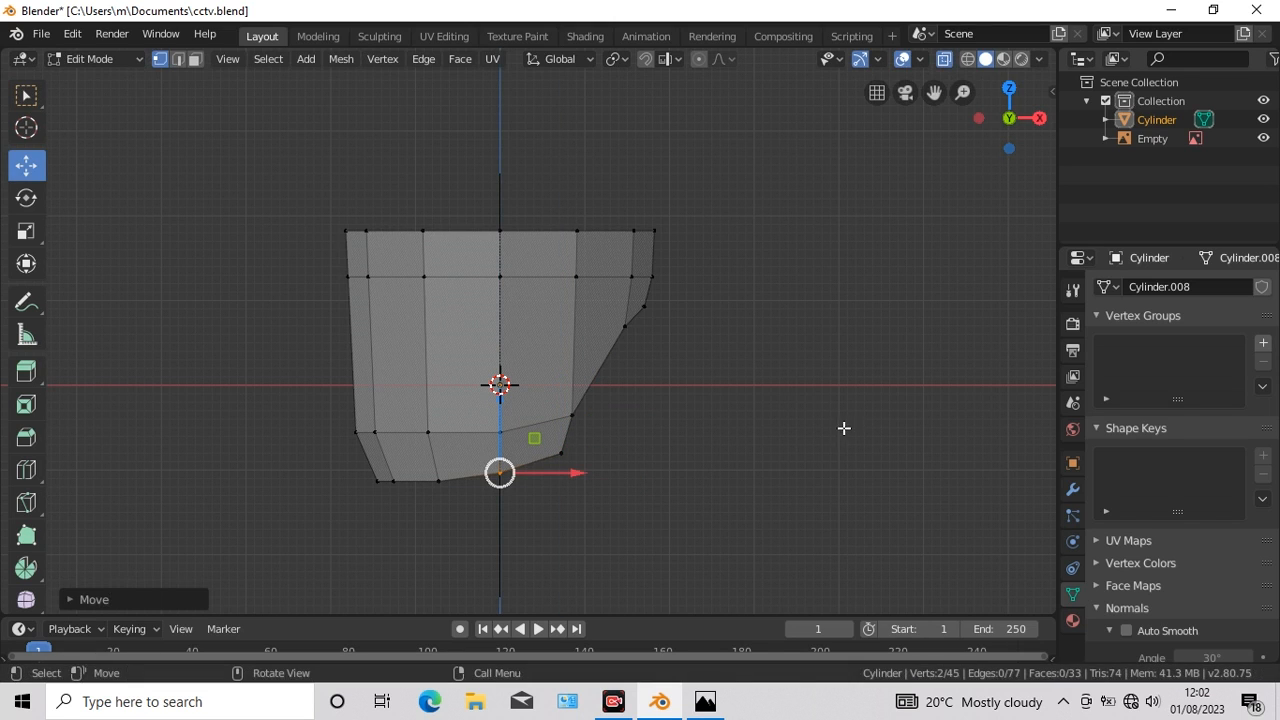
Step: Add a Subdivision Surface modifier to the housing with the viewport level set to 3
click(1072, 489)
click(1171, 305)
click(900, 597)
click(1172, 428)
click(1172, 428)
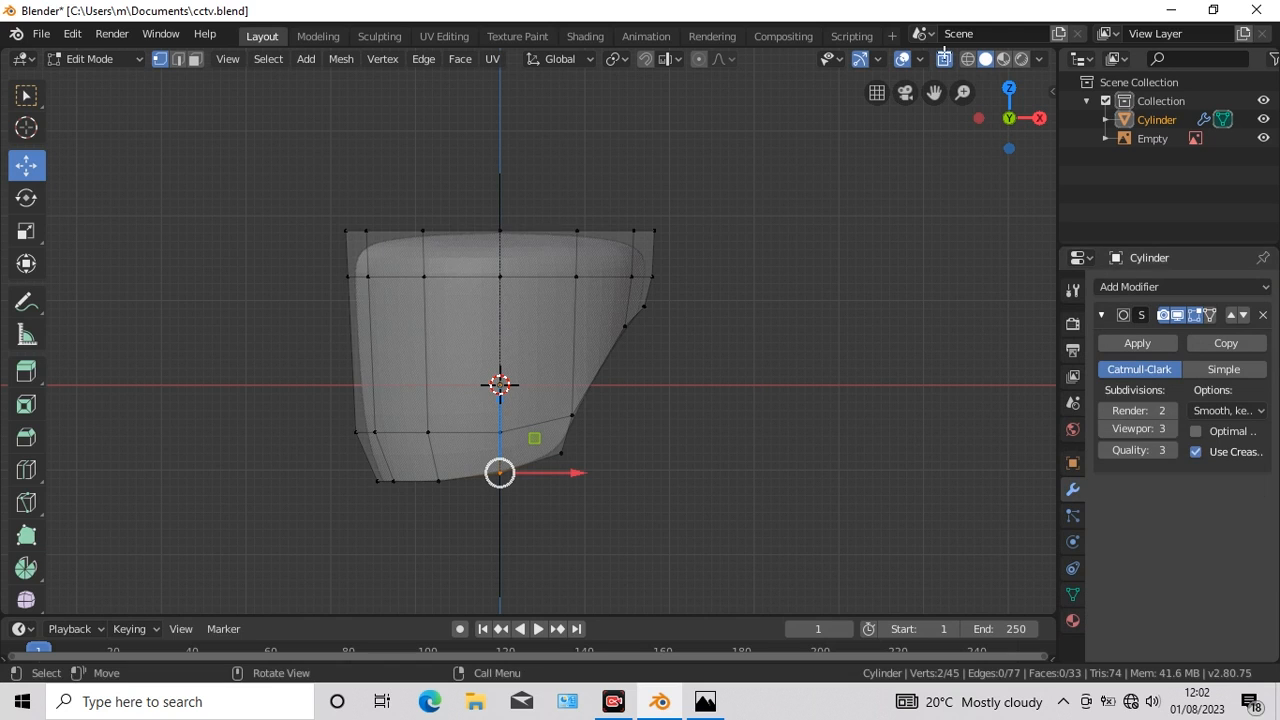
Step: Scale the three upper vertices of the arch outward to widen the opening to match the reference
key(KP_3)
click(943, 59)
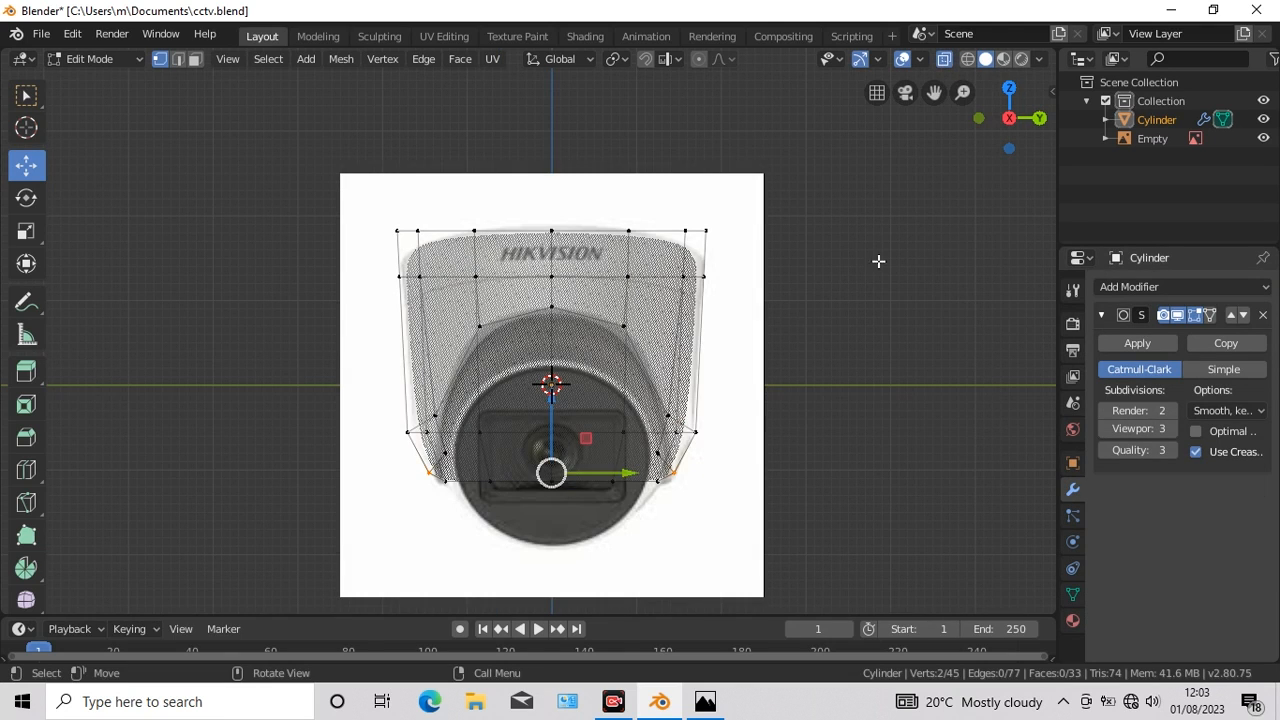
click(26, 95)
mouse_move(466, 301)
mouse_down()
mouse_move(640, 342)
mouse_move(639, 319)
mouse_up()
click(31, 238)
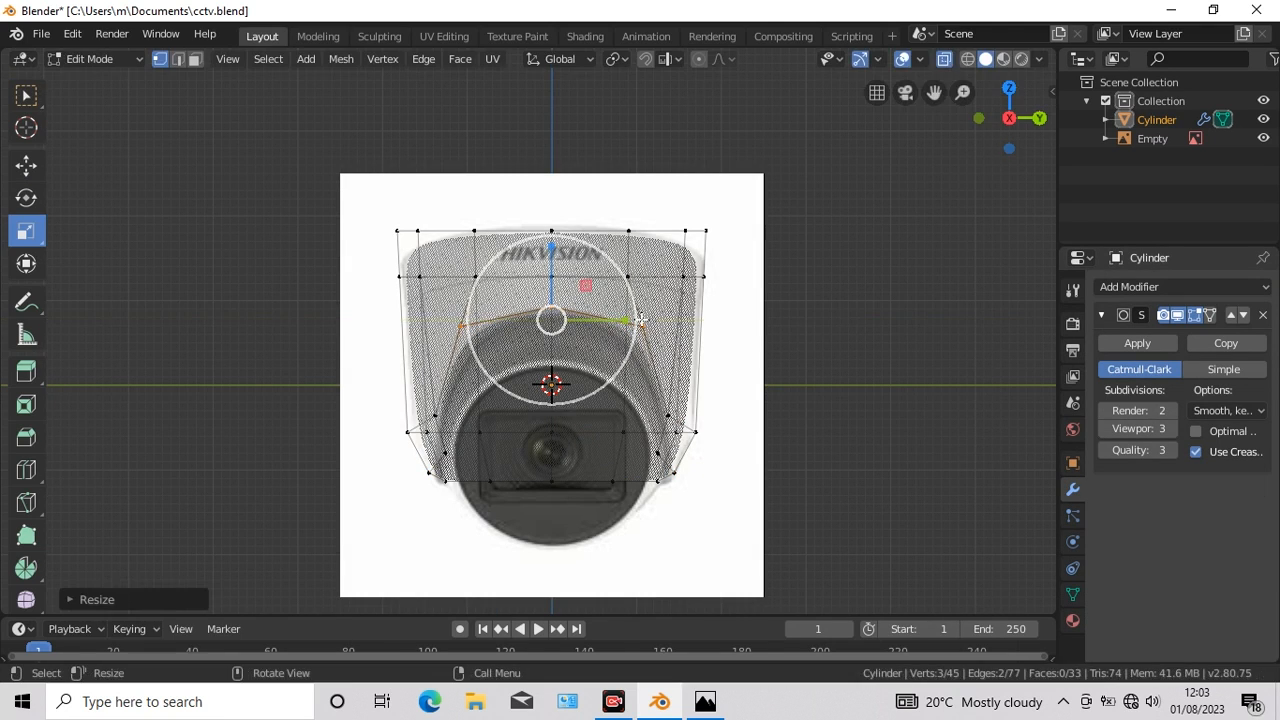
Step: Add a horizontal loop cut just below the housing's lower bend to tighten that curve
click(943, 59)
click(26, 470)
drag(666, 443, 680, 423)
Step: Add a Solidify modifier, place it above the Subdivision Surface modifier and set its thickness to 0.11 m
click(1167, 286)
click(895, 575)
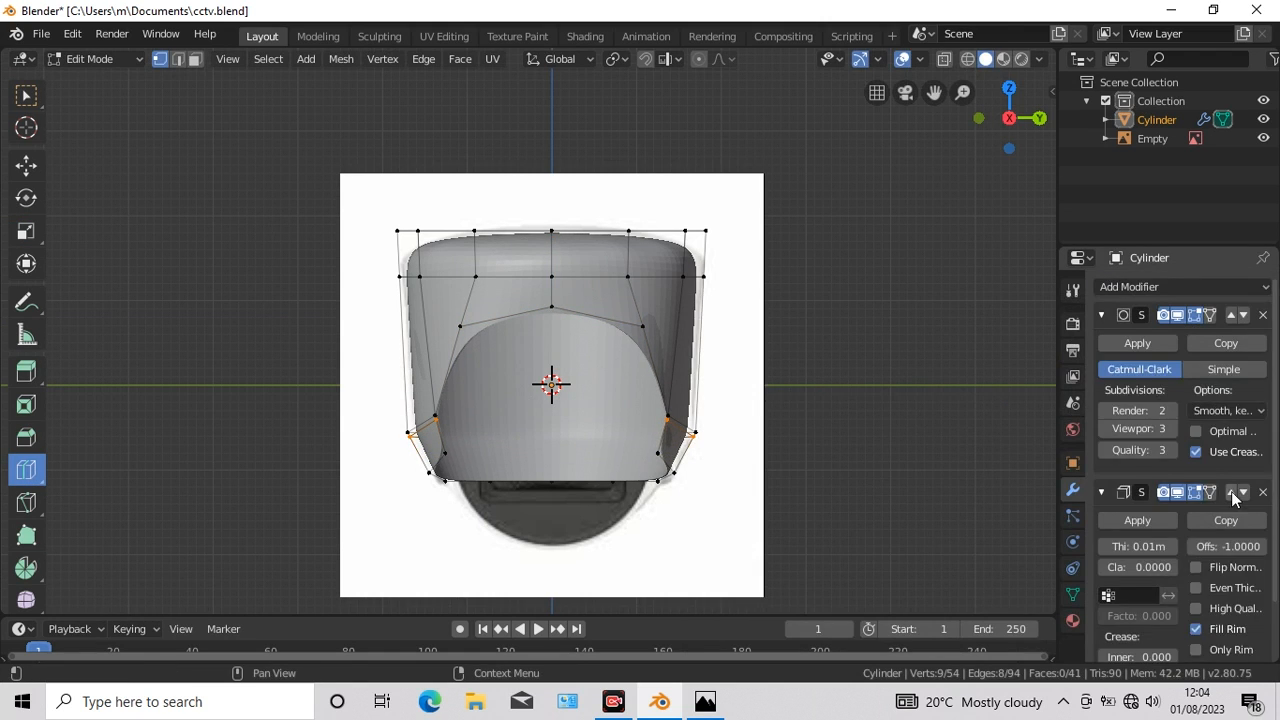
click(1232, 494)
drag(1166, 370, 1181, 486)
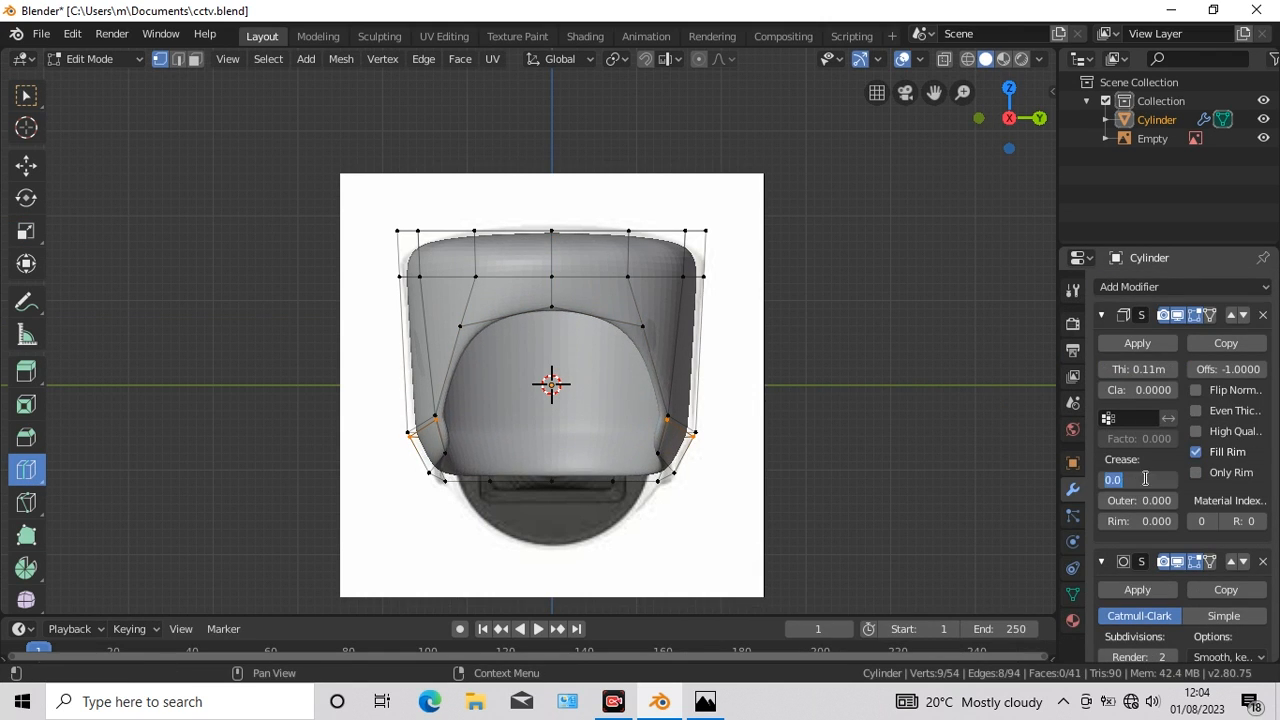
Step: Set the Solidify modifier's inner crease to 0.5 and edit its outer crease value
click(1146, 478)
text(0.5)
key(Return)
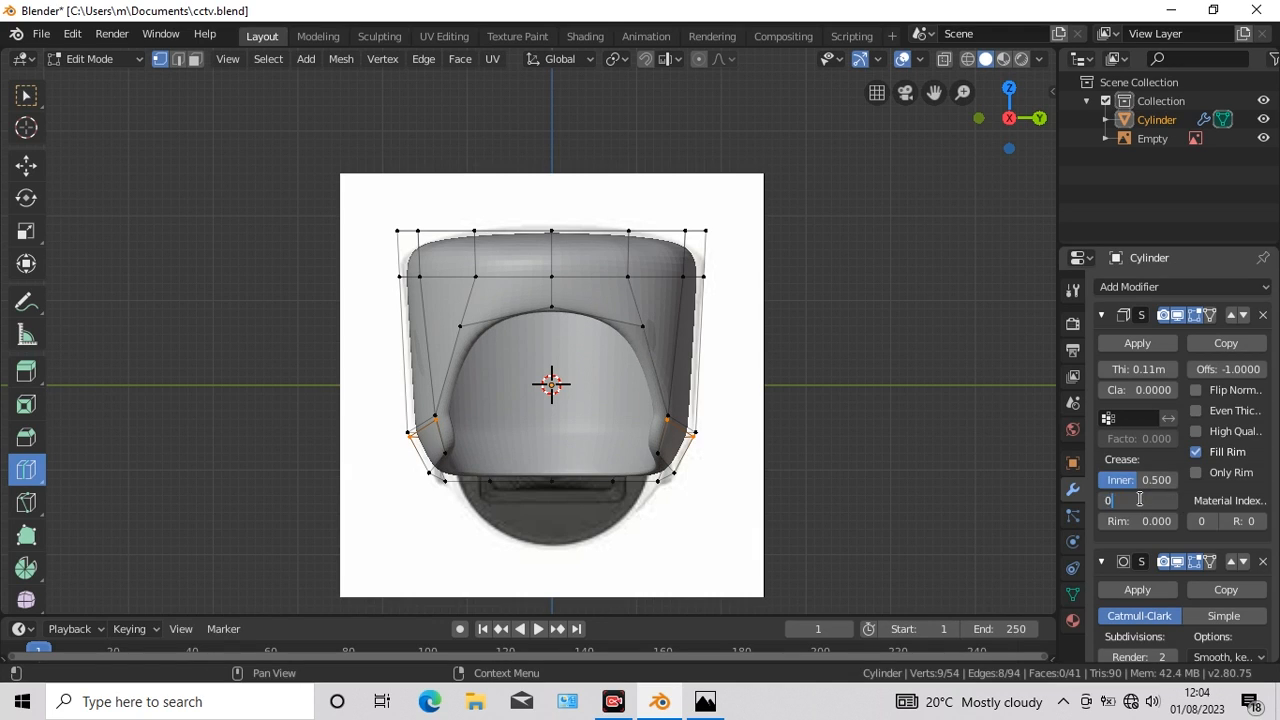
key(Return)
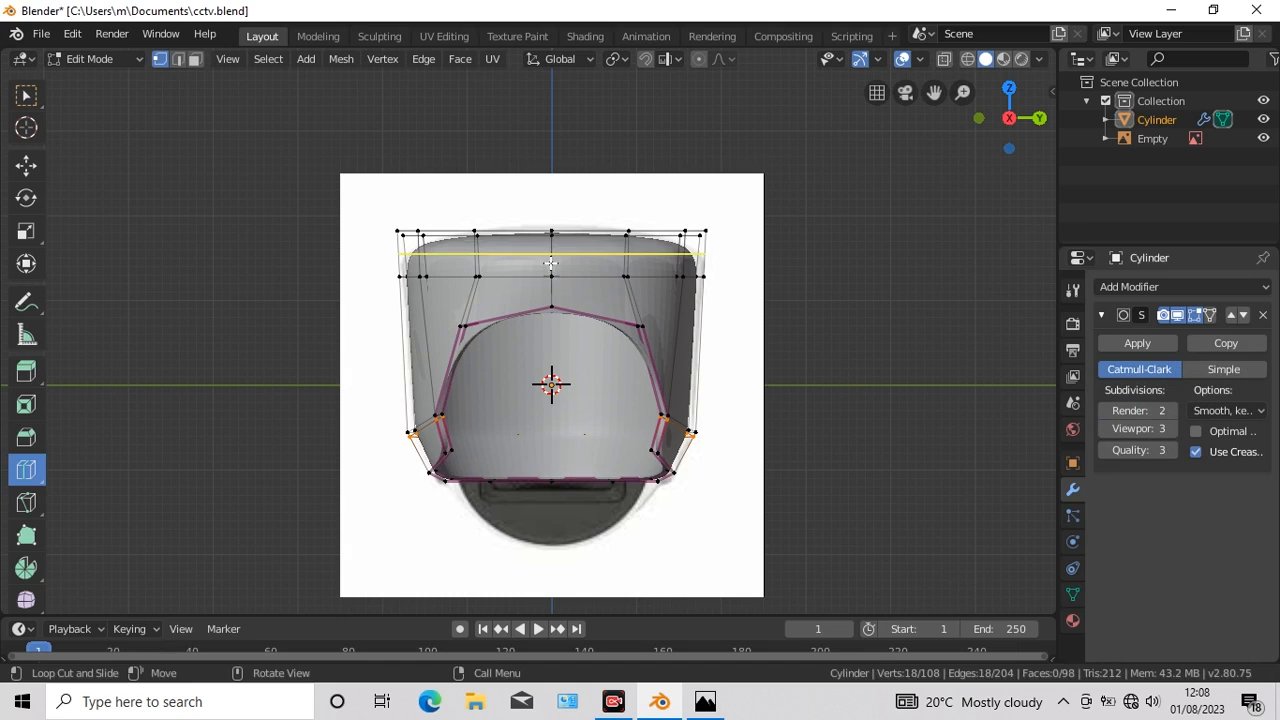
Step: Add supporting loop cuts just below the housing's top edge and just above the upper seam loop
drag(550, 263, 550, 228)
scroll(817, 289, up, 5)
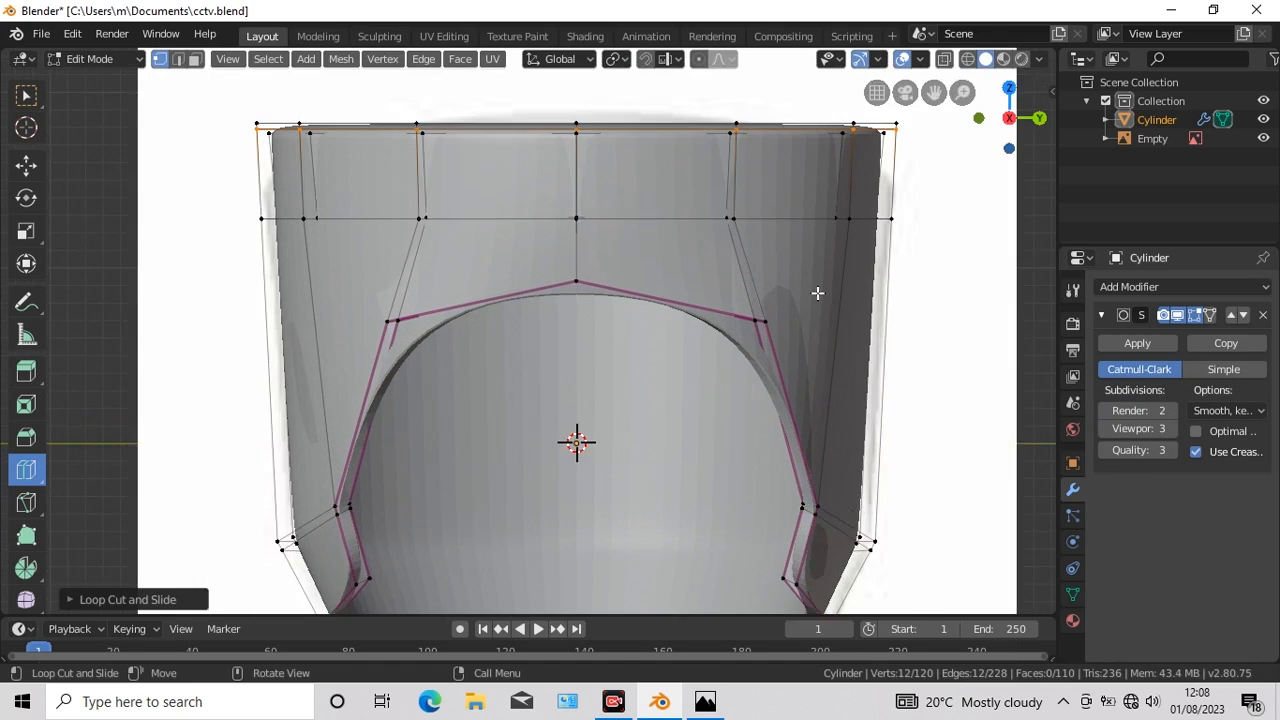
drag(400, 143, 400, 195)
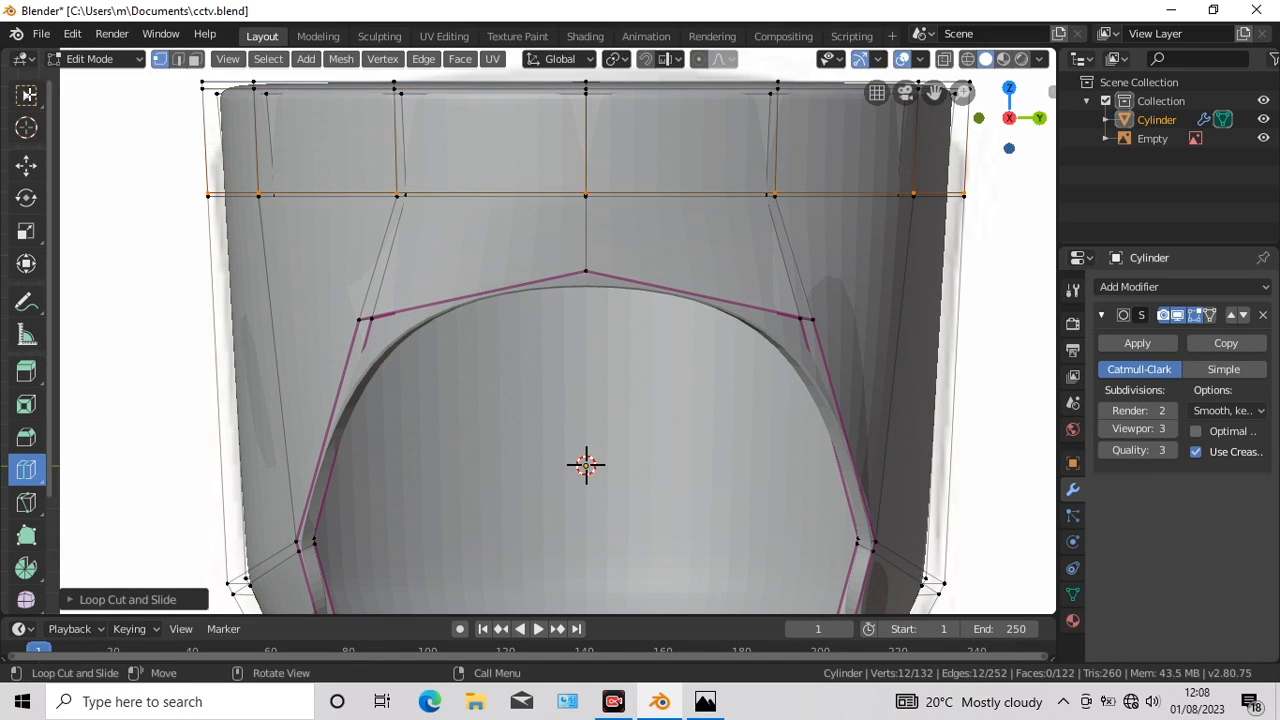
Step: Form a groove around the housing by insetting and shrinking the narrow seam face loop, supported with a loop cut
key(w)
click(551, 190)
ctrl+alt+click(586, 195)
click(459, 59)
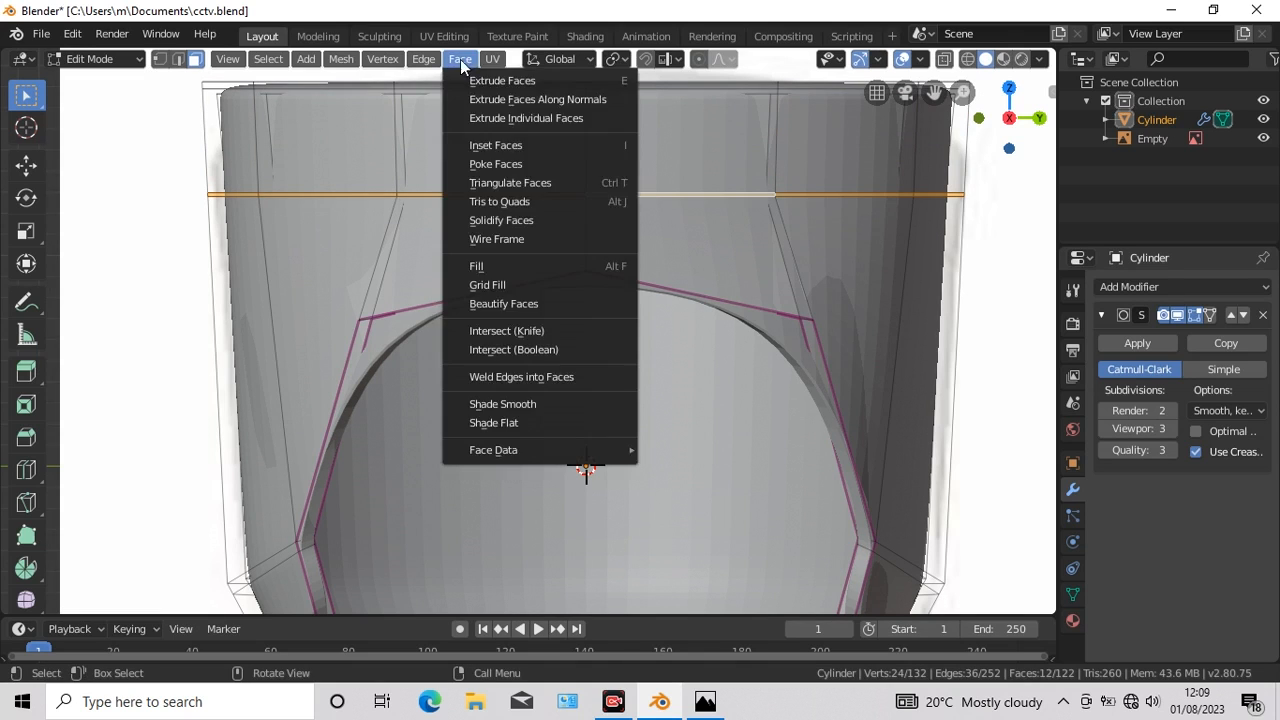
click(485, 142)
click(485, 142)
click(27, 231)
drag(983, 253, 972, 251)
click(27, 469)
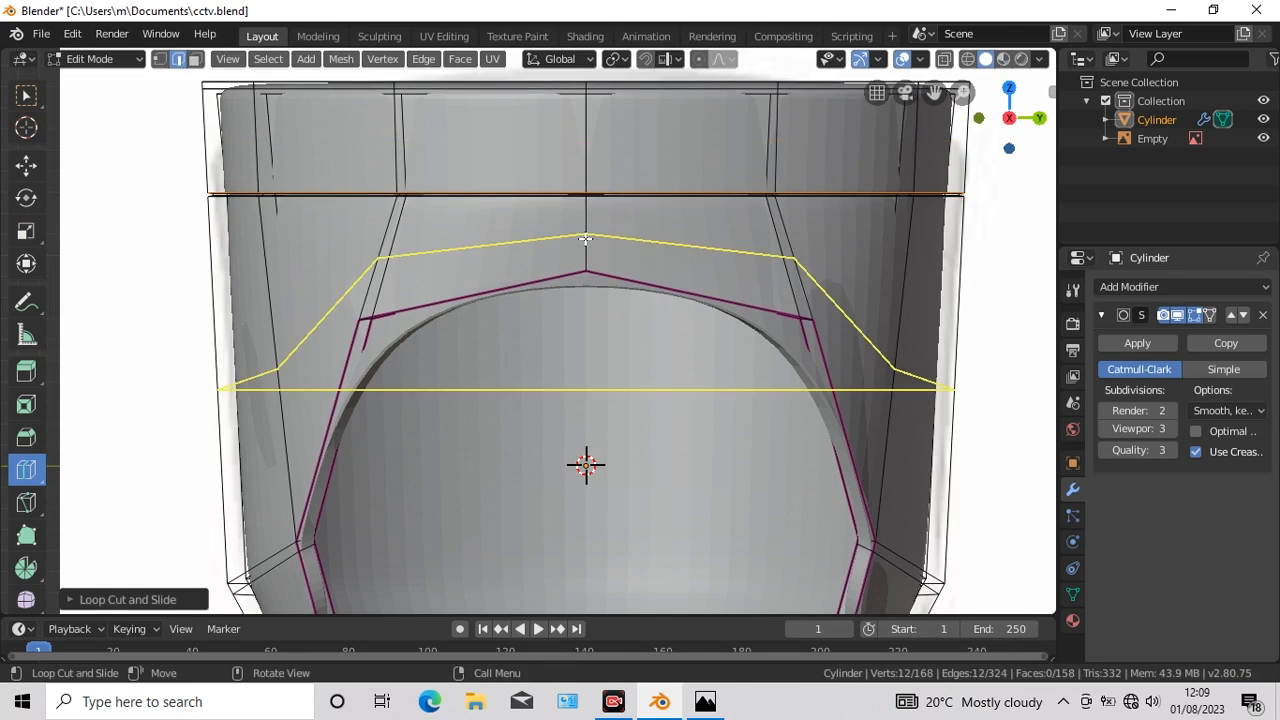
Step: Shade the housing smooth and enable Auto Smooth for its normals
scroll(366, 299, down, 3)
key(Tab)
right_click(366, 299)
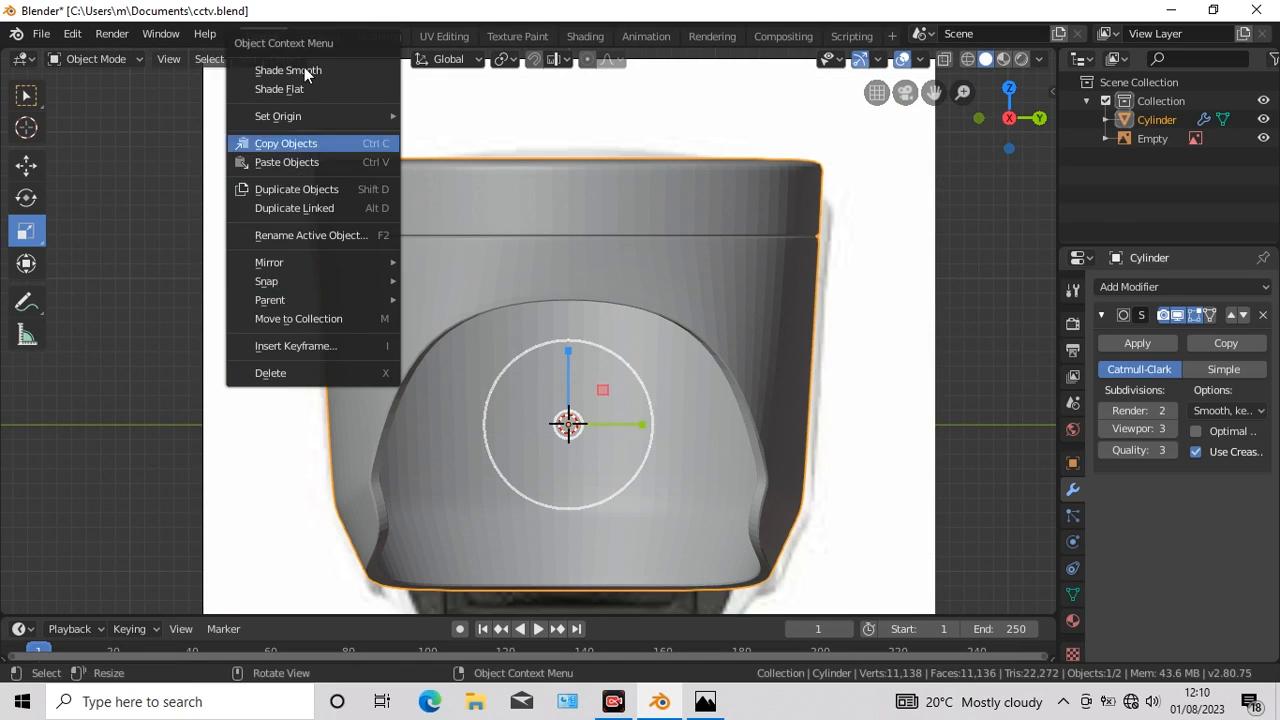
click(304, 67)
click(1073, 594)
scroll(979, 374, down, 2)
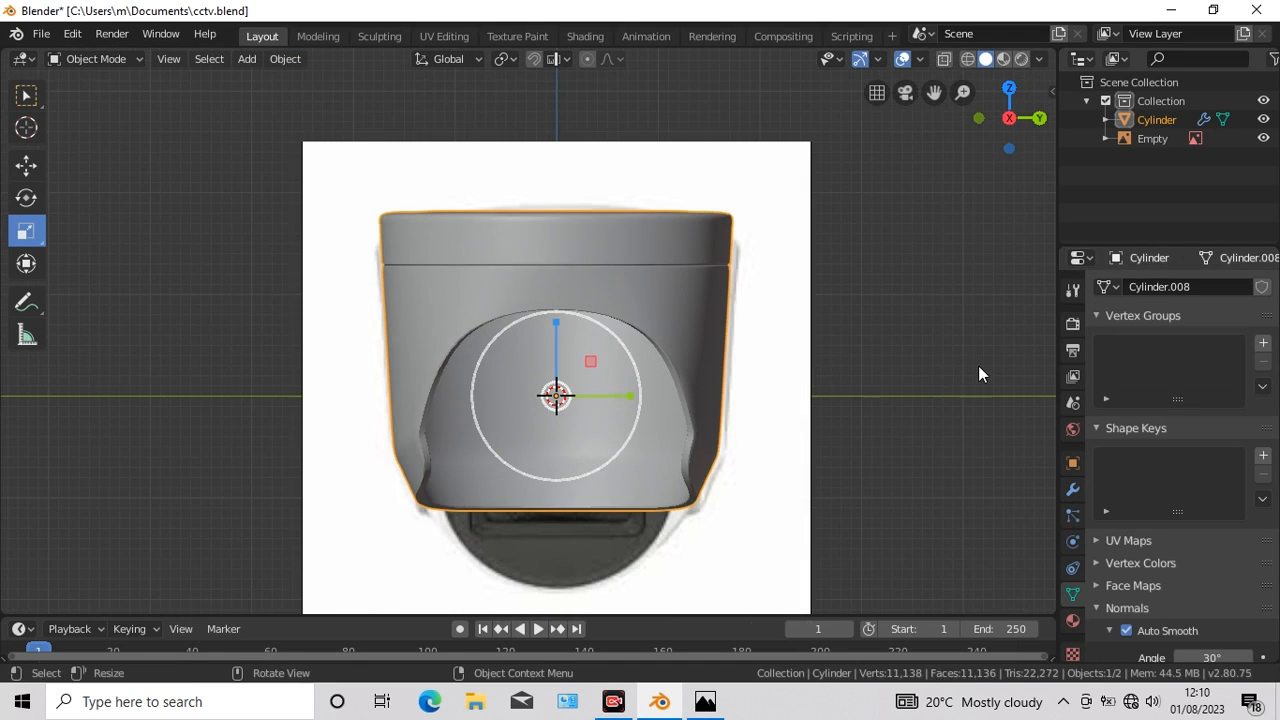
scroll(930, 385, down, 1)
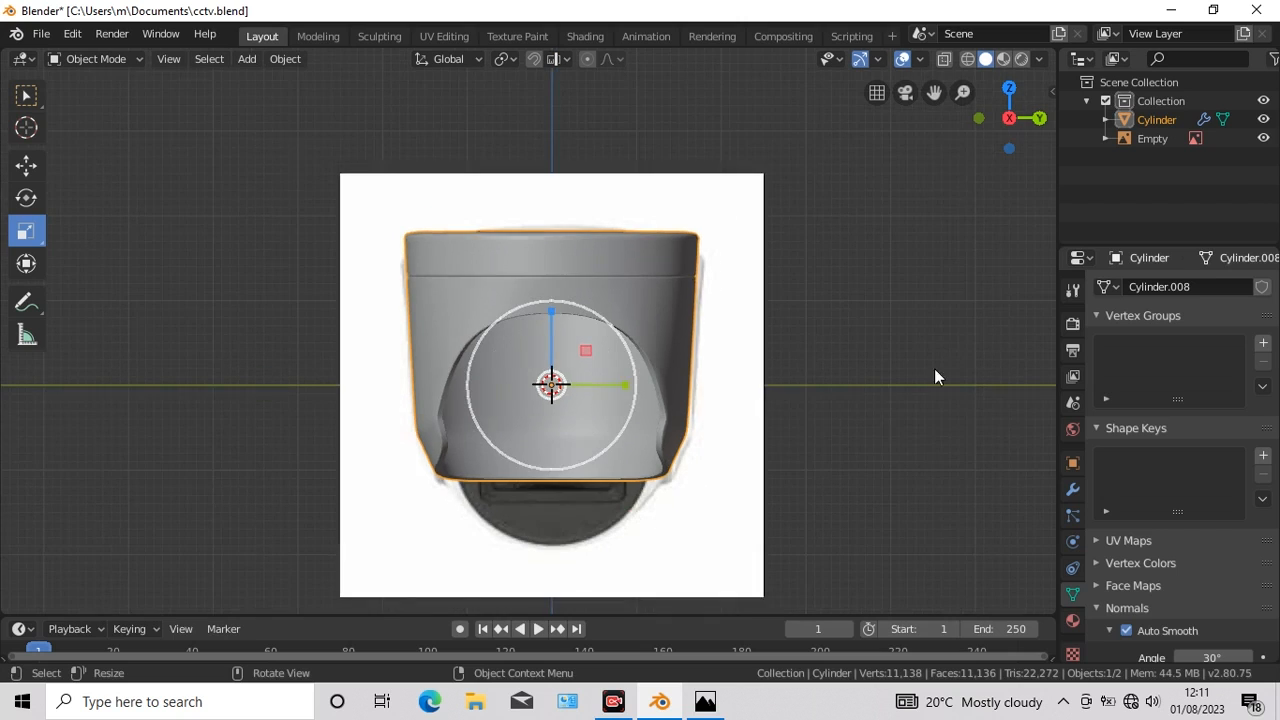
Step: Hide the reference image, then add a cube at the origin and scale it up uniformly
click(1263, 138)
click(247, 58)
mouse_move(277, 77)
click(423, 97)
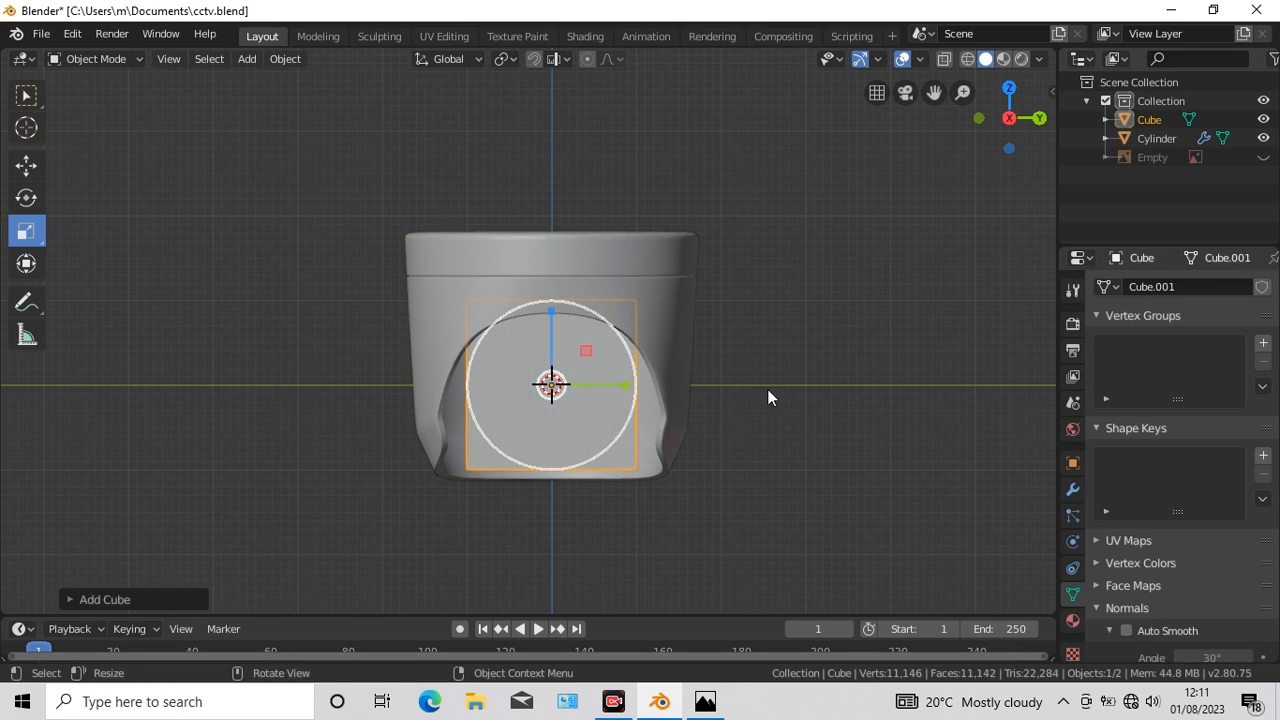
key(s)
click(840, 406)
Step: Add and apply a Subdivision Surface modifier to round the cube into a ball, and hide the housing for mesh editing
click(1073, 489)
click(1156, 286)
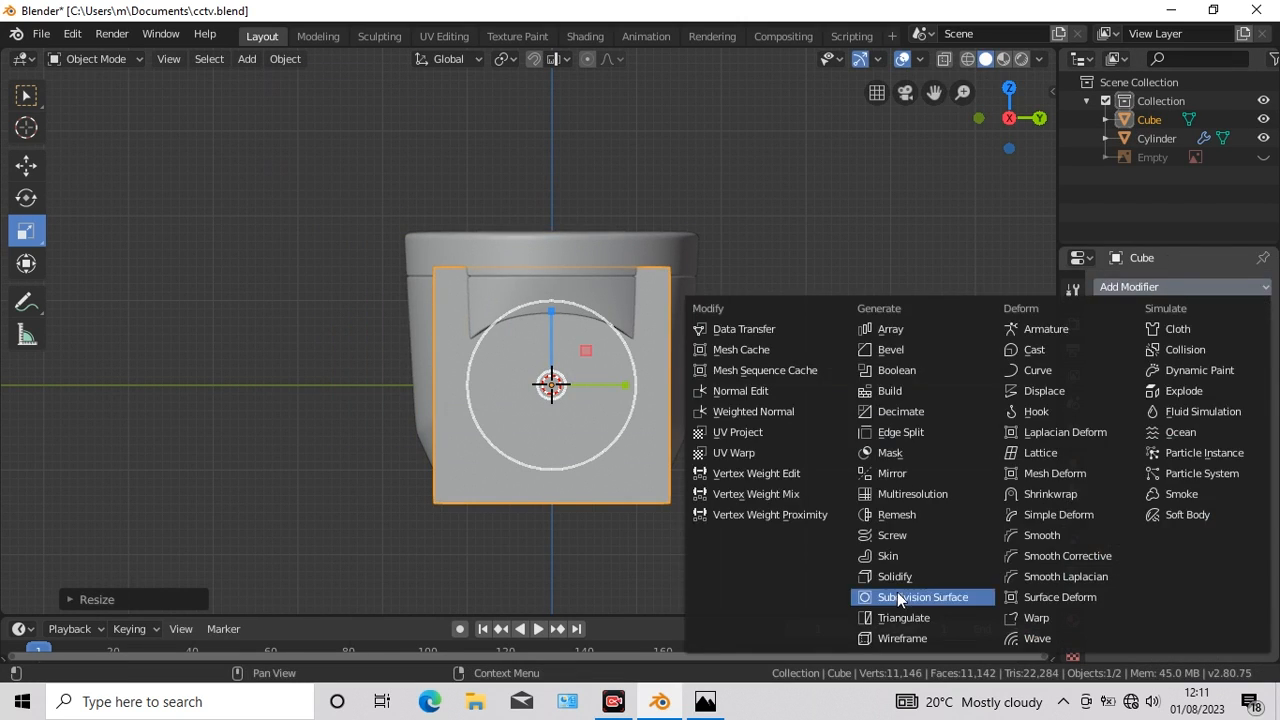
click(897, 592)
click(1129, 346)
key(Tab)
click(1263, 138)
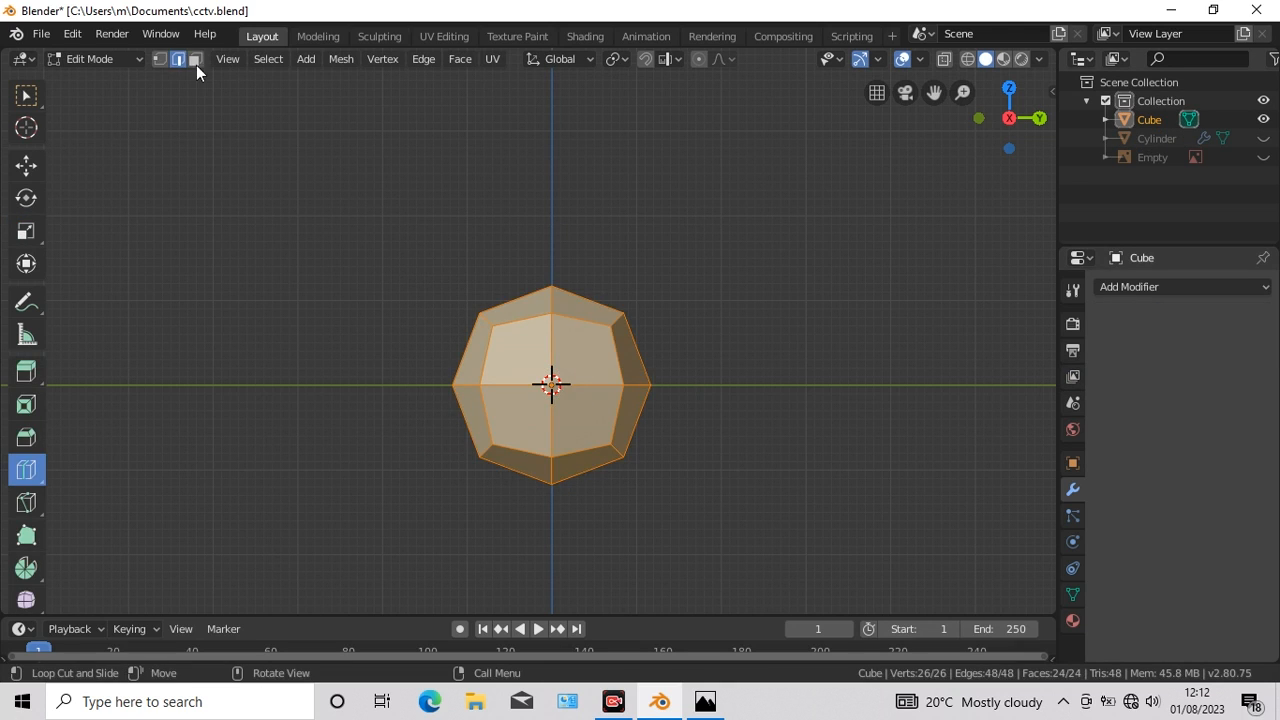
Step: Move the ball's front centre vertex inward along X by about 0.22 m to flatten the front
click(196, 60)
click(525, 351)
shift+click(577, 357)
shift+click(525, 416)
shift+click(574, 417)
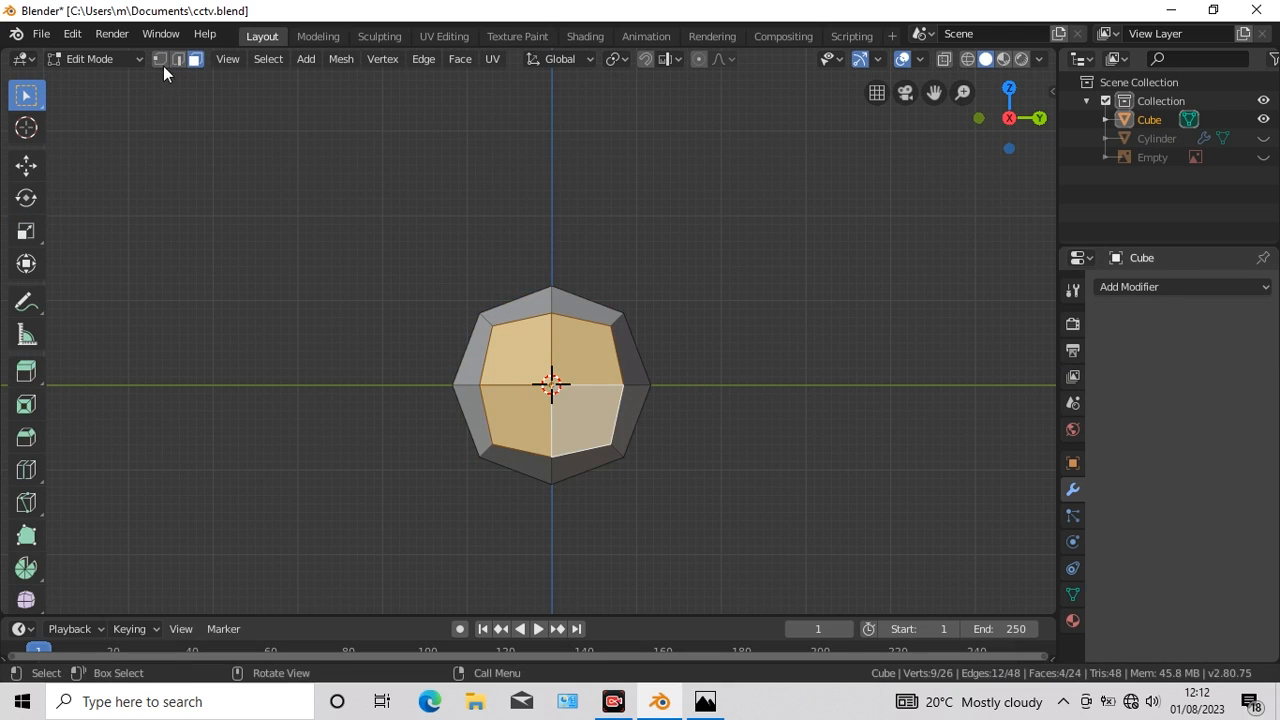
click(160, 59)
click(551, 387)
key(KP_1)
key(shift+space)
key(g)
drag(672, 387, 651, 392)
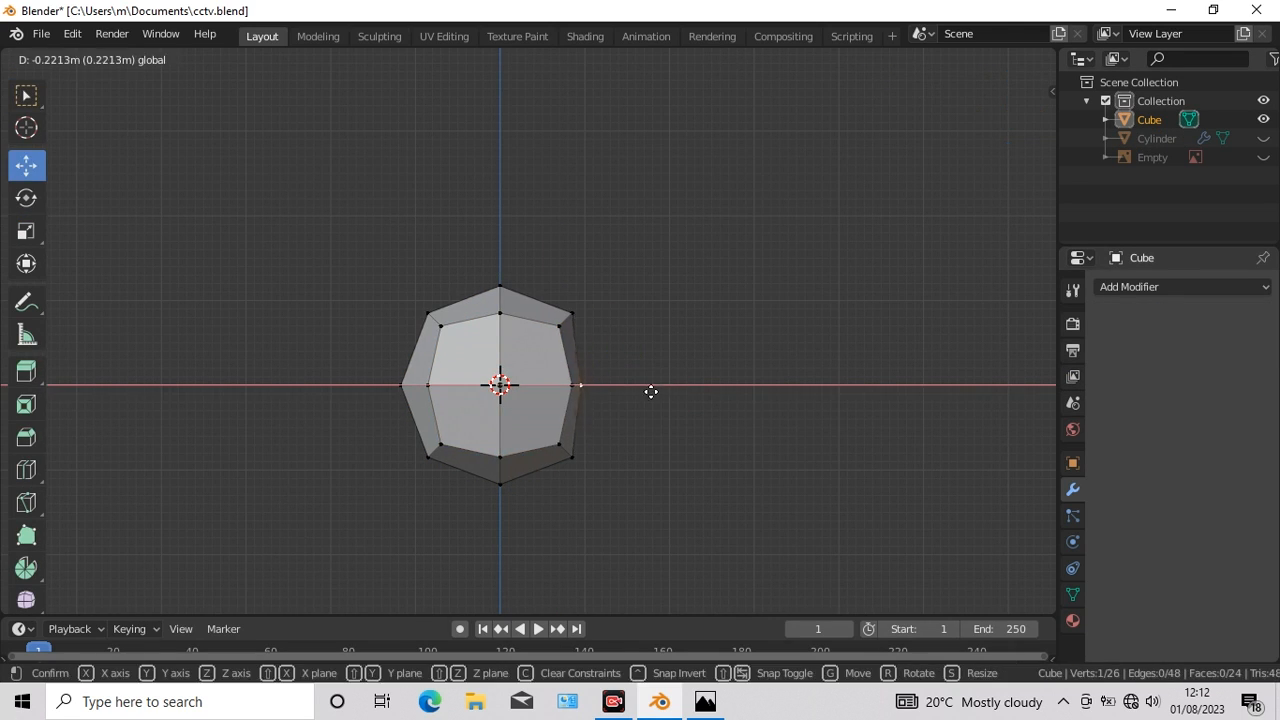
click(649, 394)
Step: Extrude the ball's four front faces outward along X to form a short neck
key(KP_3)
key(w)
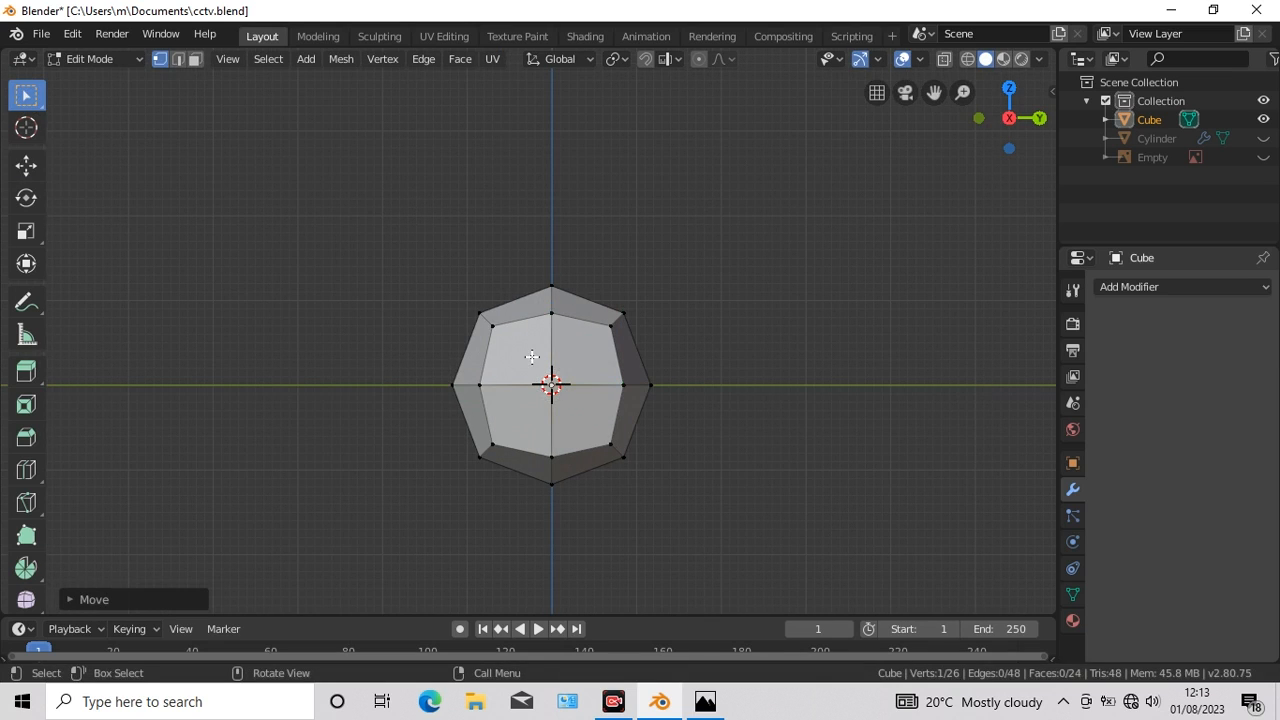
key(3)
click(520, 350)
shift+click(580, 350)
shift+click(522, 420)
shift+click(580, 420)
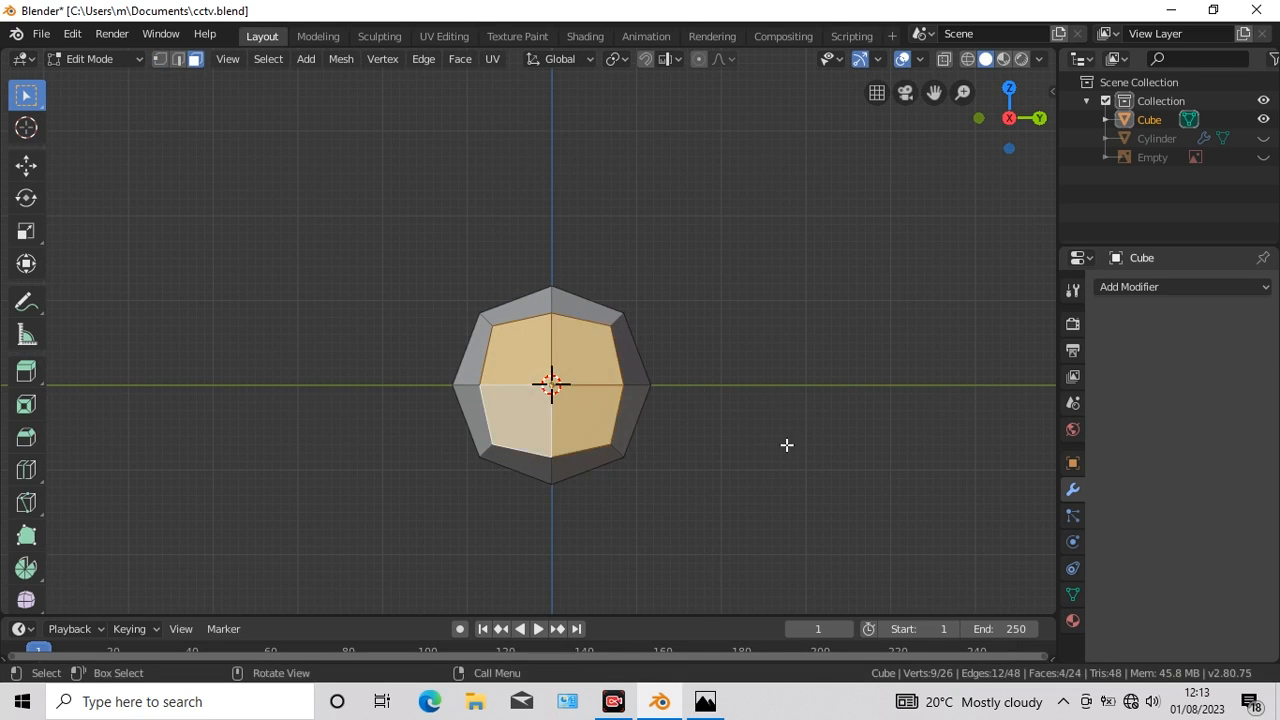
key(KP_1)
click(26, 371)
drag(759, 383, 788, 381)
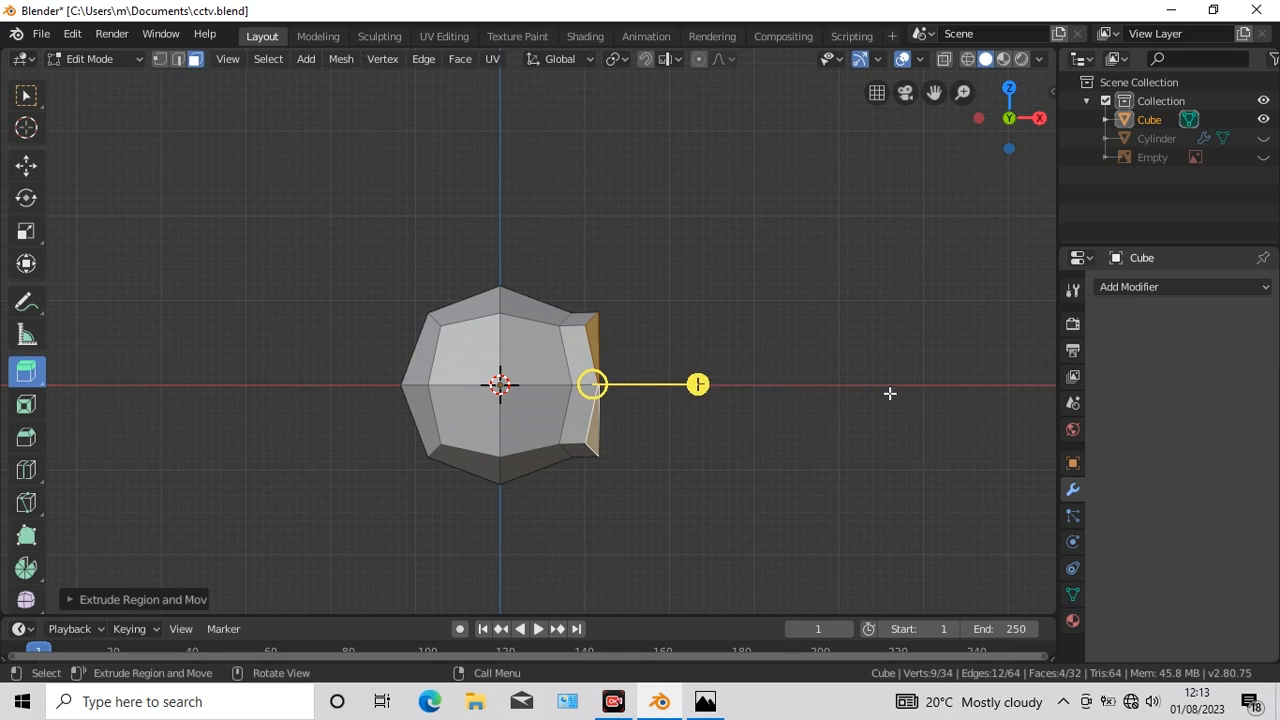
Step: Add a Subdivision Surface modifier to the ball with a viewport level of 2
click(1163, 288)
click(905, 599)
key(ctrl+2)
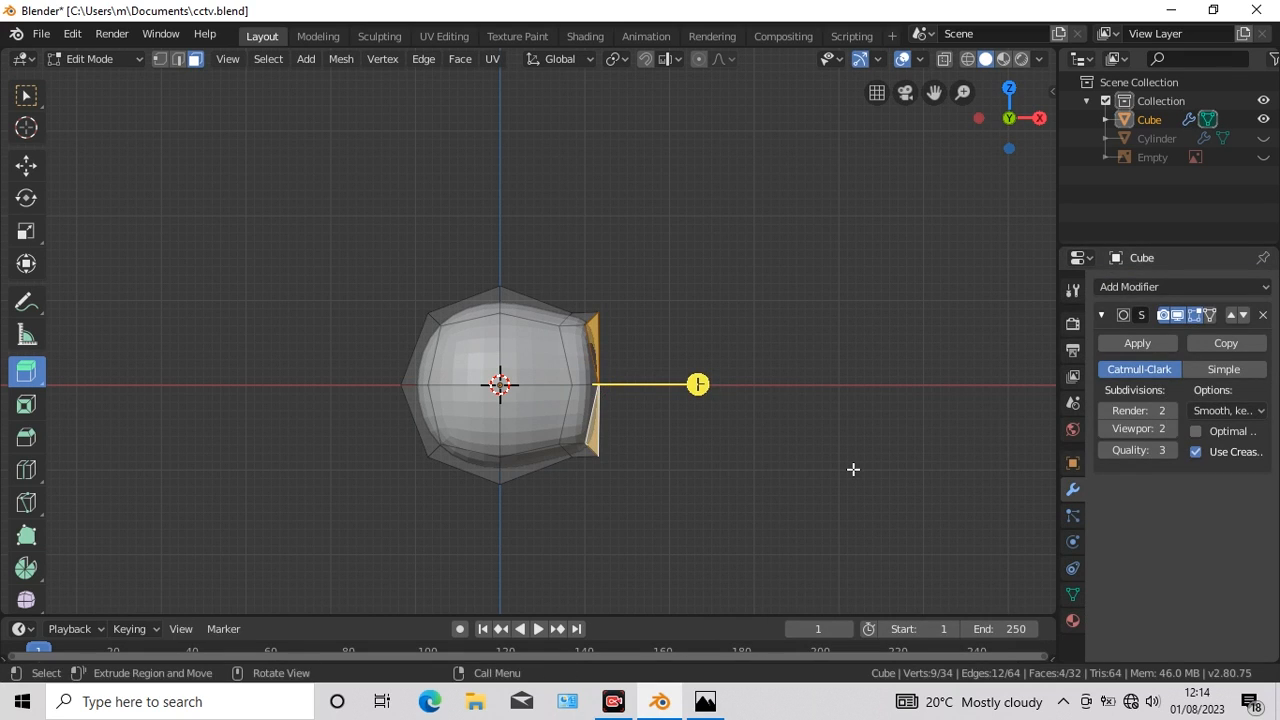
Step: Move the four corner vertices of the neck's front forward along X until they are flush with its other front vertices
key(KP_3)
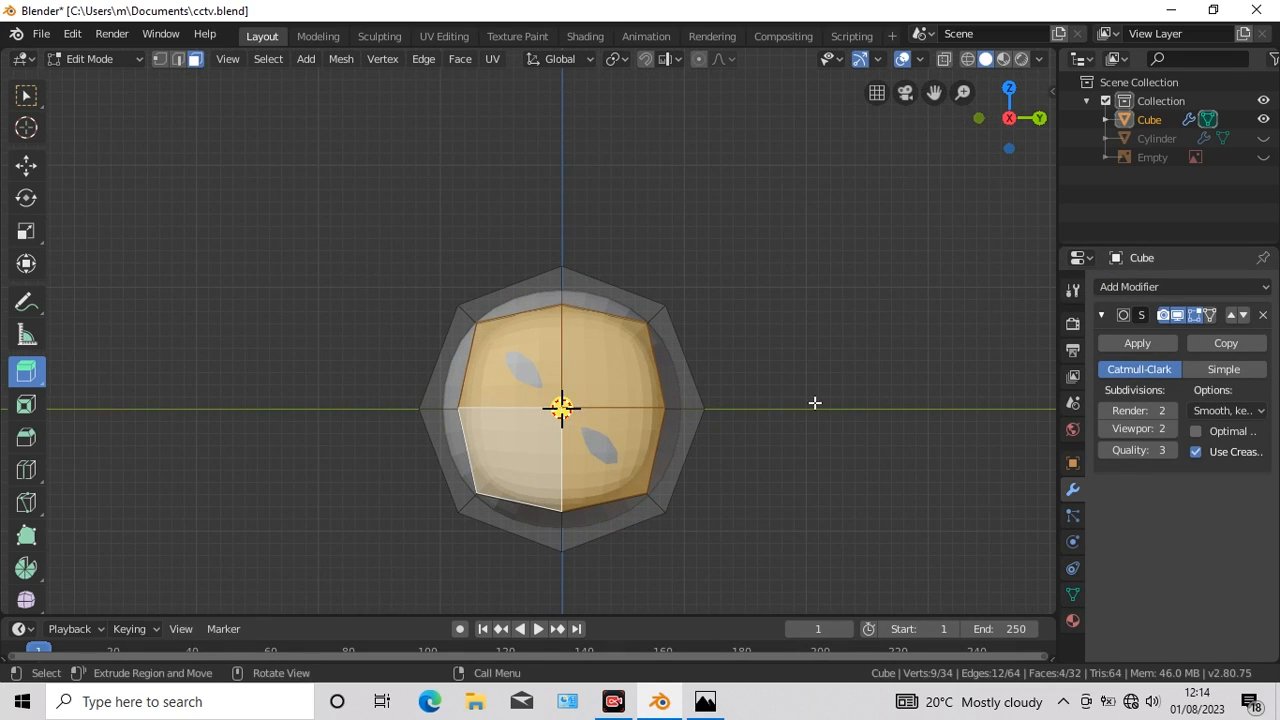
key(alt+a)
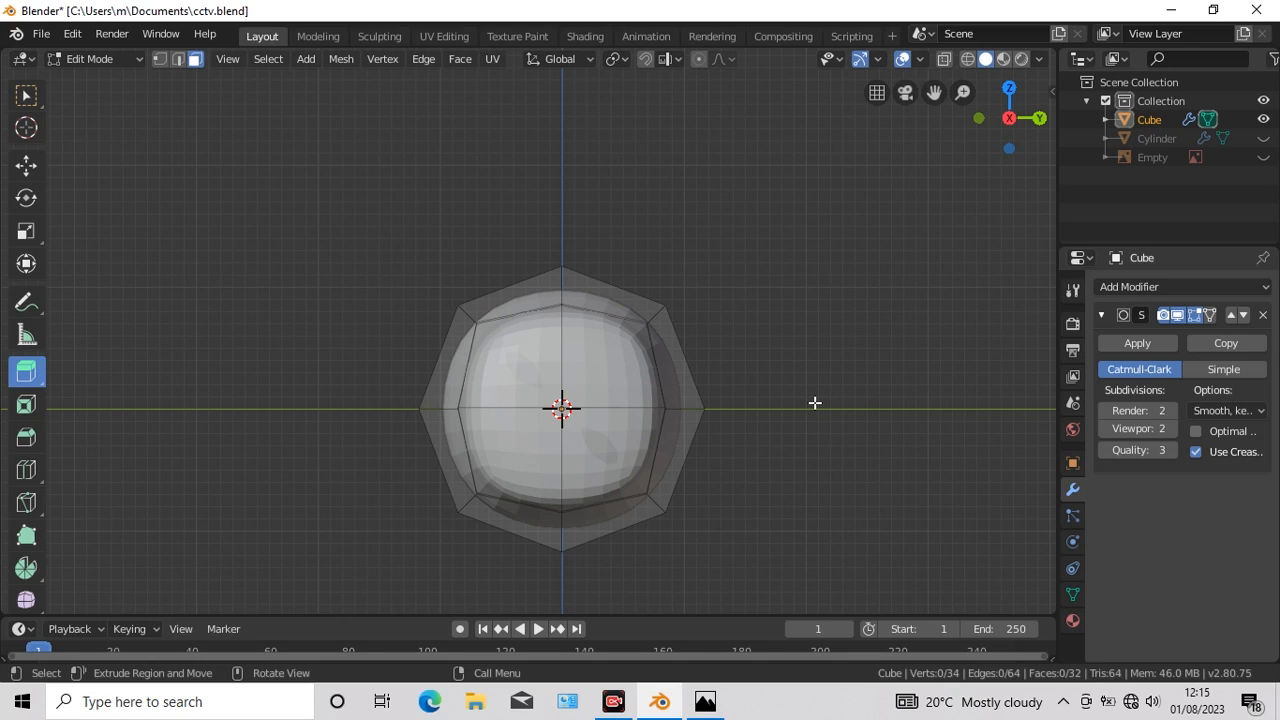
key(KP_1)
key(alt+z)
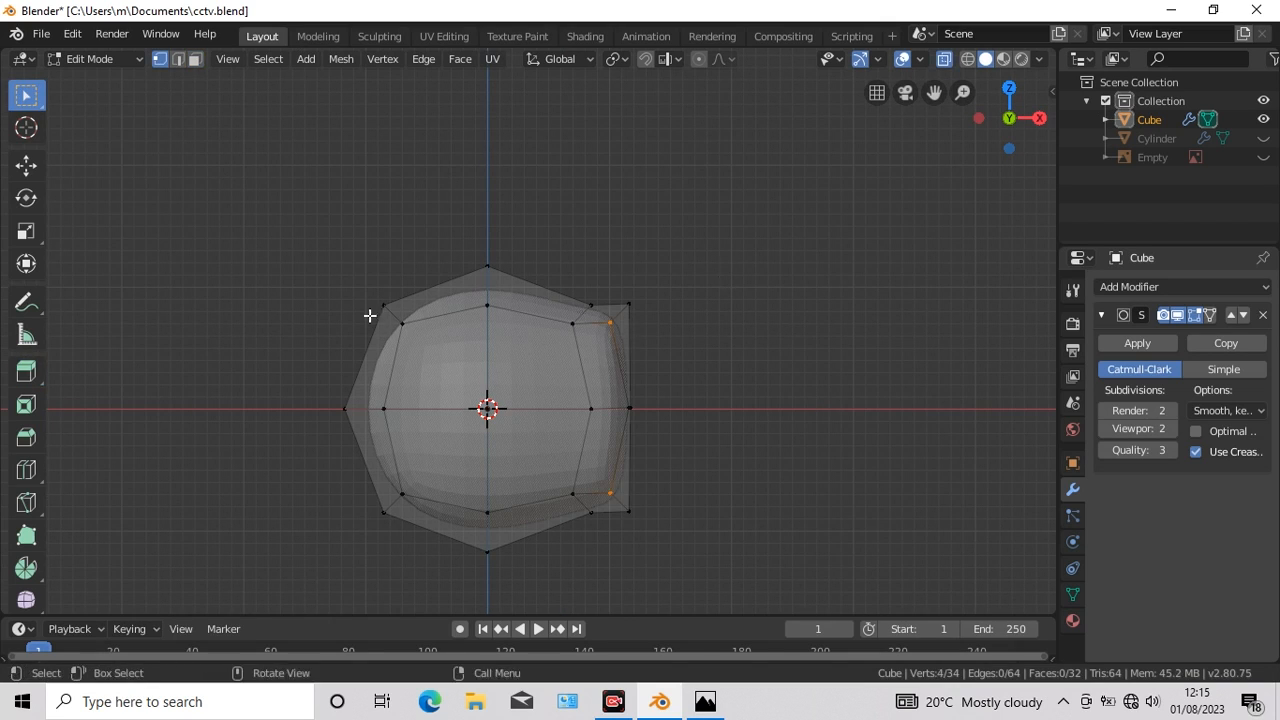
key(shift+space)
key(g)
drag(688, 407, 702, 408)
click(703, 408)
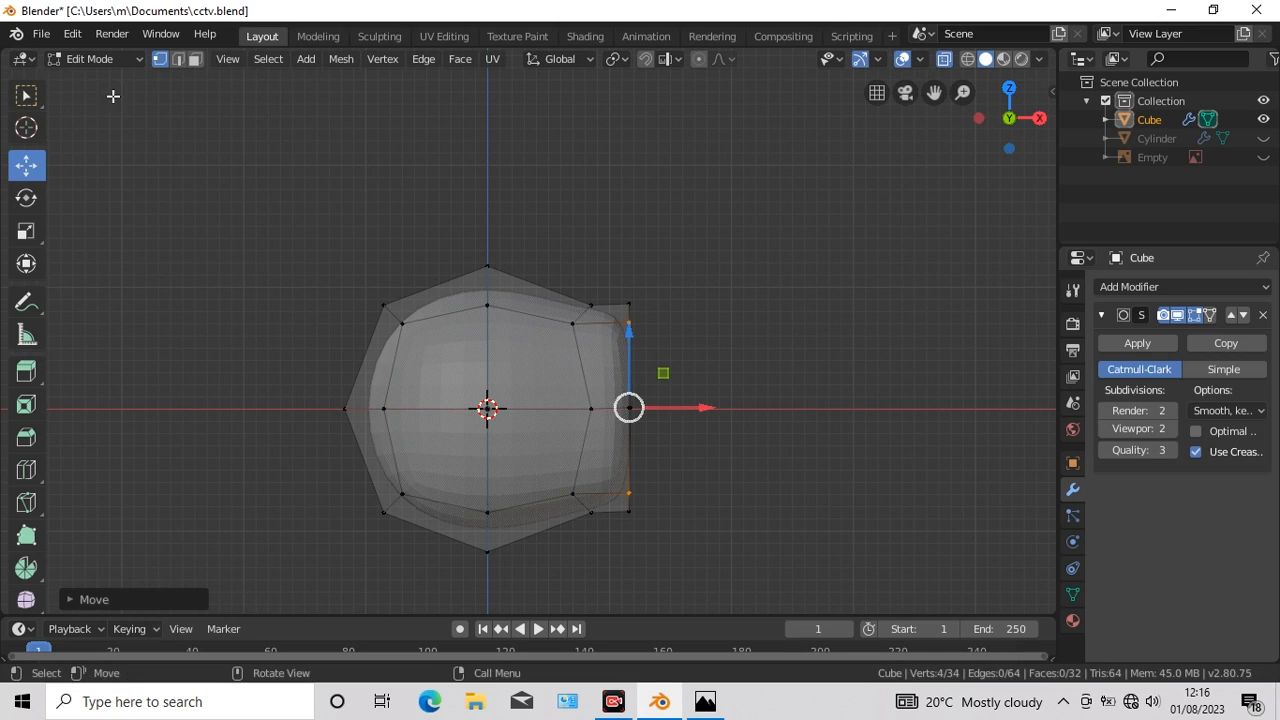
Step: Scale the side midpoint vertices of the neck's front outline apart along Y to round it horizontally
key(w)
key(KP_3)
click(27, 231)
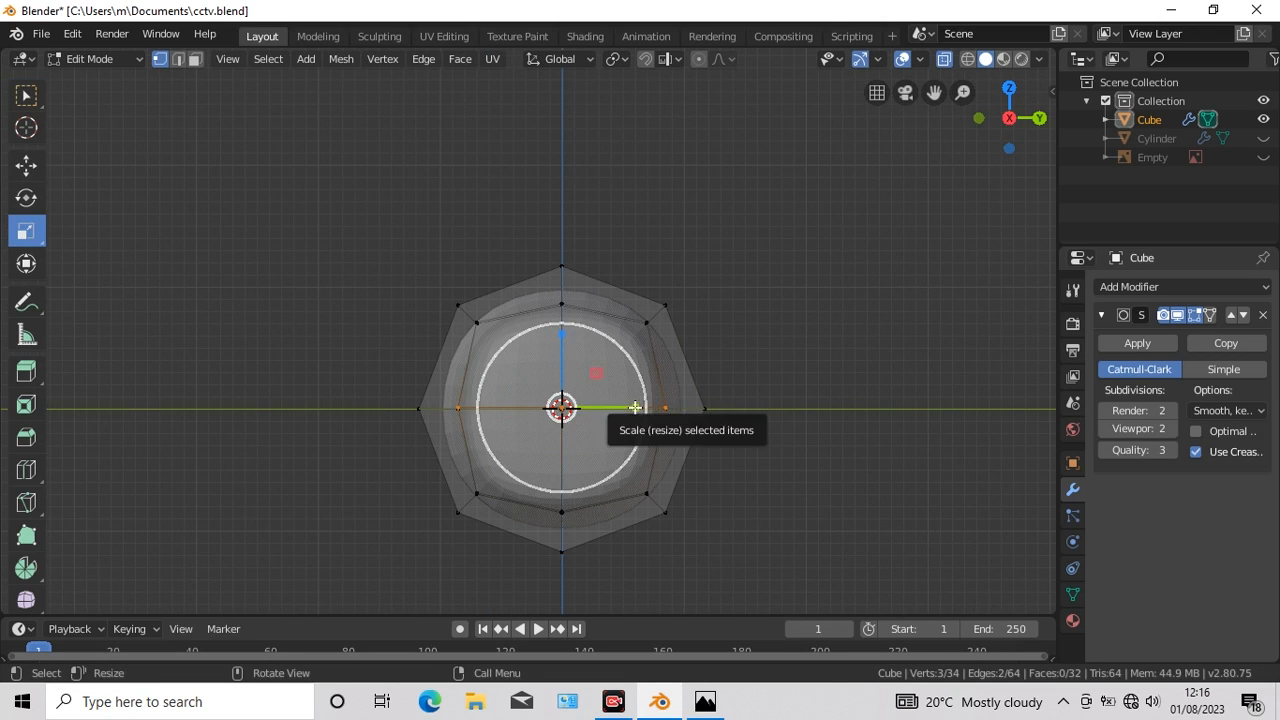
drag(634, 410, 652, 414)
Step: Scale the upper and lower midpoint vertices of the neck's front outline apart along Z to round it vertically
key(KP_7)
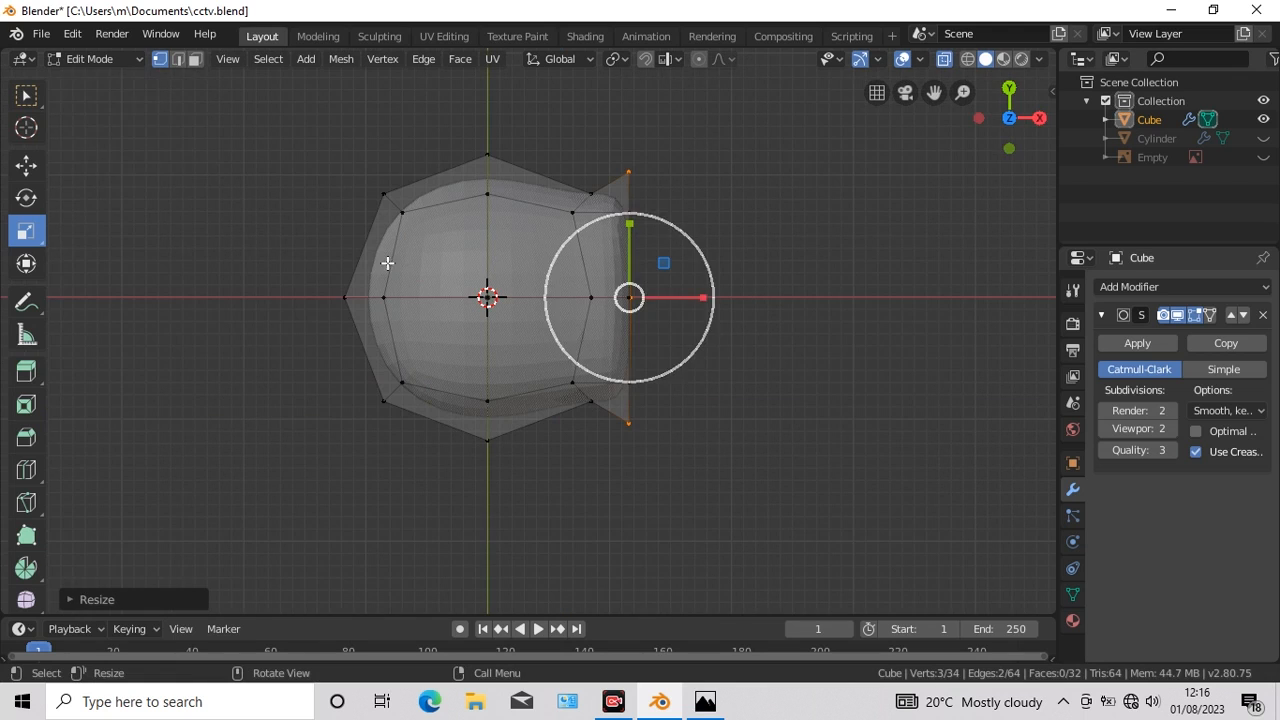
click(25, 98)
drag(620, 275, 666, 326)
middle_drag(788, 298, 777, 303)
key(KP_3)
click(27, 231)
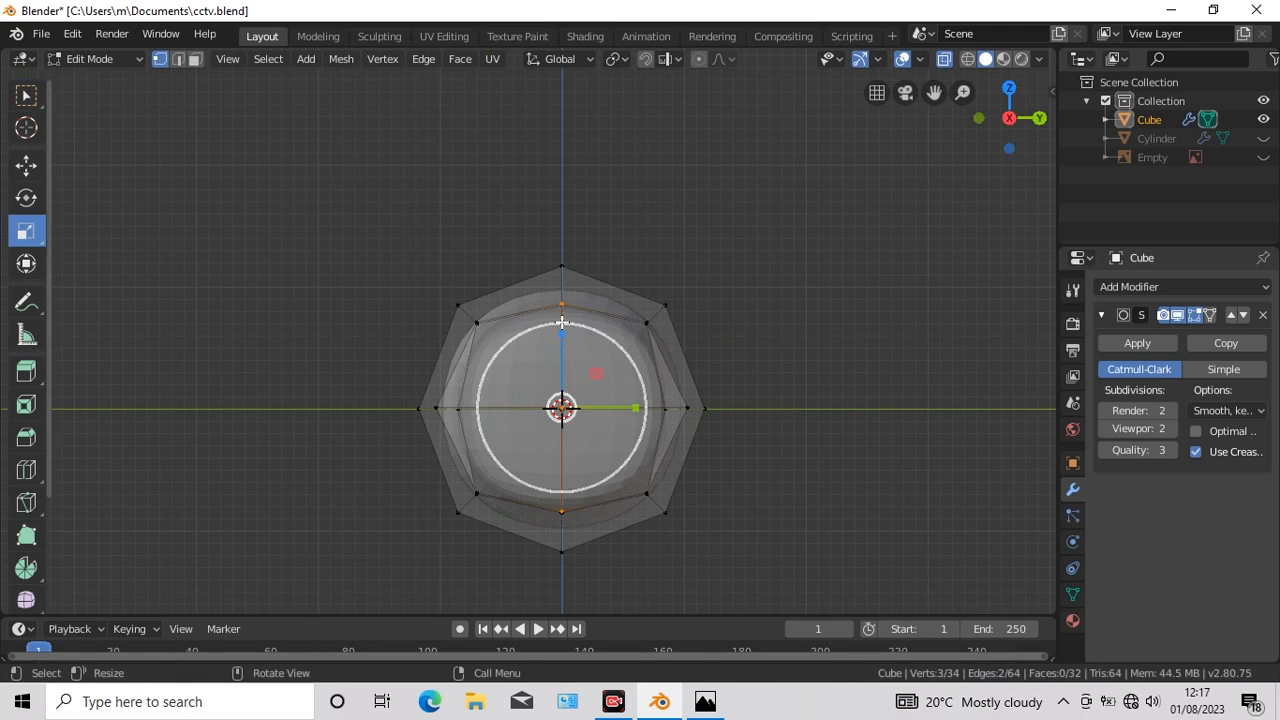
mouse_move(561, 332)
mouse_down()
mouse_move(561, 313)
mouse_move(561, 339)
mouse_up()
Step: Dissolve the centre vertex of the neck's front and inset the merged front face by about 0.04 m
key(x)
click(859, 295)
key(w)
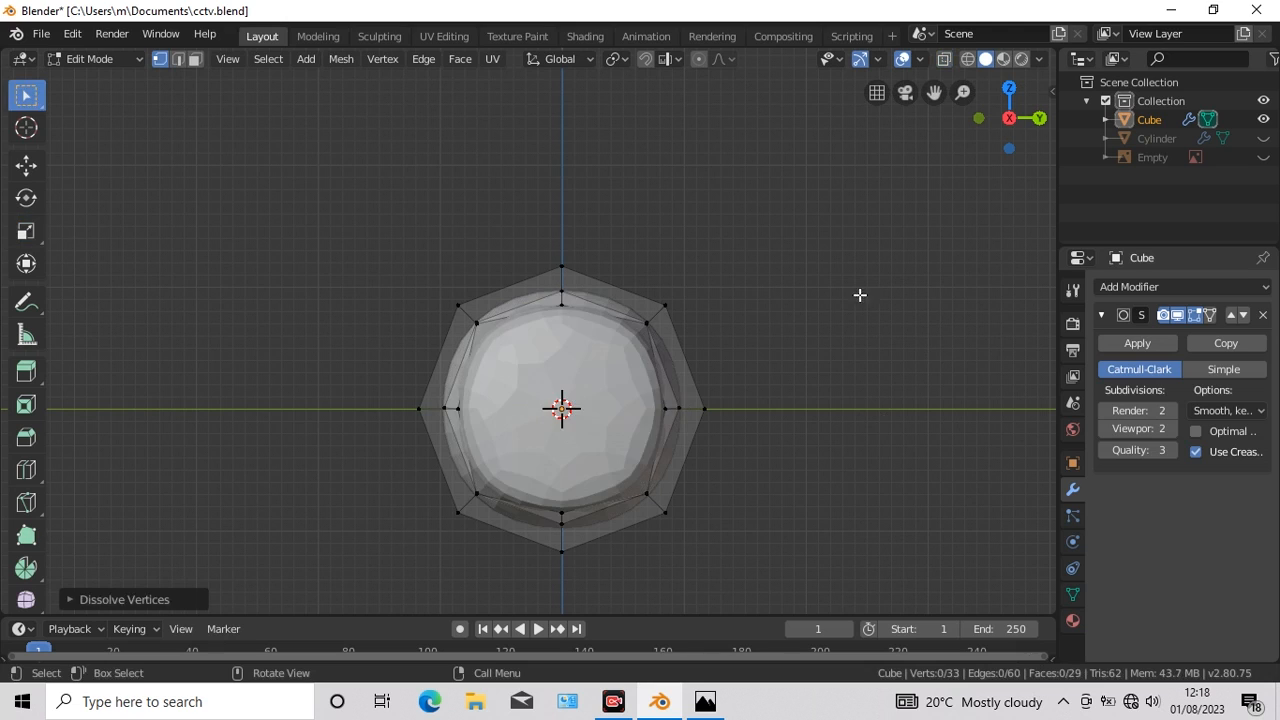
click(195, 59)
click(460, 58)
click(483, 143)
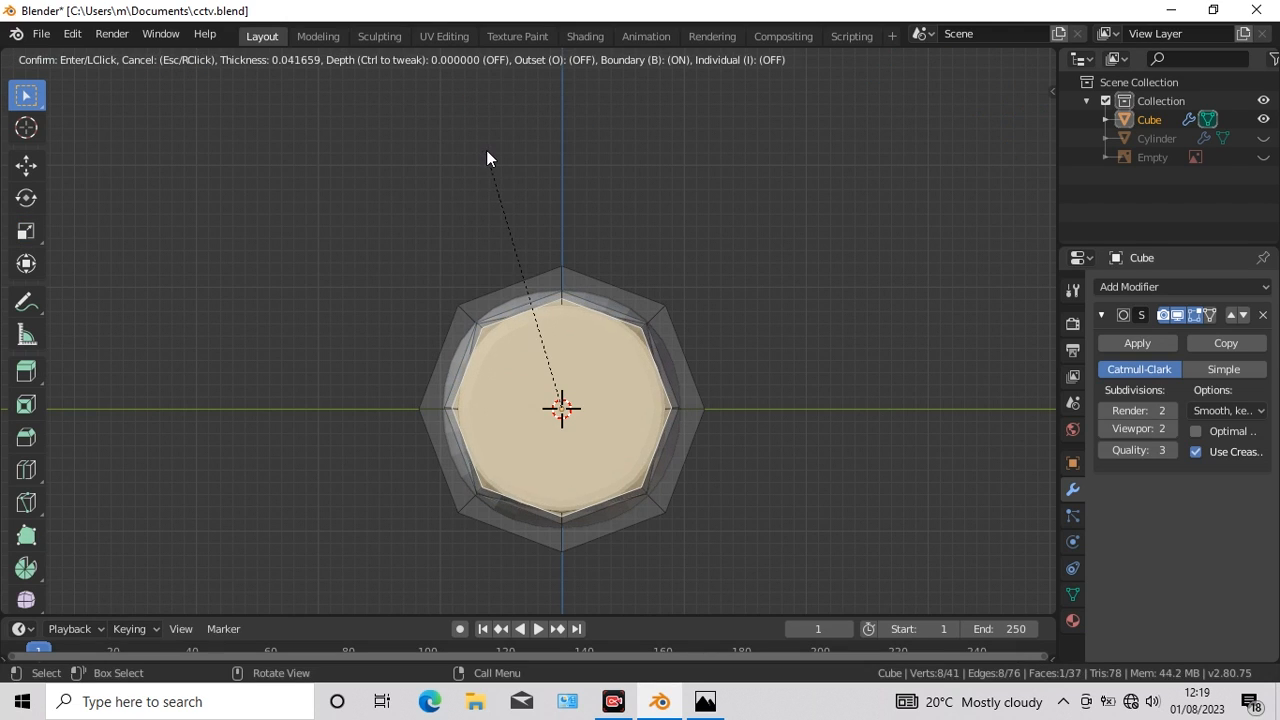
click(487, 152)
Step: Add two supporting loop cuts around the neck, near the ball joint and near the front edge
key(KP_1)
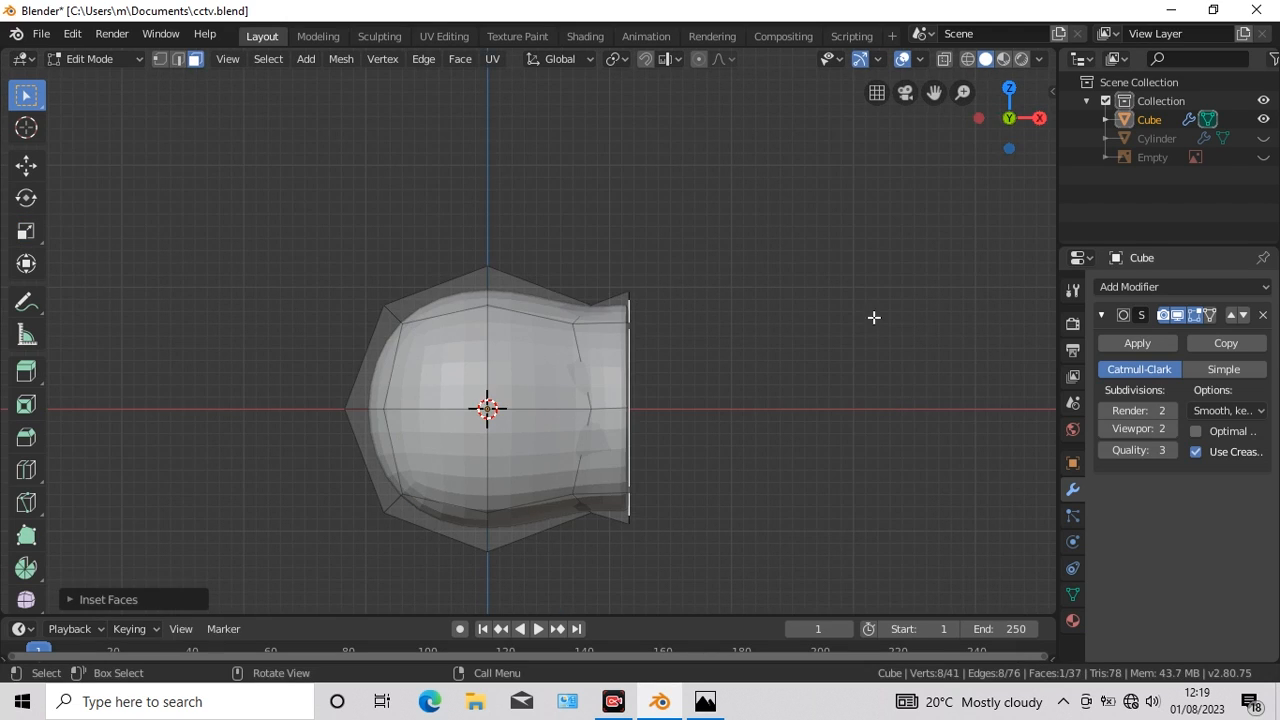
click(26, 469)
drag(598, 412, 621, 410)
Step: Inset the ring of faces around the front opening and move it outward along X to raise a rim
key(KP_3)
click(32, 101)
key(3)
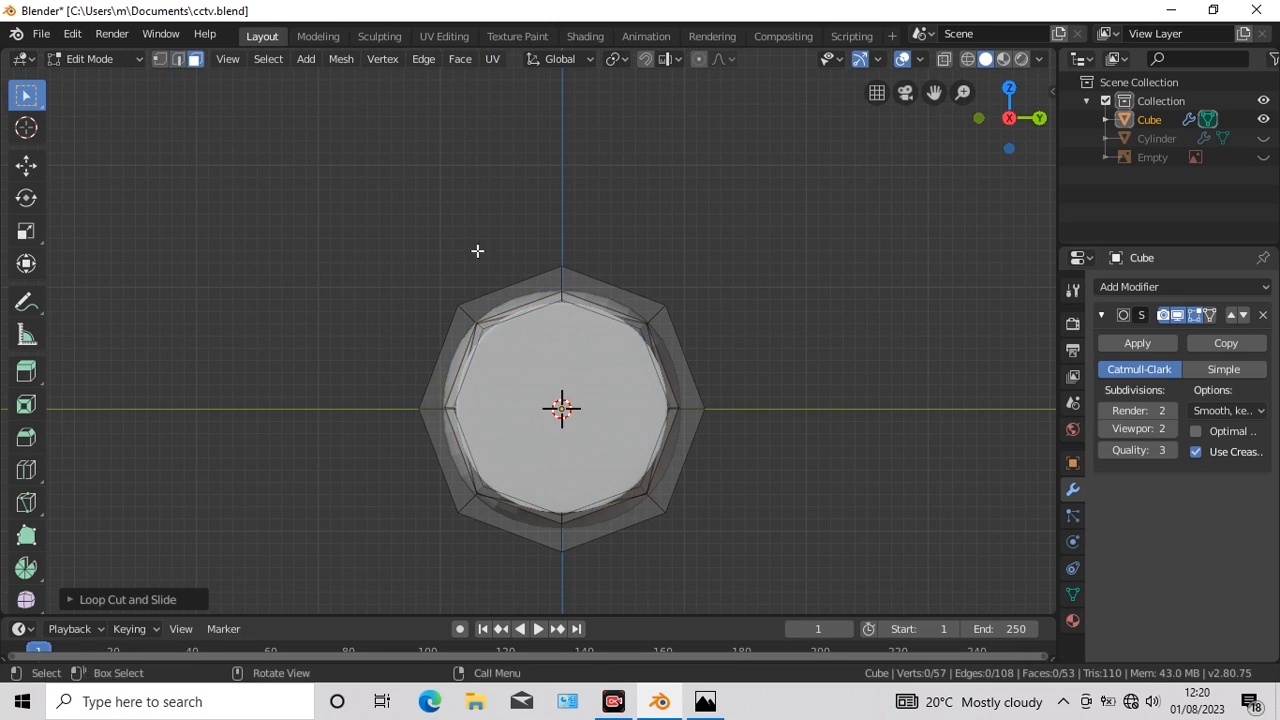
click(533, 310)
ctrl+alt+click(562, 298)
click(460, 58)
click(487, 146)
click(965, 273)
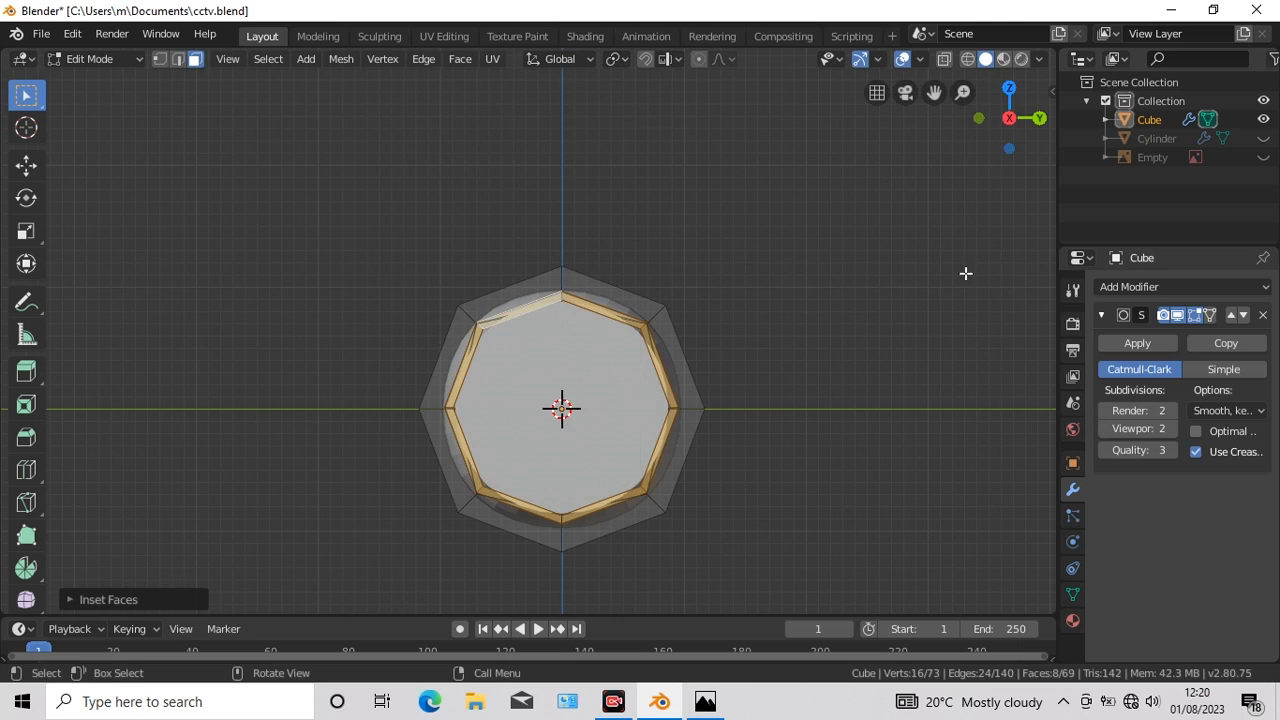
key(KP_1)
click(26, 165)
drag(705, 410, 712, 410)
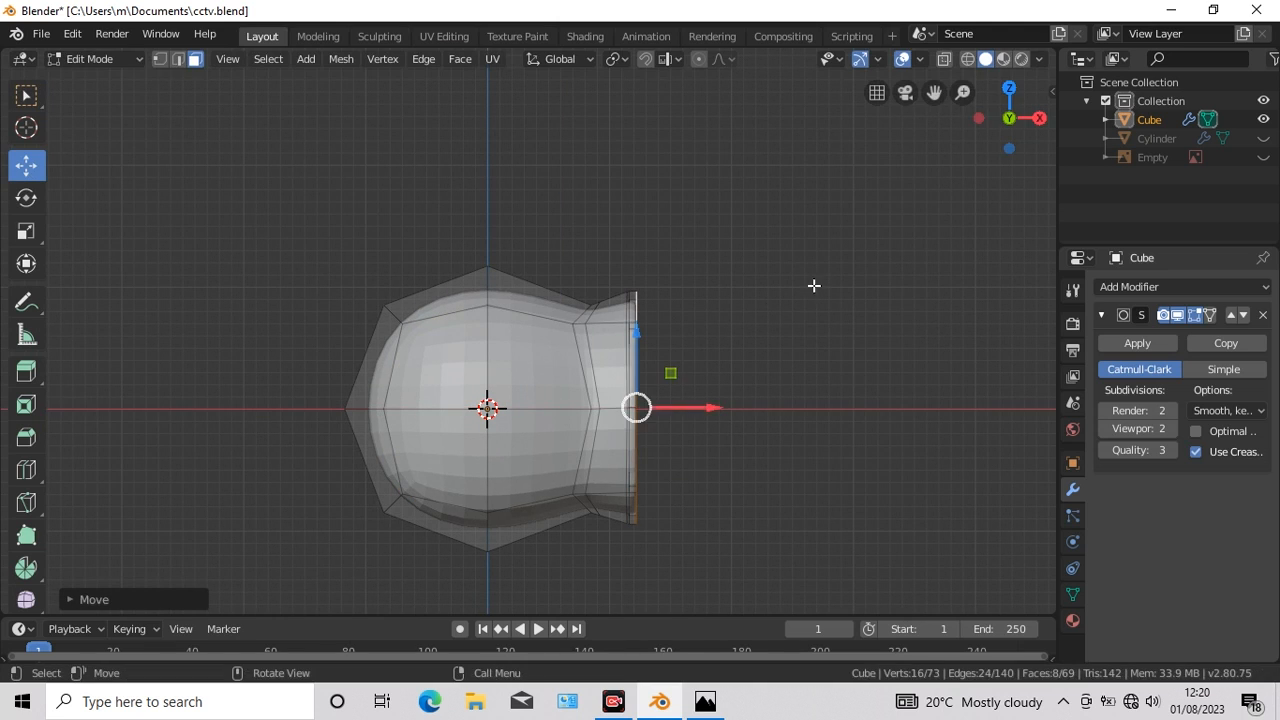
Step: Add supporting loop cuts to sharpen the raised rim's edges and finish editing the ball's mesh
click(26, 469)
drag(632, 408, 620, 408)
key(KP_3)
drag(445, 405, 443, 403)
key(Tab)
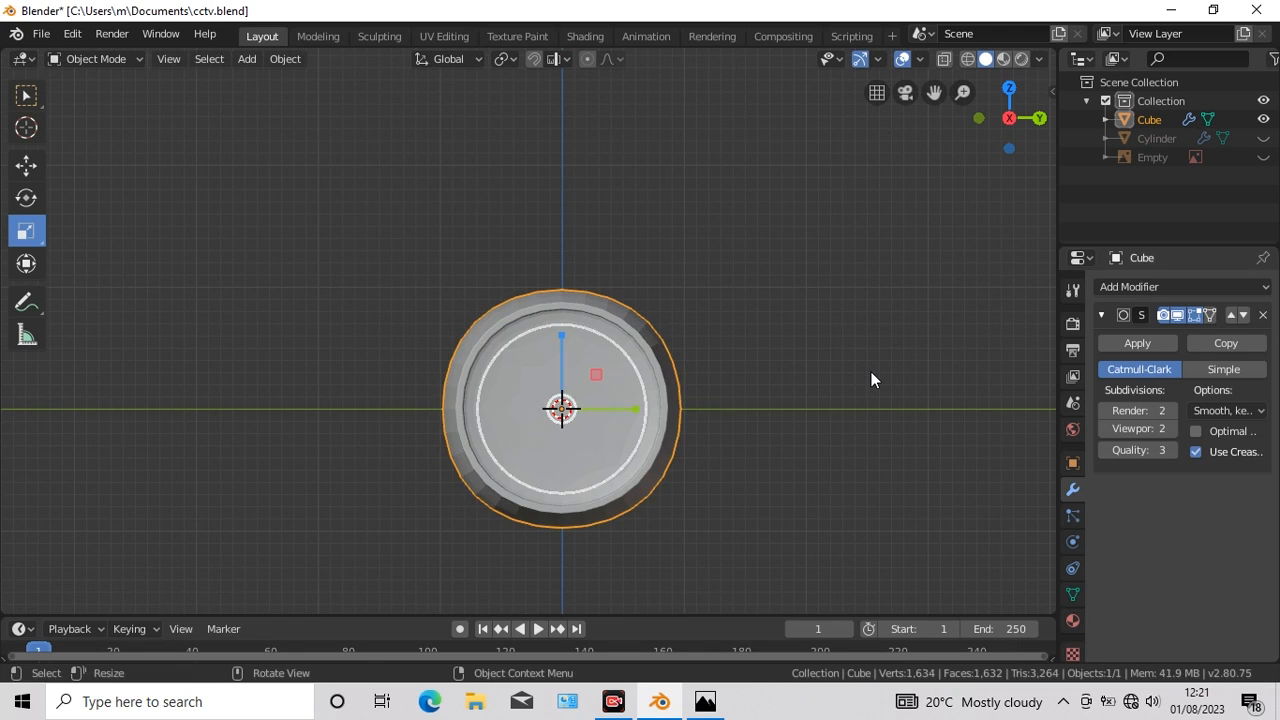
Step: Shade the ball smooth and set its viewport subdivision level to 3
middle_drag(871, 374, 440, 177)
right_click(565, 352)
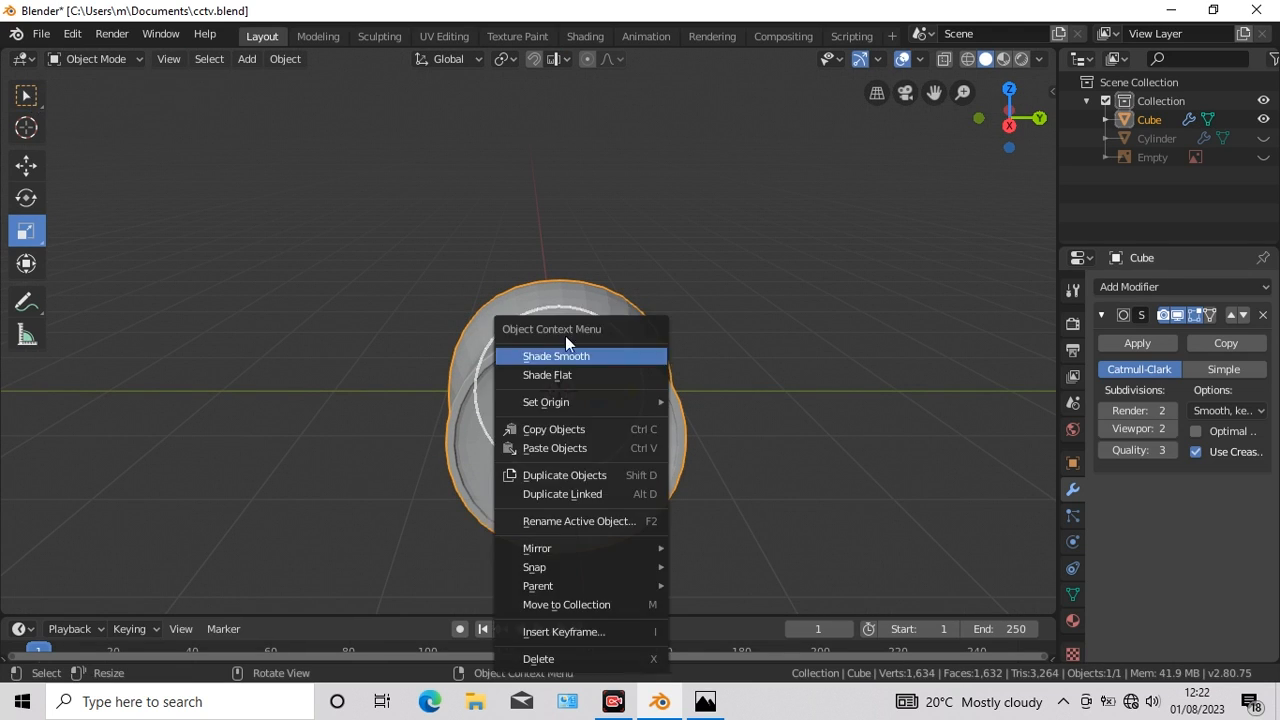
click(565, 355)
click(1171, 428)
key(KP_3)
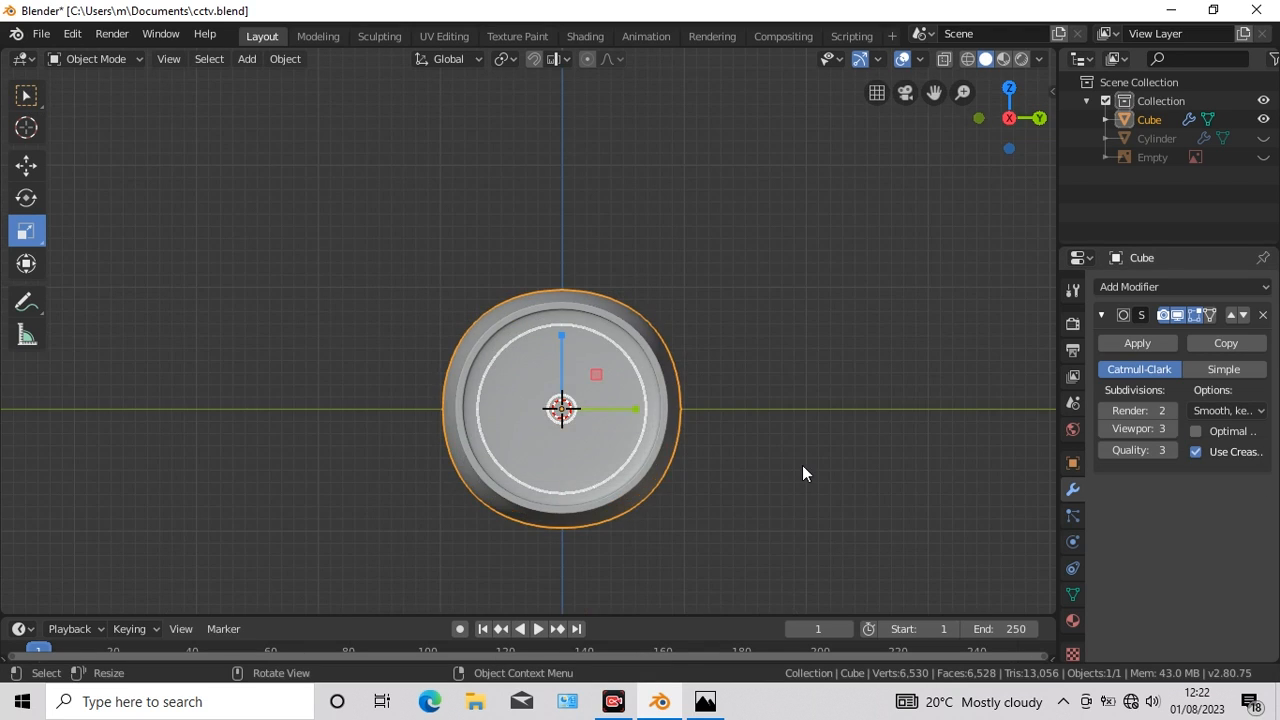
Step: Show the housing again and scale the ball up uniformly to better fill the housing's opening
key(KP_1)
click(1263, 119)
click(1263, 119)
click(1263, 140)
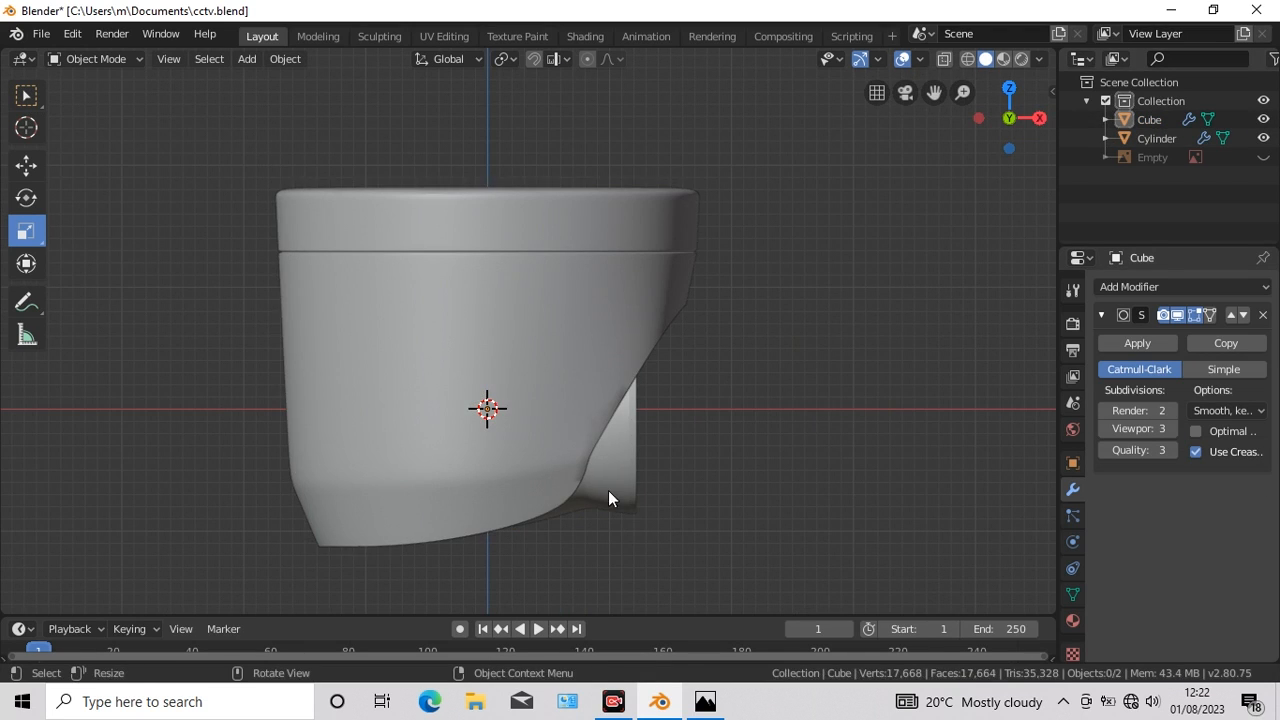
click(608, 490)
key(s)
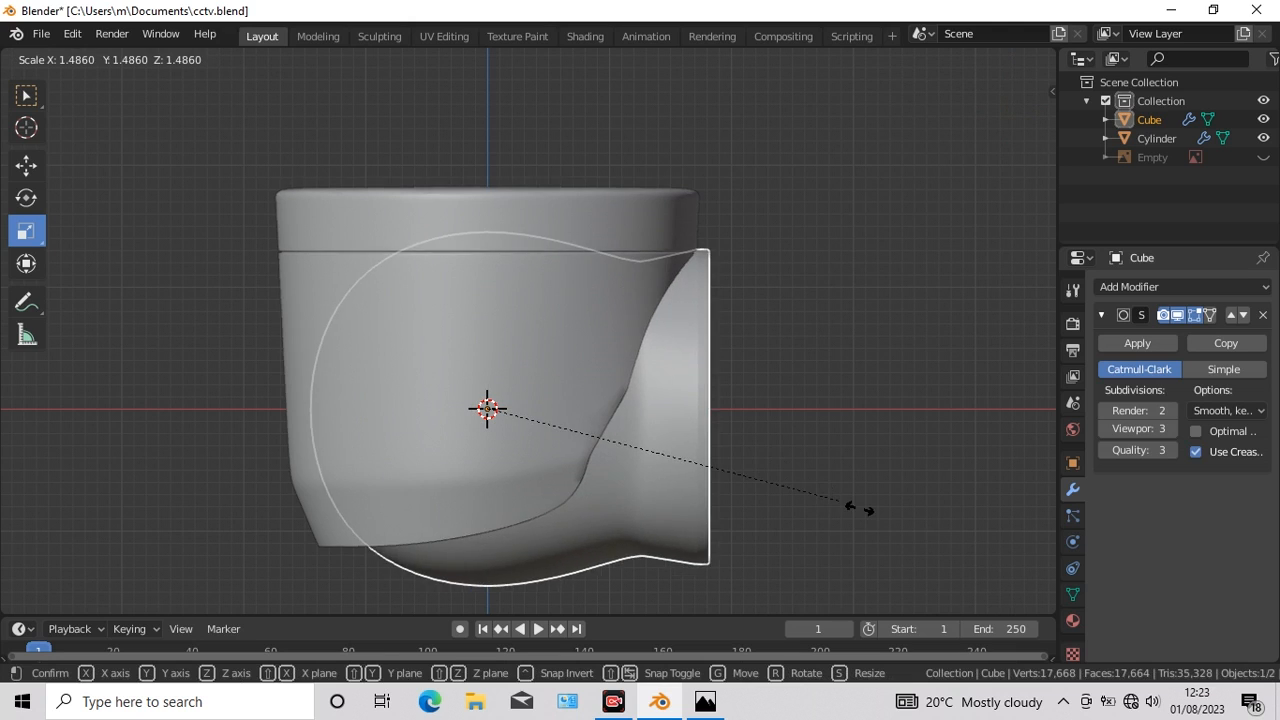
click(803, 503)
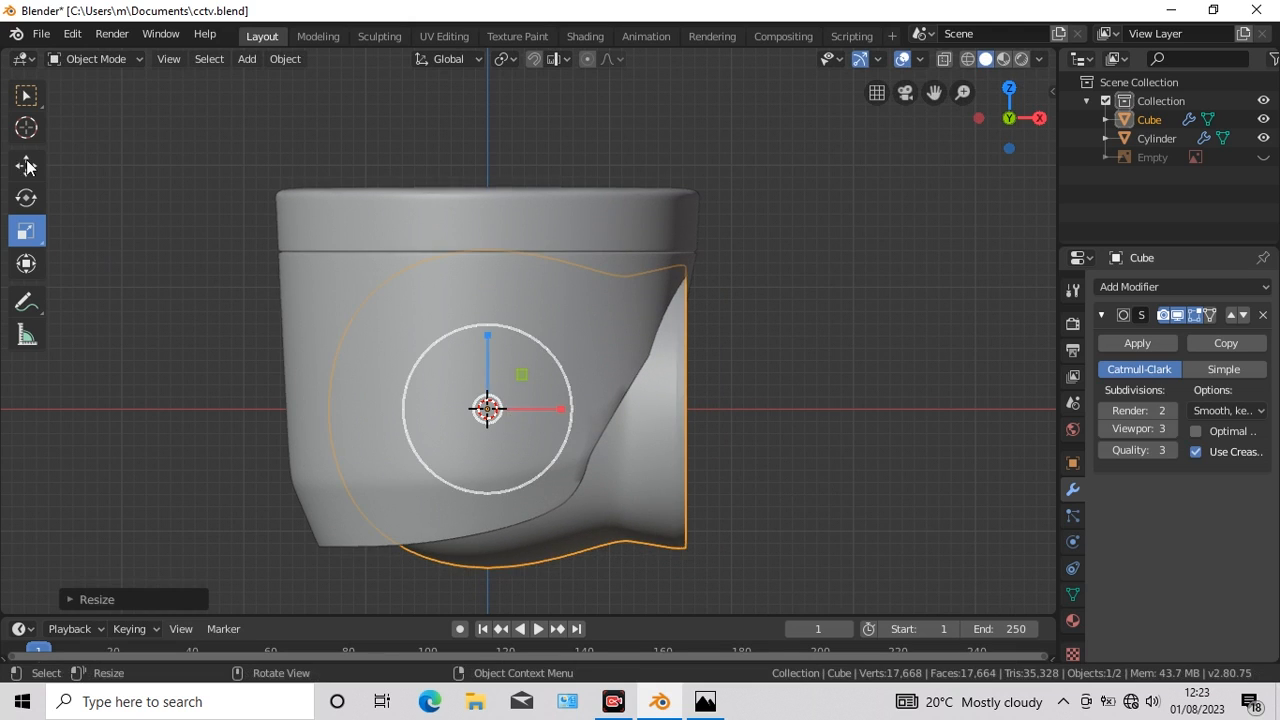
Step: Move the ball down about 0.23 m along Z and back about 0.21 m along X into the housing
click(25, 162)
click(26, 165)
click(645, 437)
key(g)
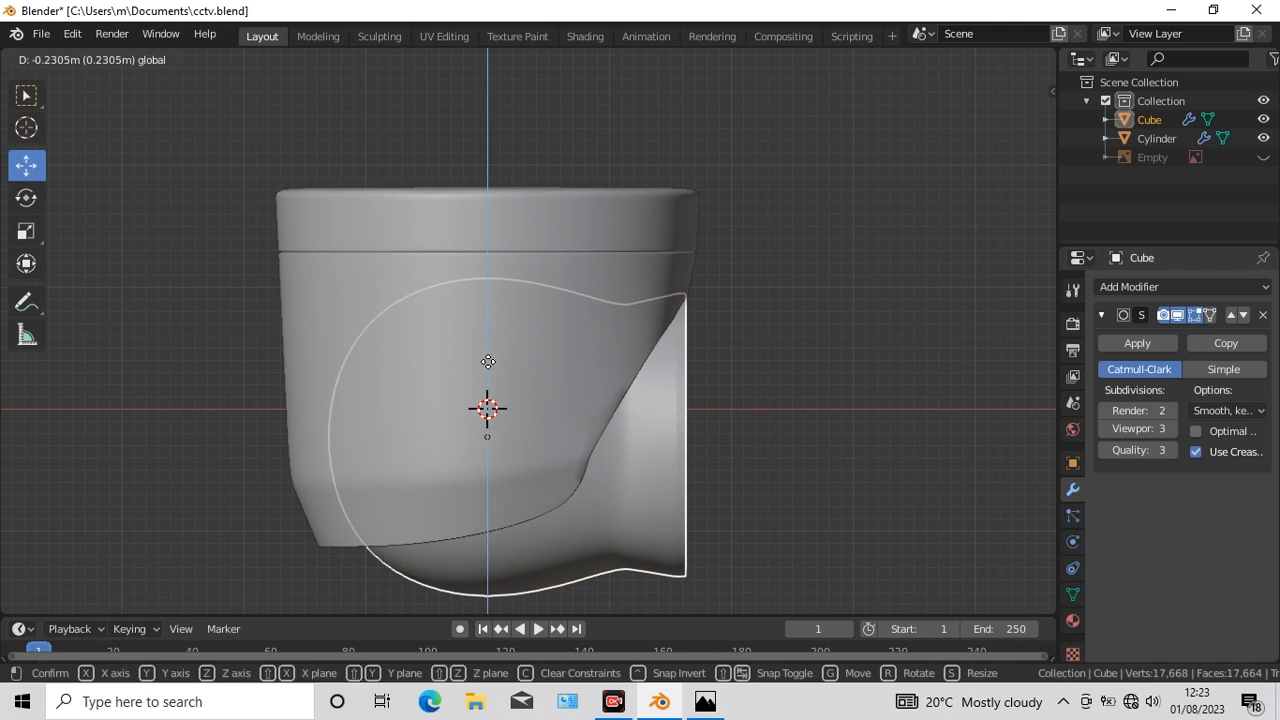
click(389, 404)
key(g)
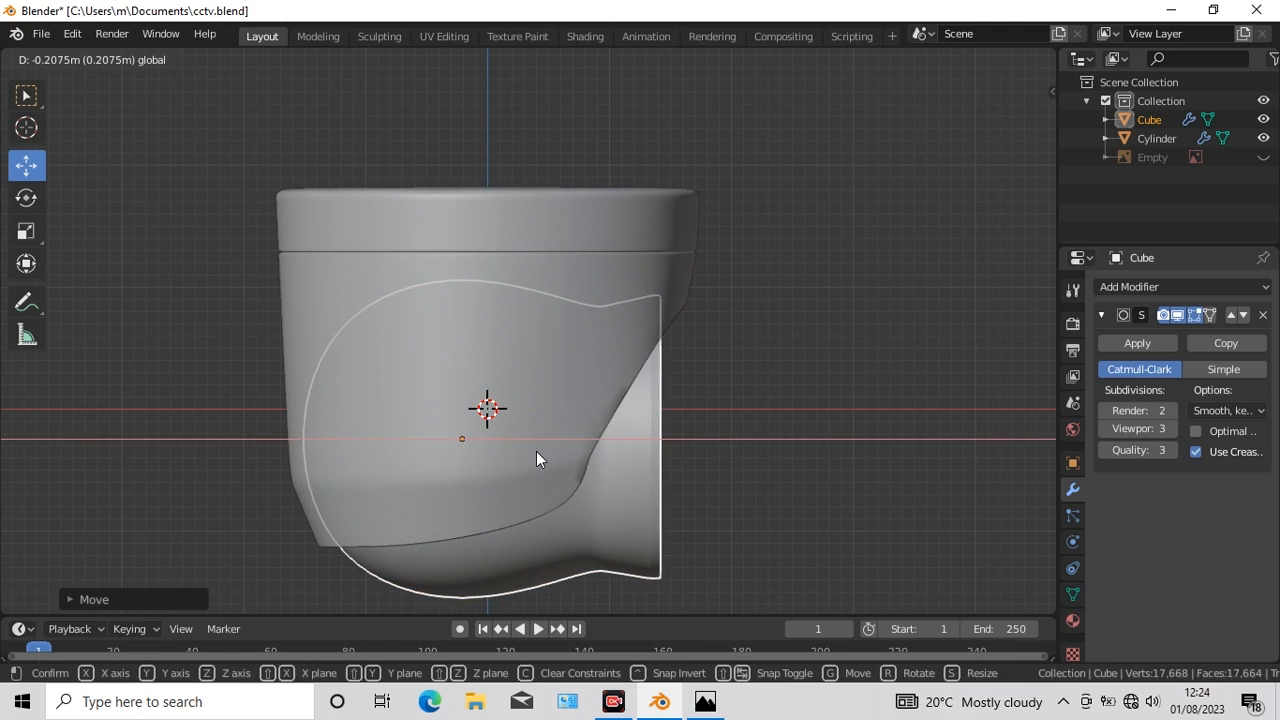
click(537, 451)
Step: Enlarge the repositioned ball slightly and uniformly so it sits closer to the housing walls
scroll(871, 350, down, 2)
click(26, 234)
key(s)
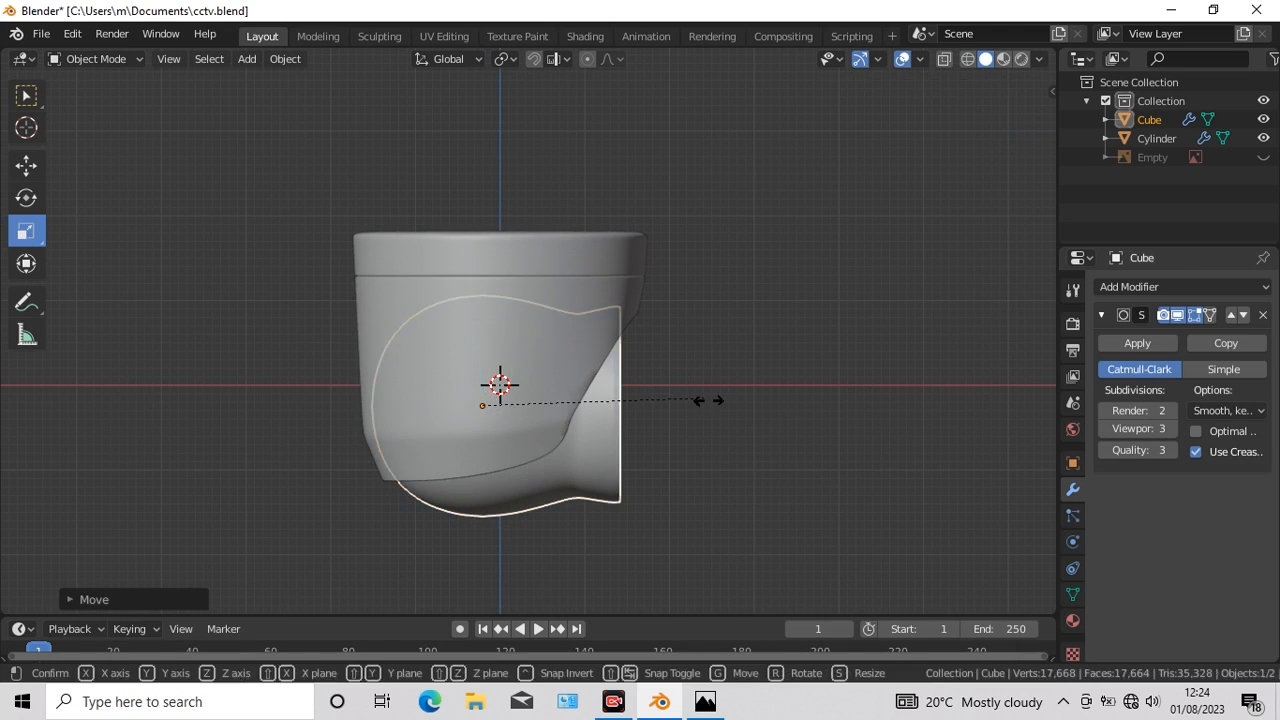
click(708, 403)
Step: Add a 12-vertex cylinder aligned to the side view so its cap faces out of the ball's front opening
key(KP_3)
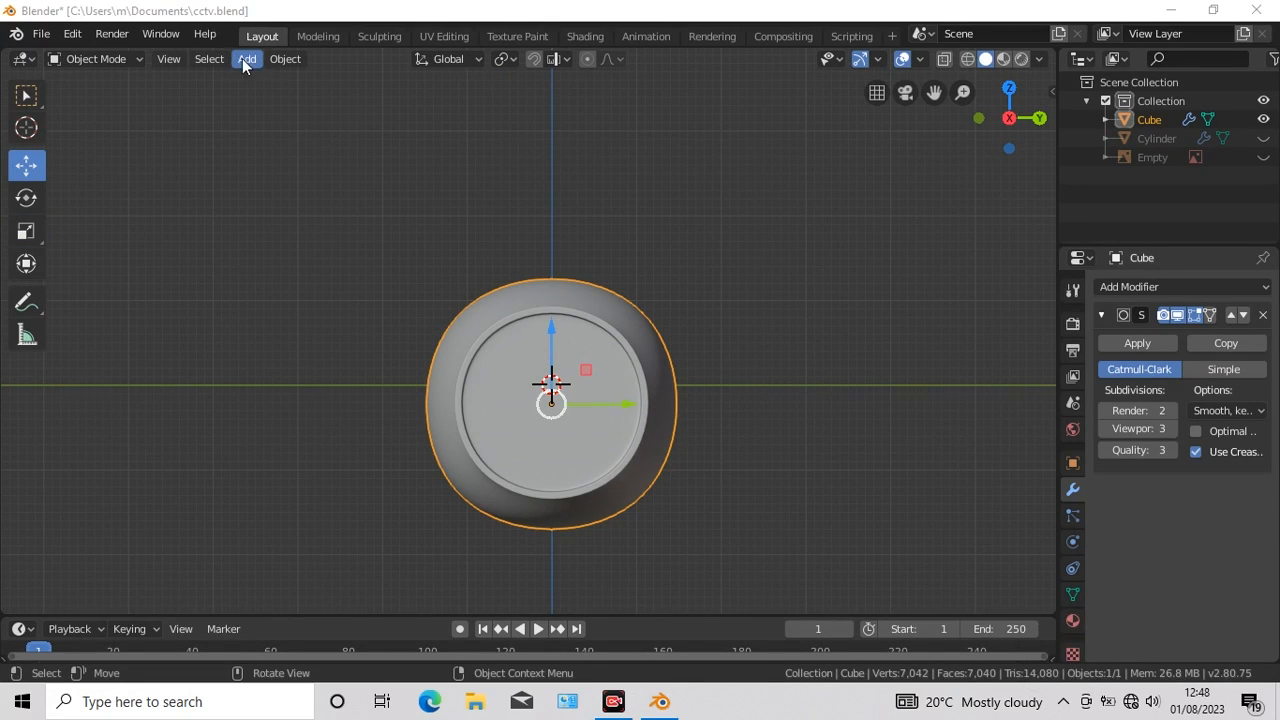
click(242, 58)
mouse_move(263, 80)
click(423, 174)
click(69, 600)
click(248, 374)
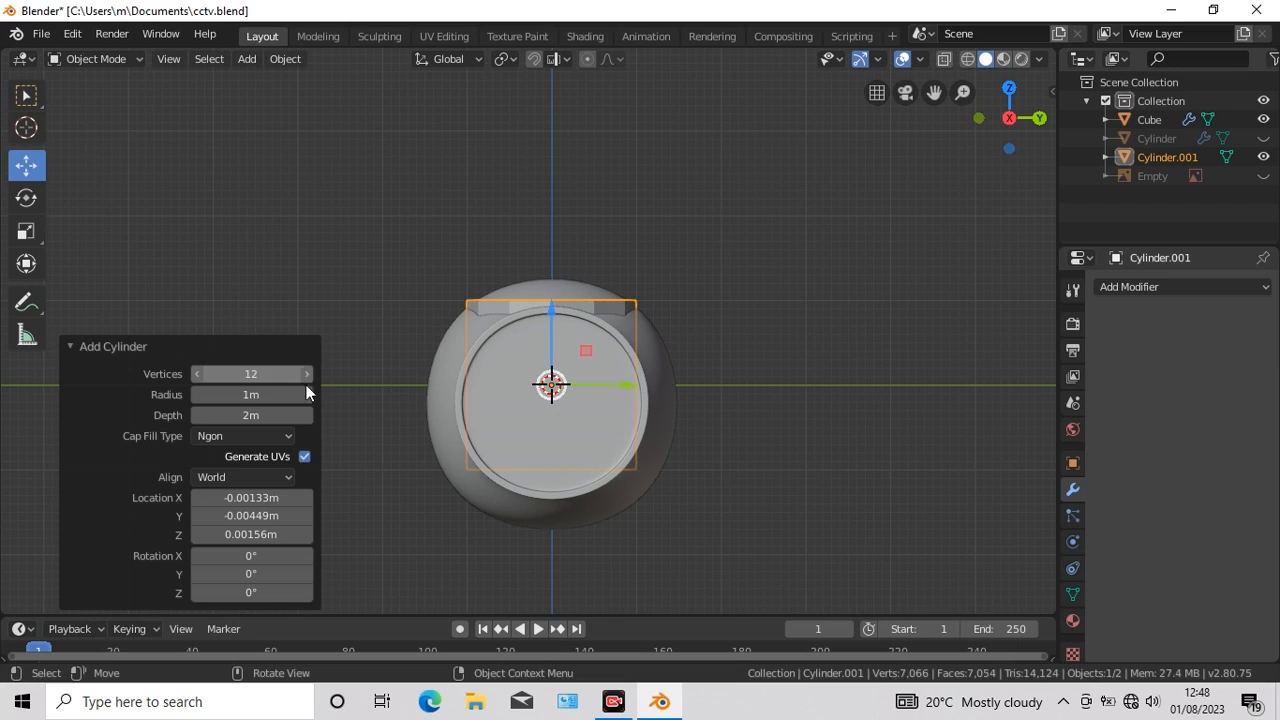
click(244, 477)
click(231, 518)
click(71, 345)
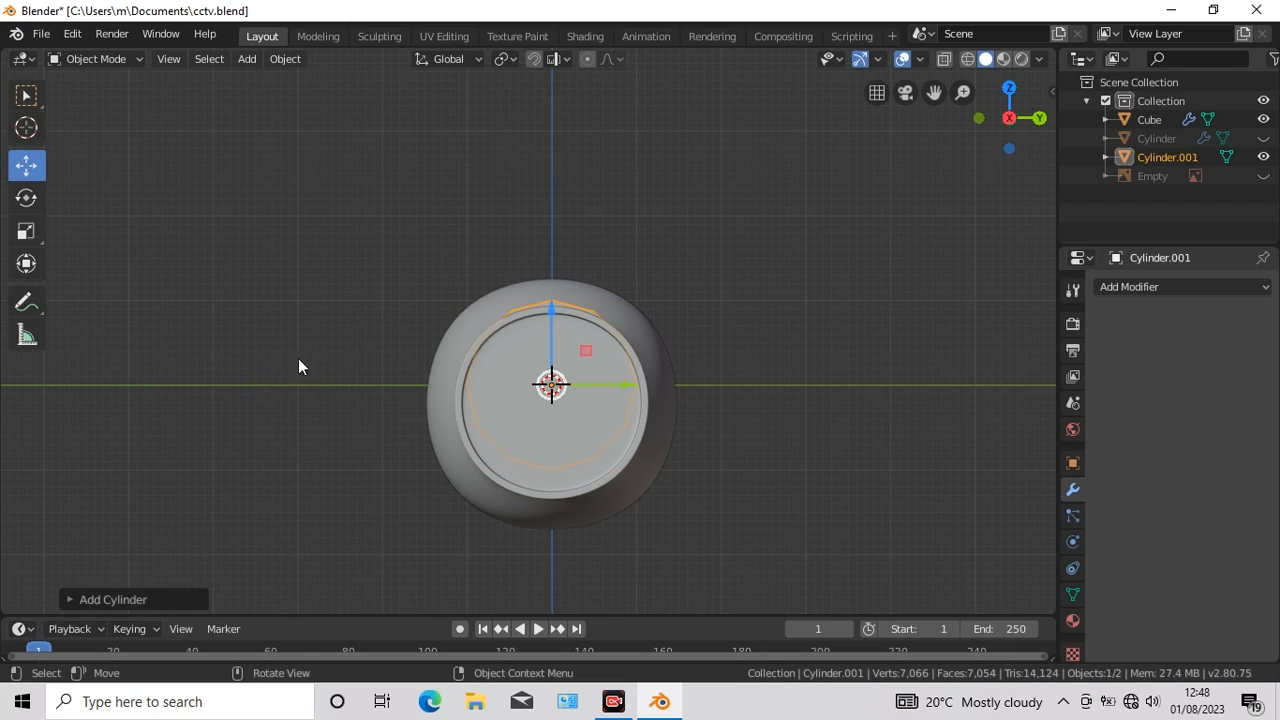
Step: With X-ray on, lower the new cylinder to the ball's centre and scale it up to match the opening's rim
click(944, 57)
drag(551, 310, 551, 331)
click(26, 231)
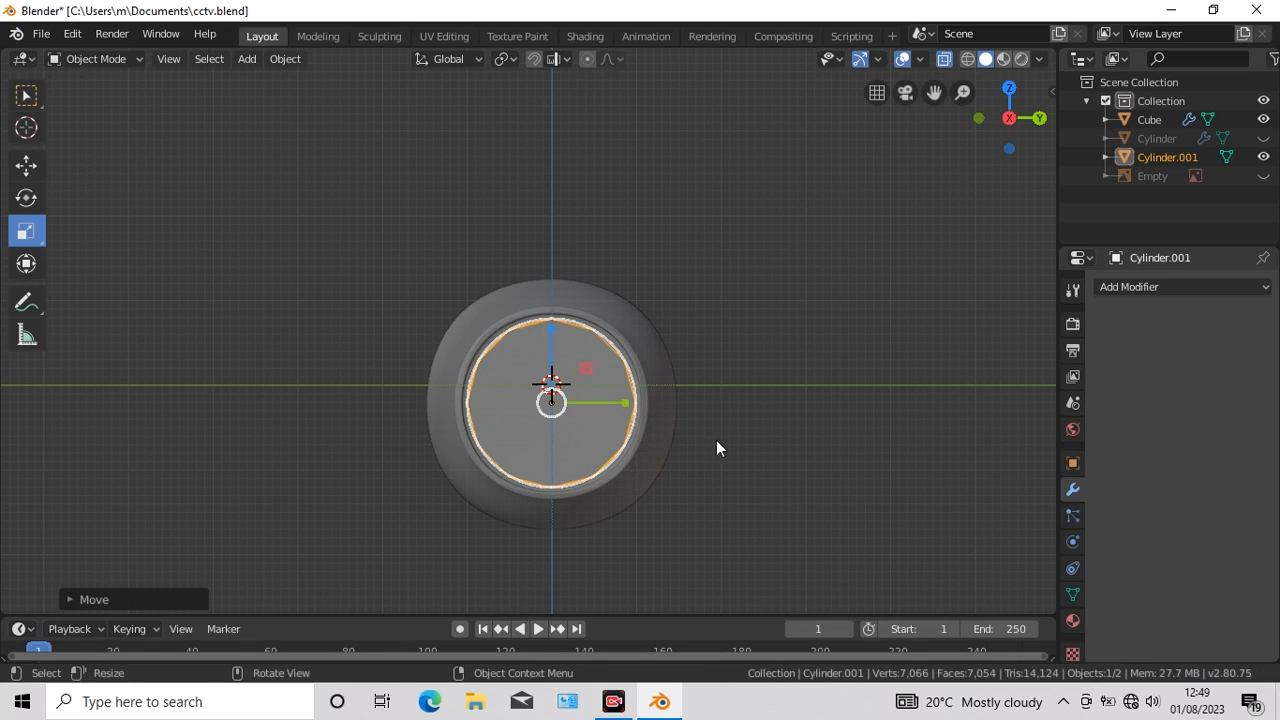
drag(716, 440, 735, 449)
Step: Hide the ball and inset the cylinder's front cap face down to a small central disc
click(1263, 119)
key(Tab)
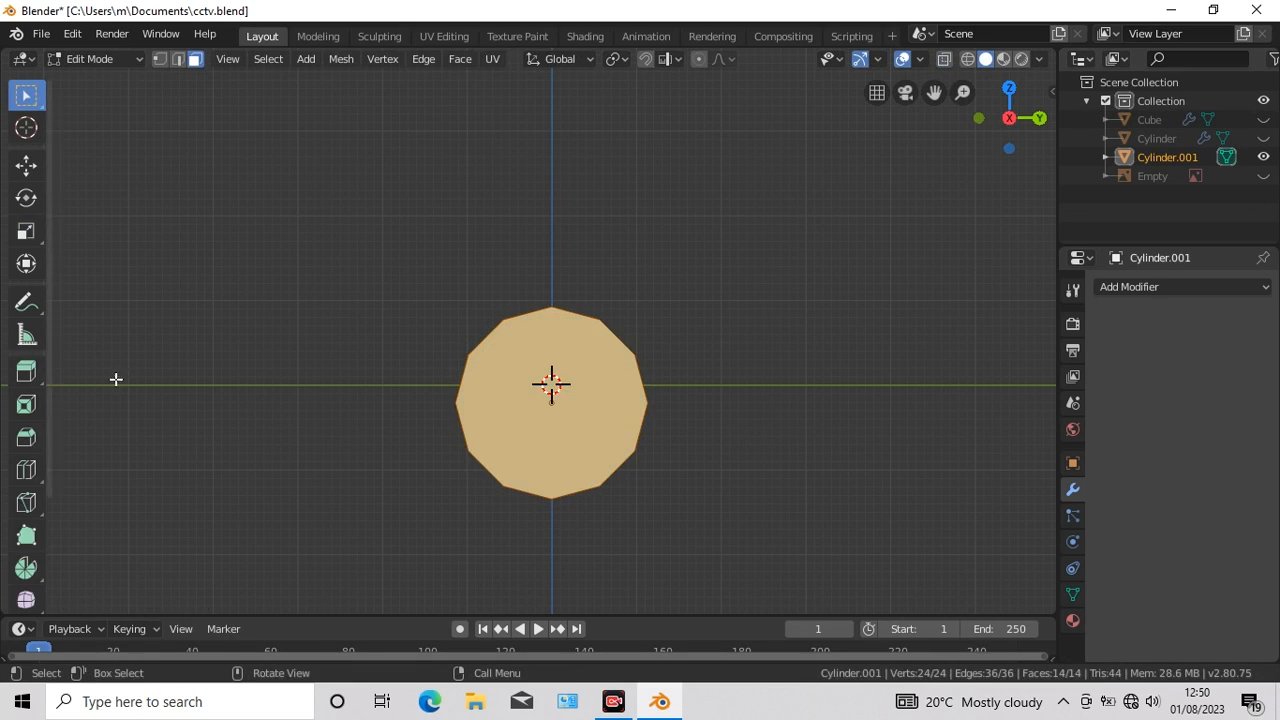
click(460, 58)
click(485, 142)
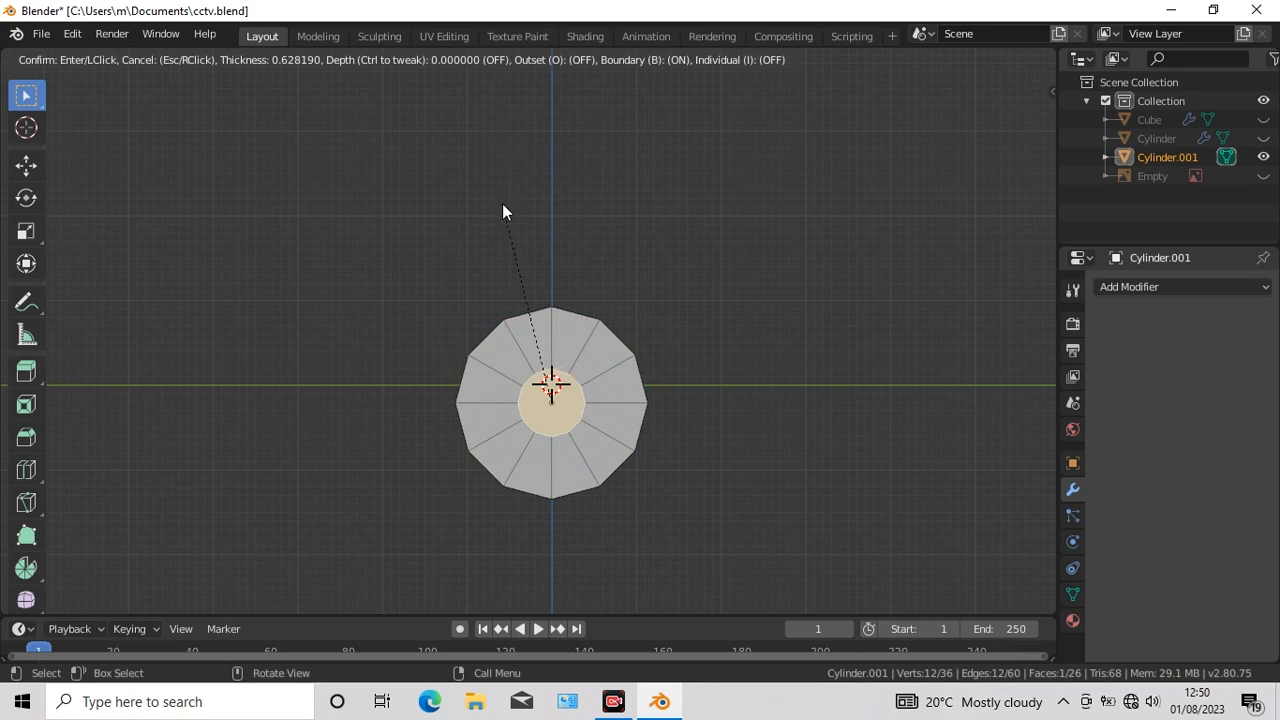
click(505, 210)
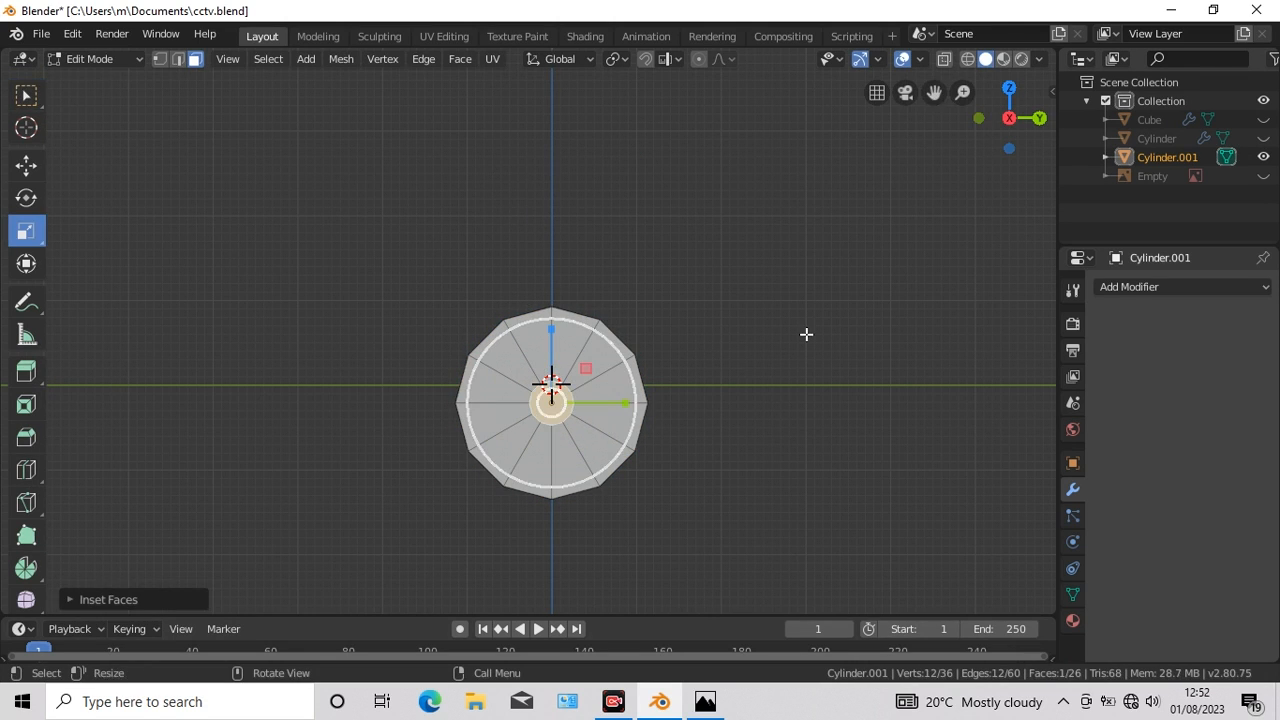
Step: Finish editing the cylinder's mesh and add a cube to the scene
scroll(806, 334, up, 3)
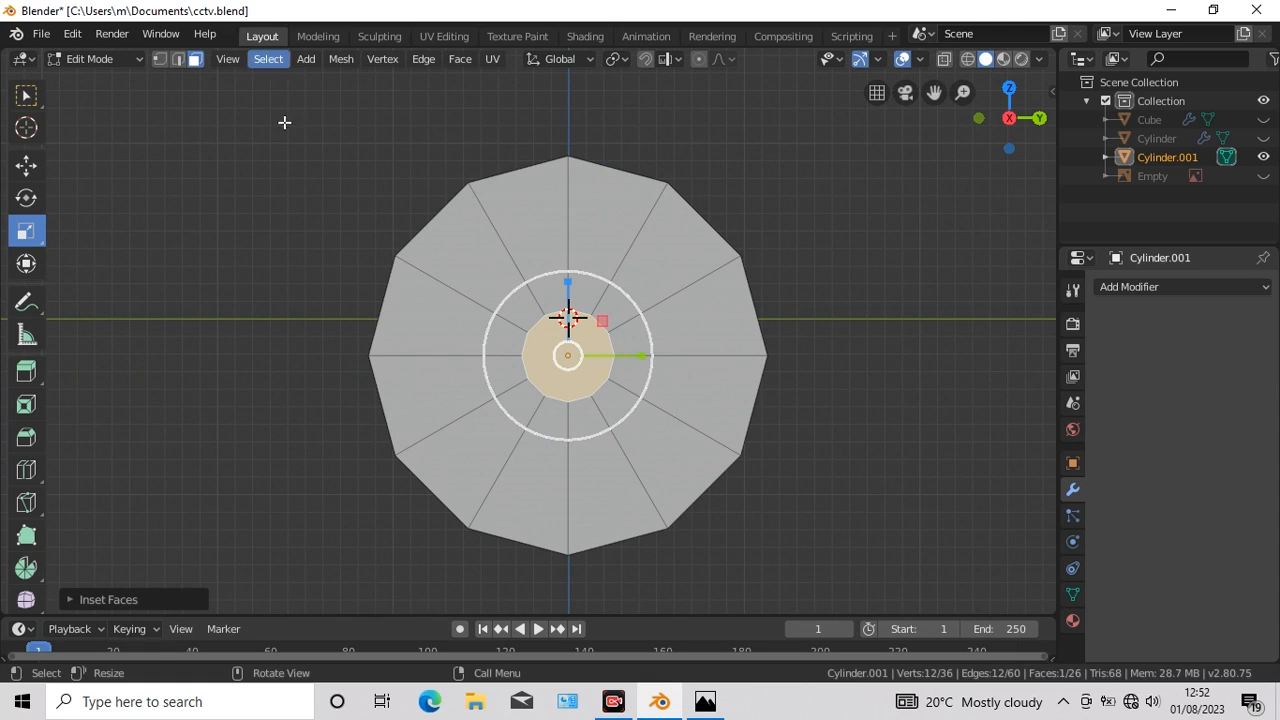
key(Tab)
click(246, 58)
mouse_move(272, 80)
click(425, 97)
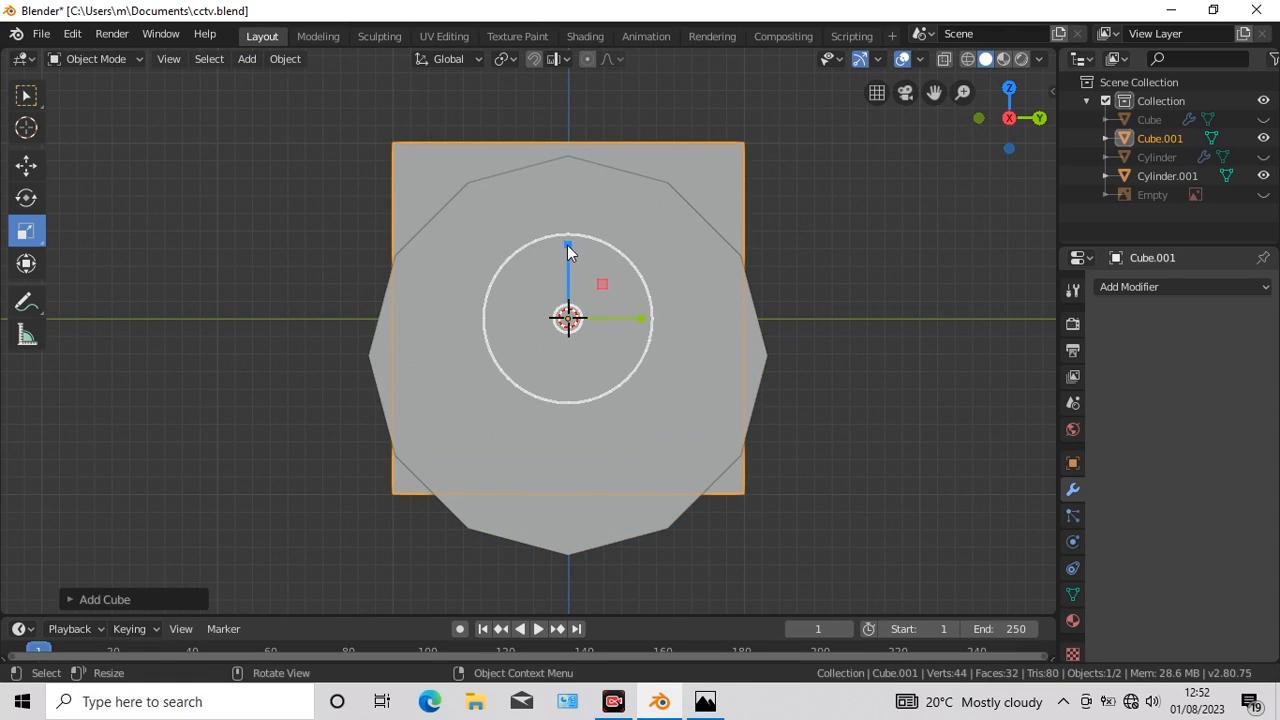
Step: Scale the cube down along Z and Y into a wide rectangle and centre it vertically on the cylinder's face
drag(567, 245, 567, 276)
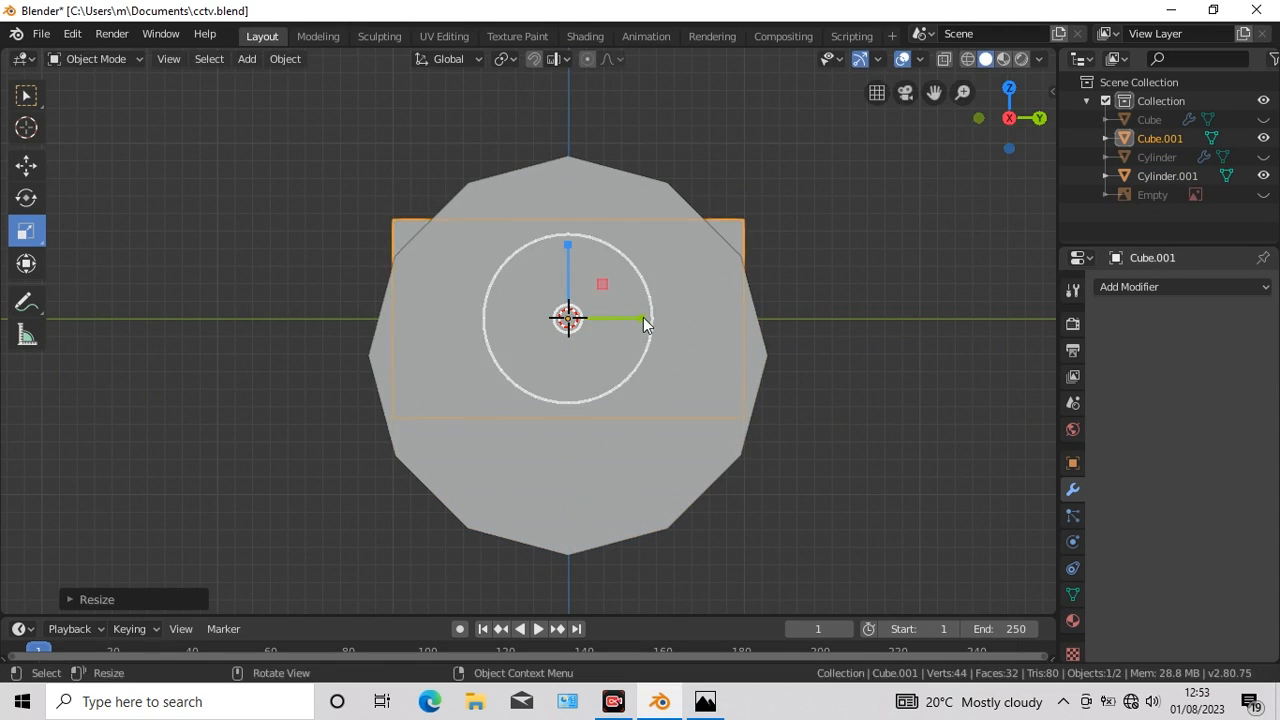
drag(643, 317, 630, 317)
click(26, 164)
drag(566, 250, 566, 280)
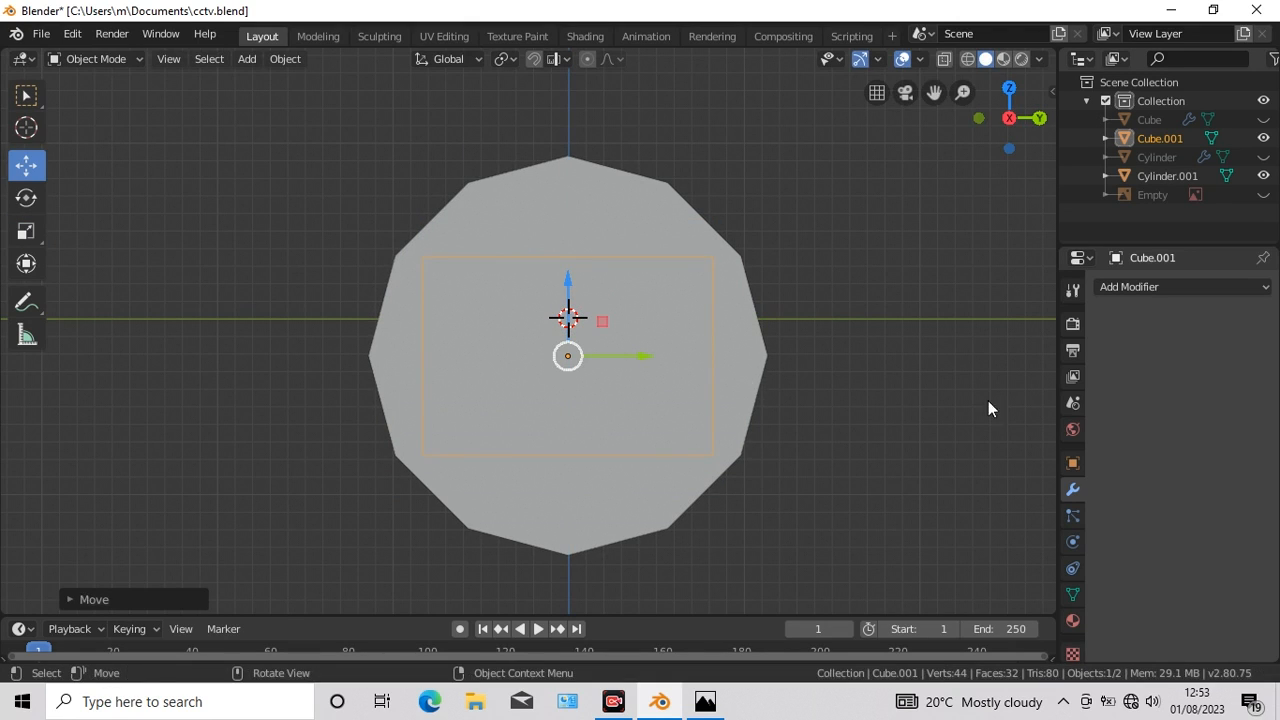
Step: Isolate the rectangular block, start editing its mesh and add a Subdivision Surface modifier with viewport level 3
key(shift+h)
key(Tab)
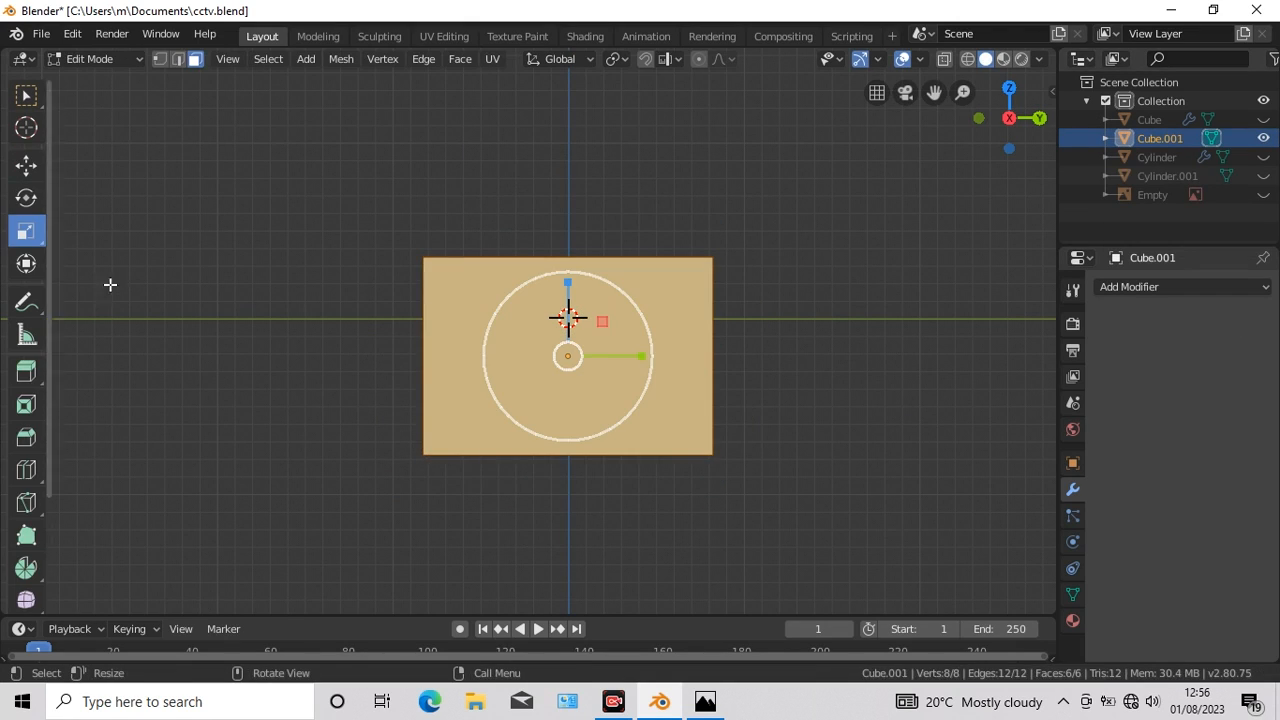
click(1180, 286)
click(905, 597)
click(1172, 429)
click(1172, 429)
Step: Add loop cuts close to the block's edges to keep its corners sharp under subdivision
key(ctrl+r)
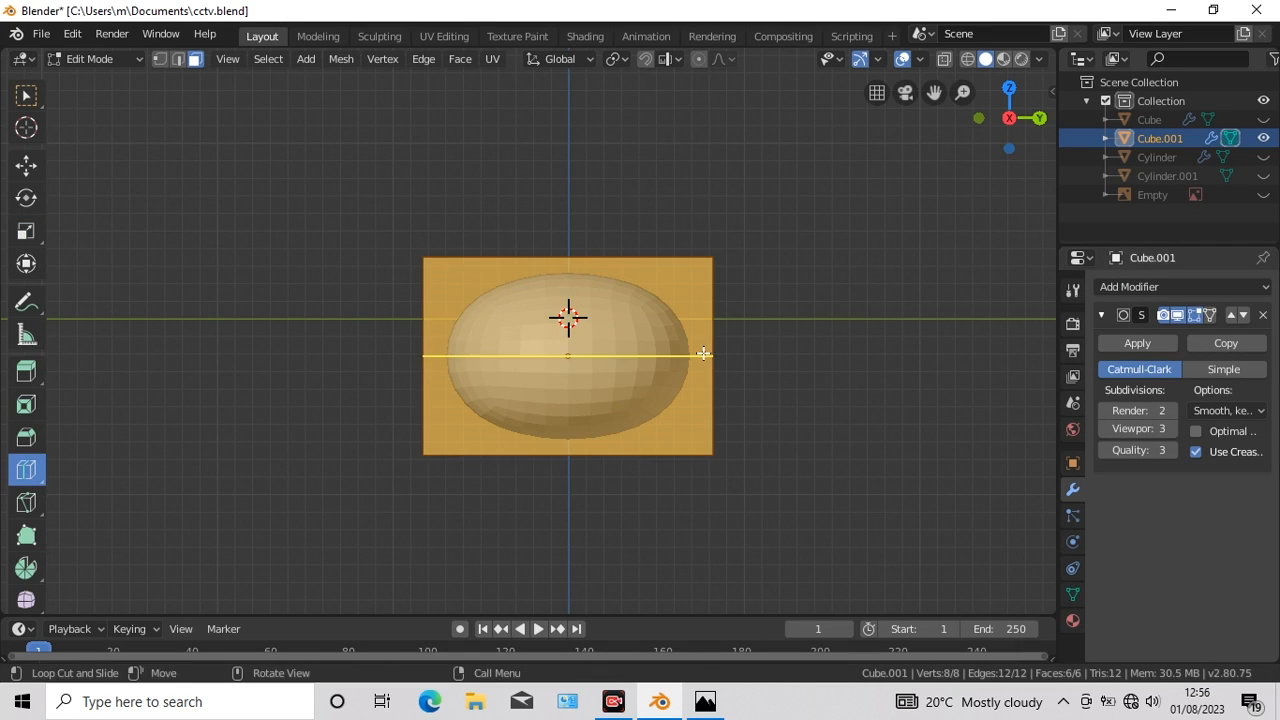
drag(702, 355, 708, 451)
drag(594, 452, 630, 483)
key(KP_1)
drag(449, 462, 306, 453)
key(KP_3)
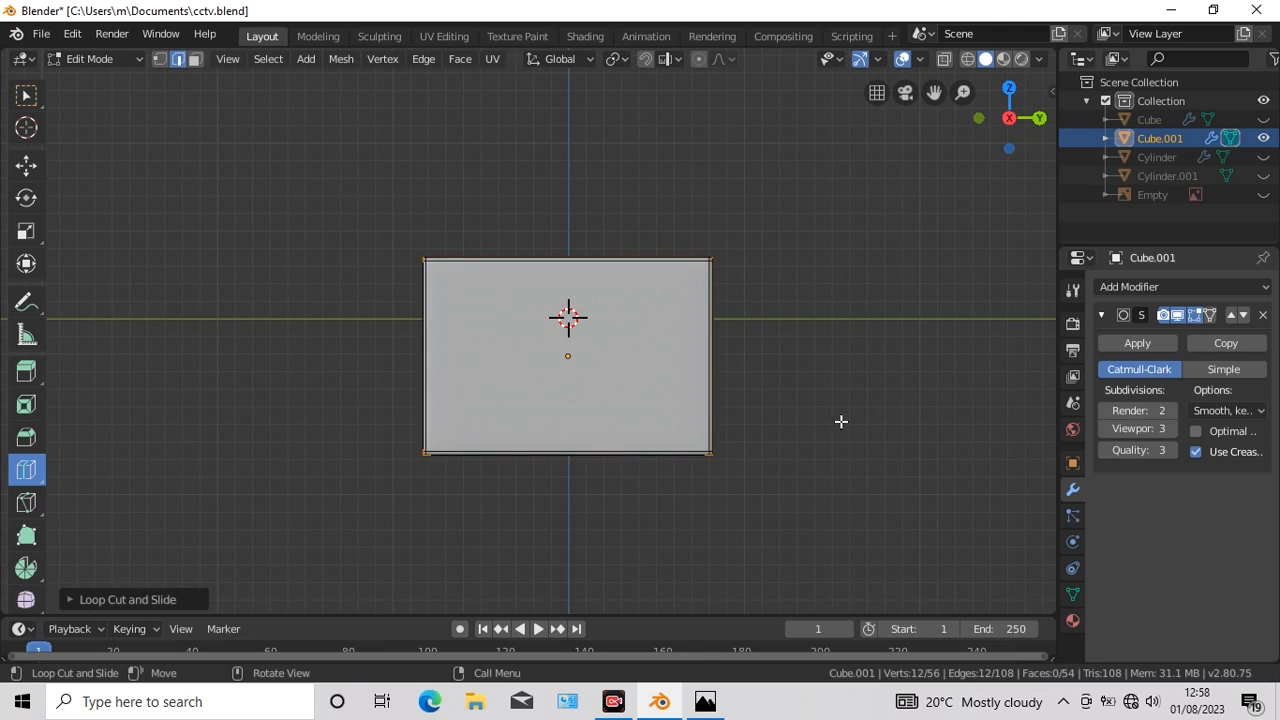
Step: Inset the block's large front face to leave an even border around it
click(30, 100)
click(459, 59)
key(alt+a)
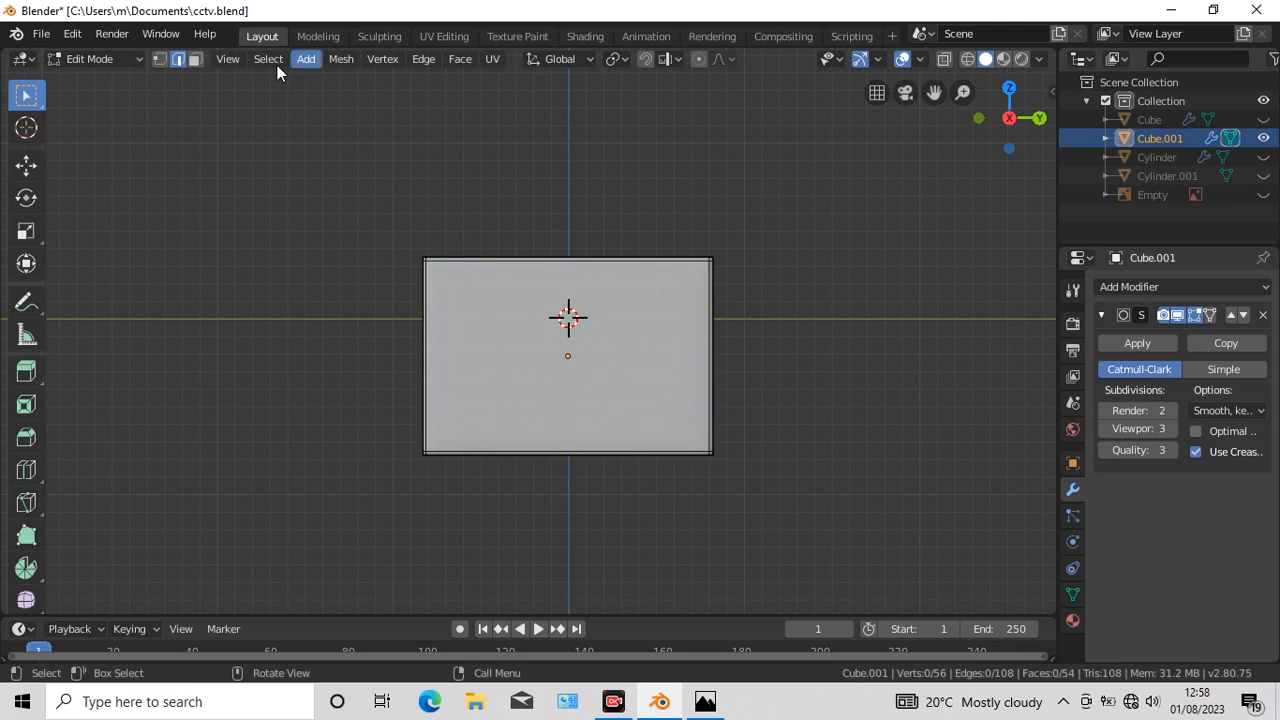
click(195, 58)
key(a)
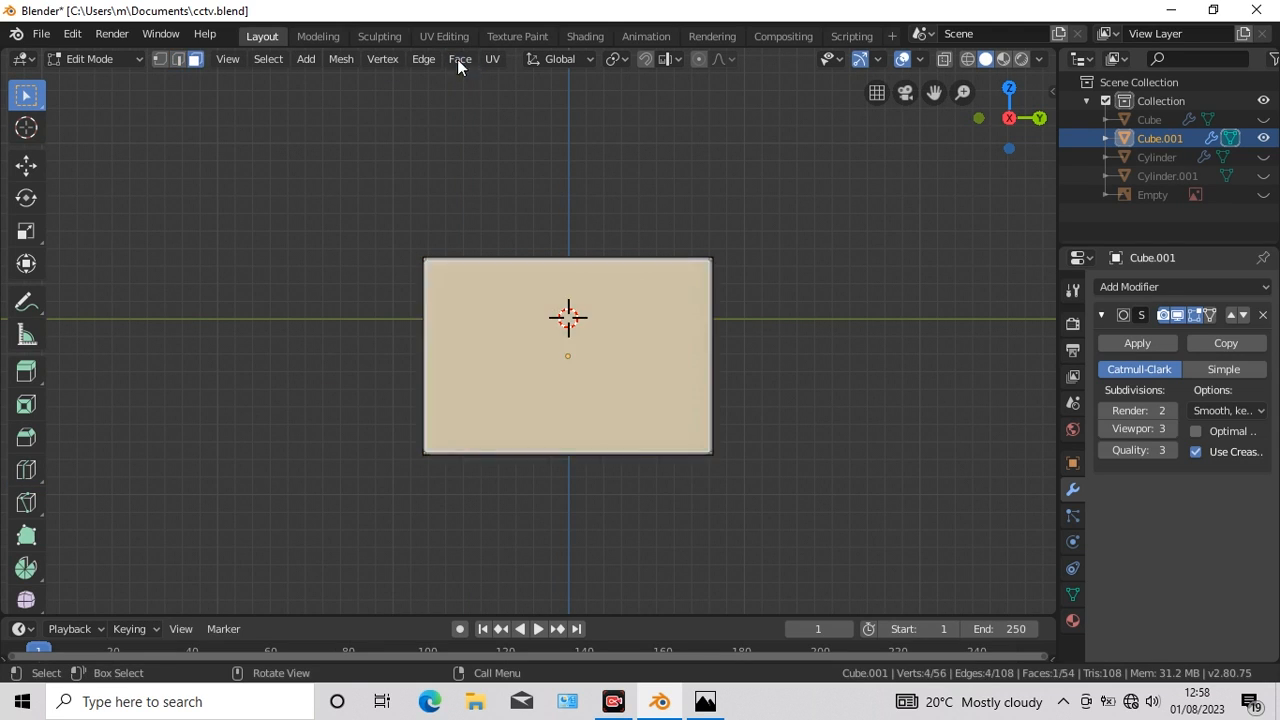
key(i)
click(578, 133)
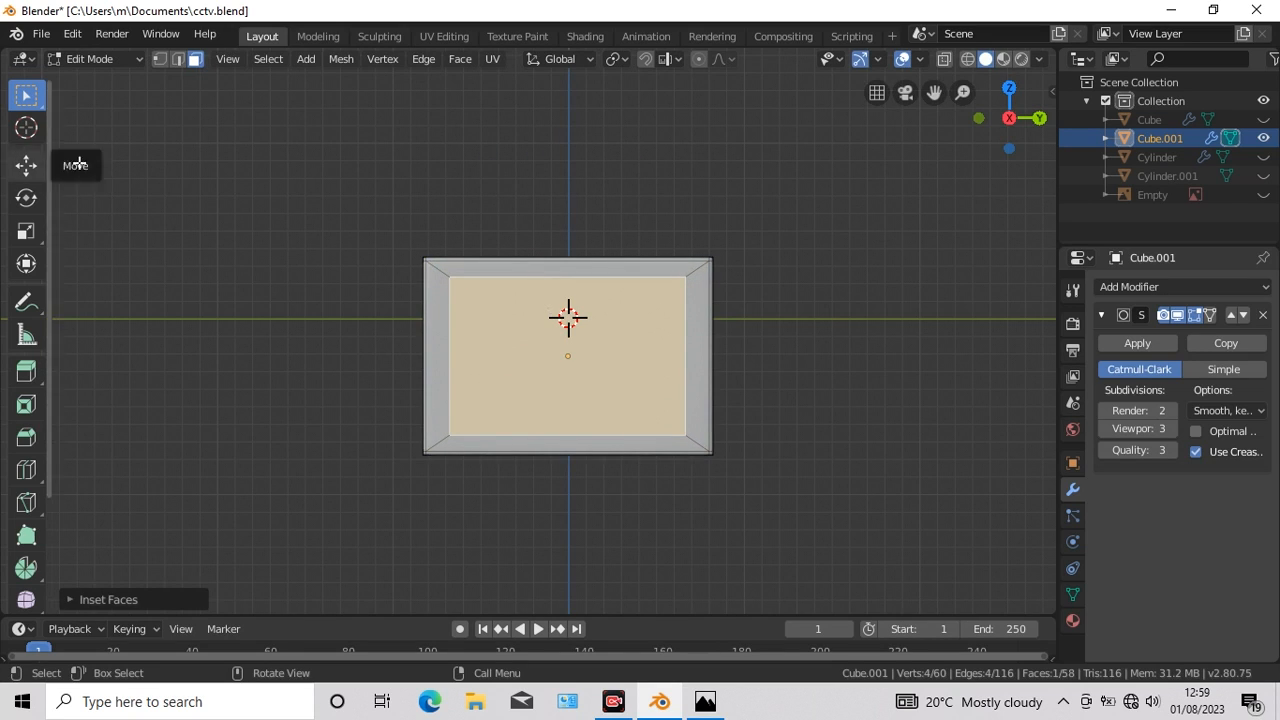
Step: Push the inset front face slightly inward along X
middle_drag(326, 200, 234, 202)
click(27, 170)
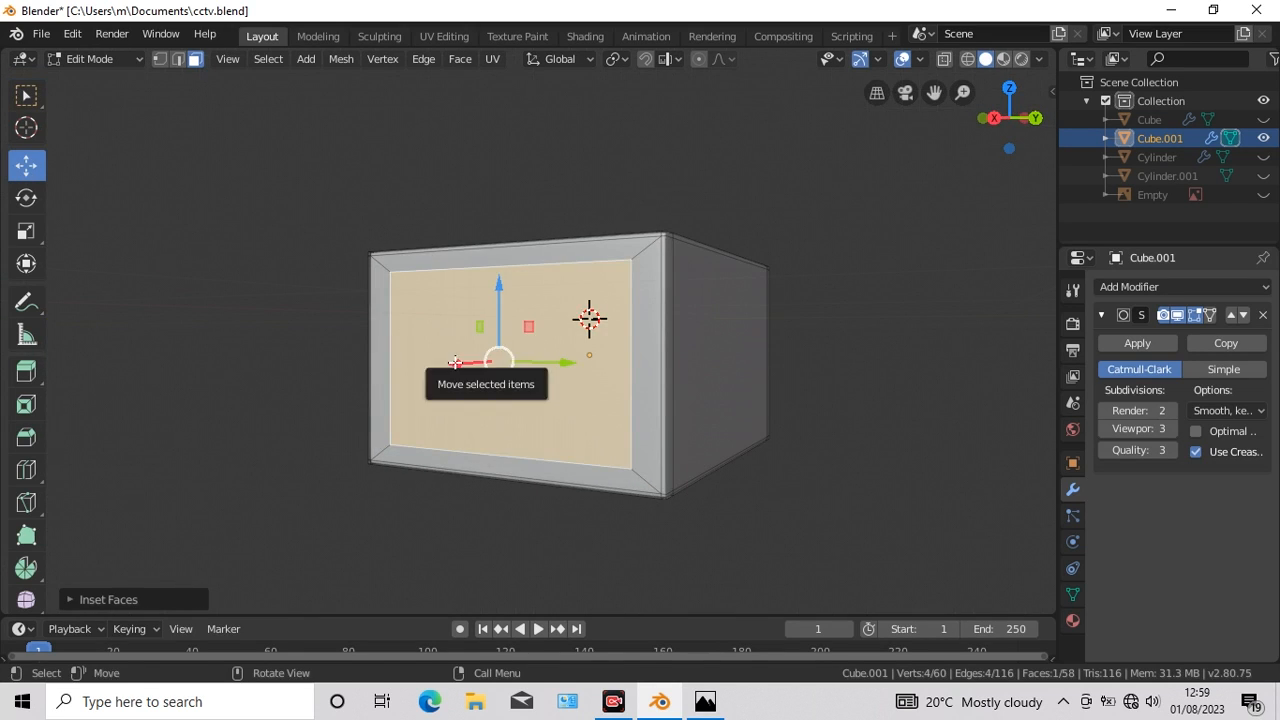
drag(470, 362, 460, 364)
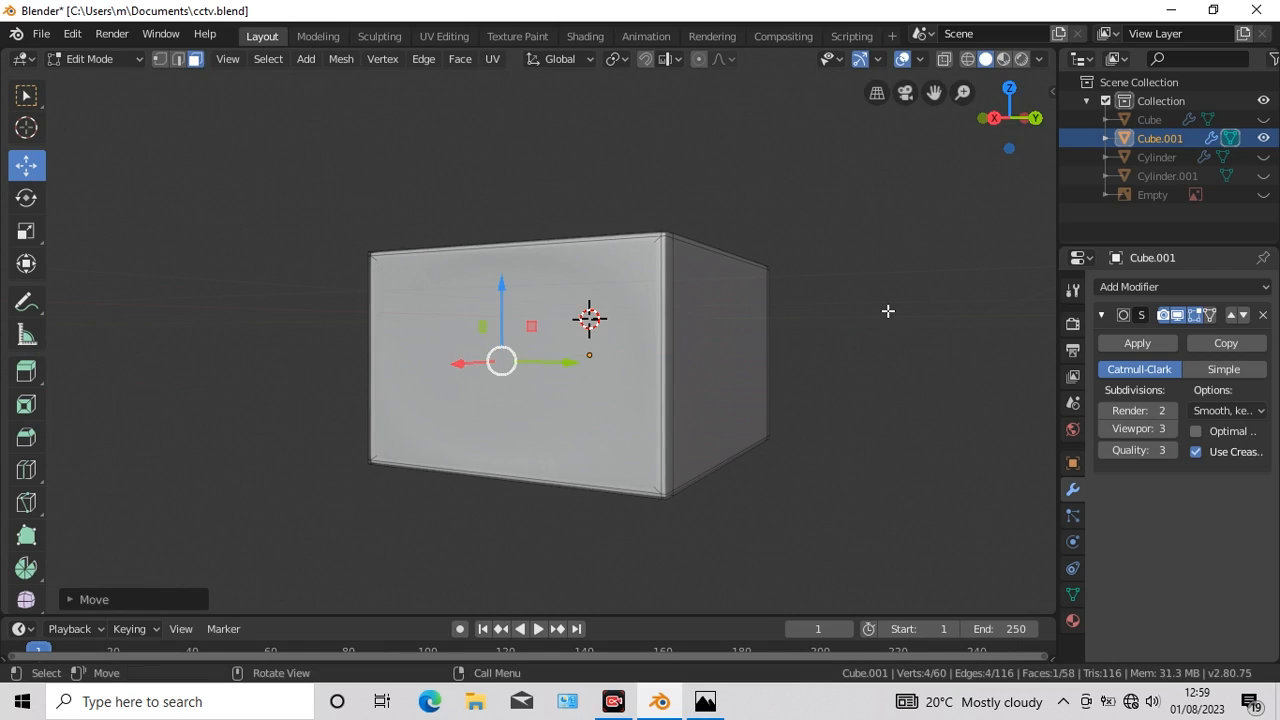
key(KP_1)
drag(716, 356, 702, 357)
middle_drag(671, 197, 604, 168)
Step: Inset the front face once more and move it deep into the block to hollow out a recess
click(460, 58)
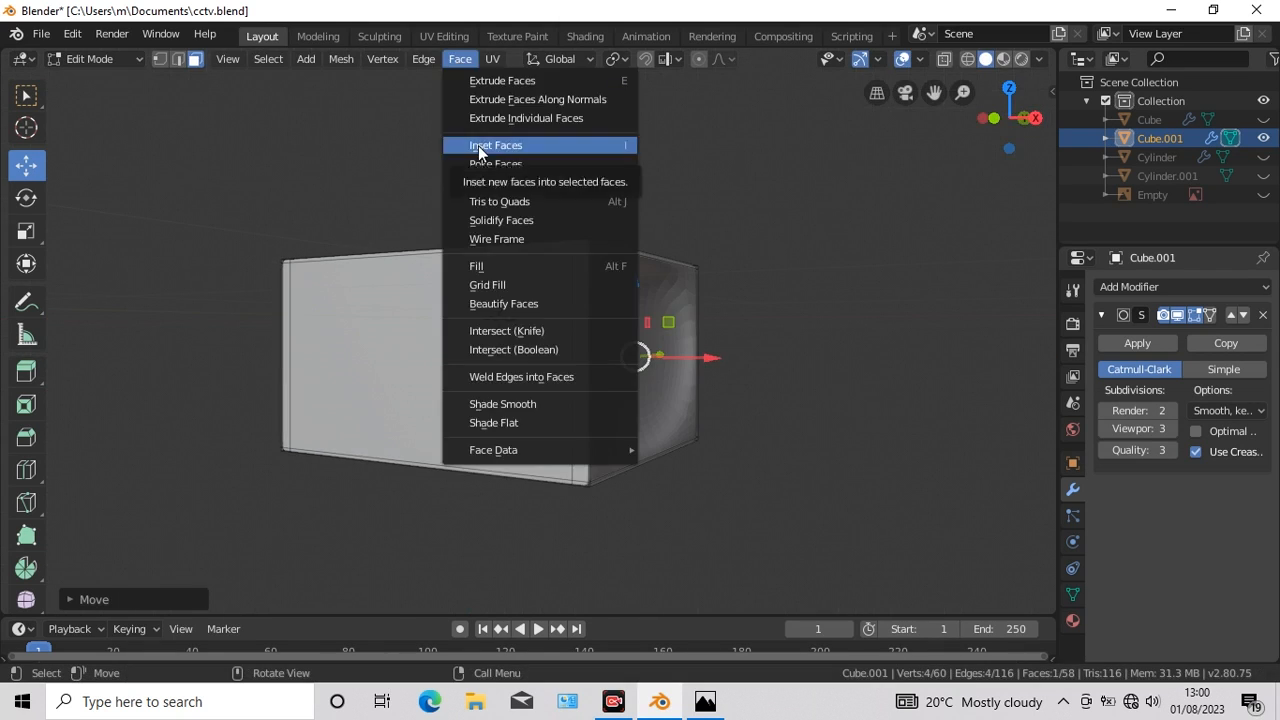
click(478, 145)
drag(718, 358, 560, 360)
drag(526, 356, 443, 363)
key(KP_3)
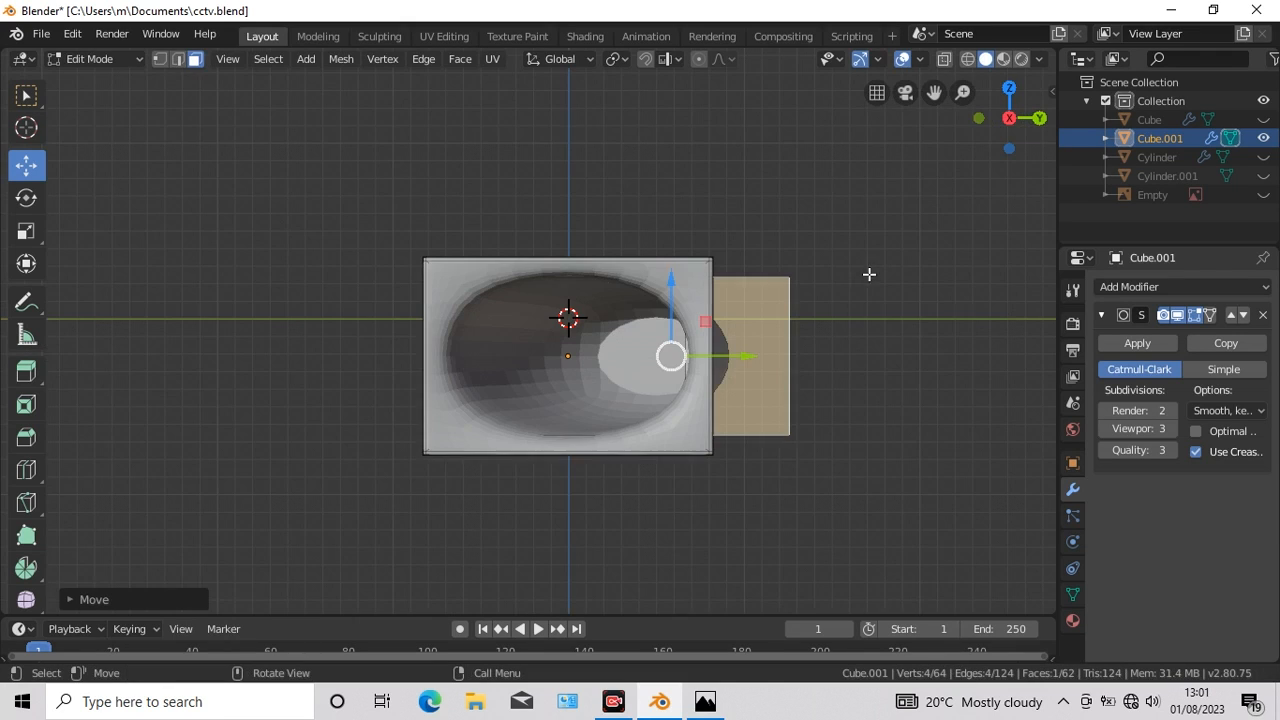
key(KP_8)
key(KP_8)
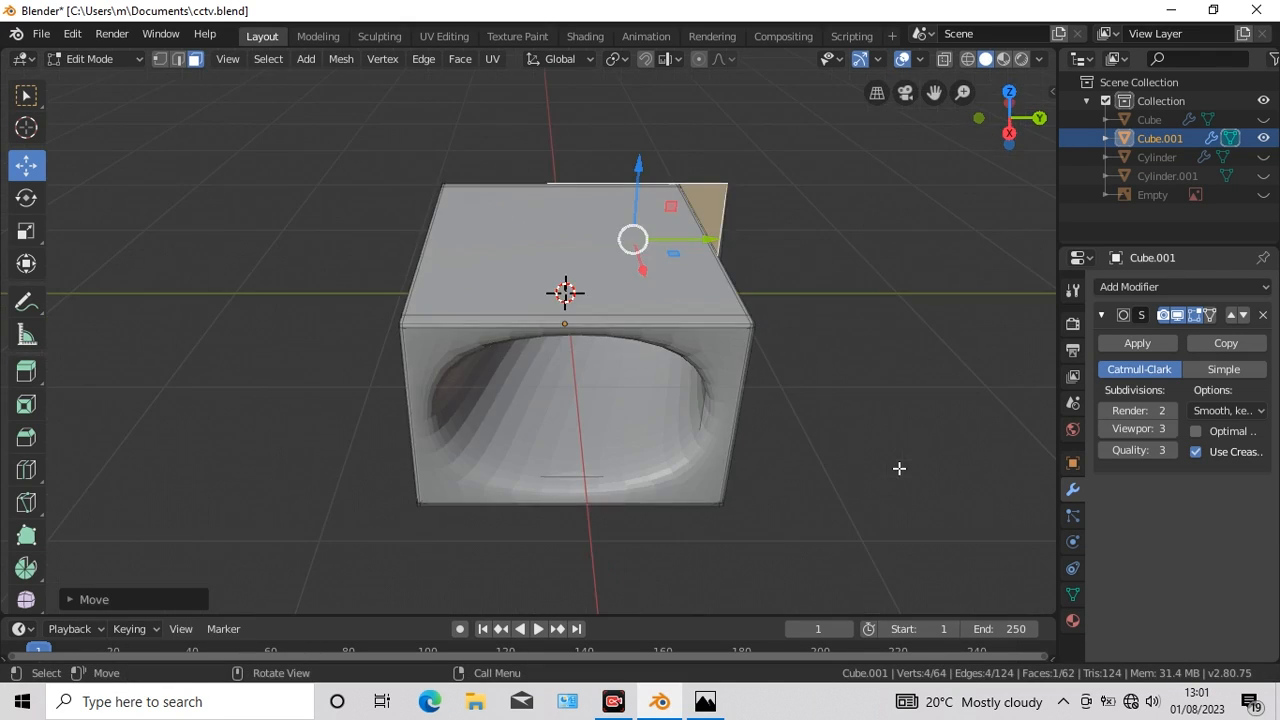
Step: Add supporting loop cuts along the recess walls to square off the hollow
key(KP_3)
click(26, 470)
drag(700, 354, 700, 430)
drag(639, 296, 446, 287)
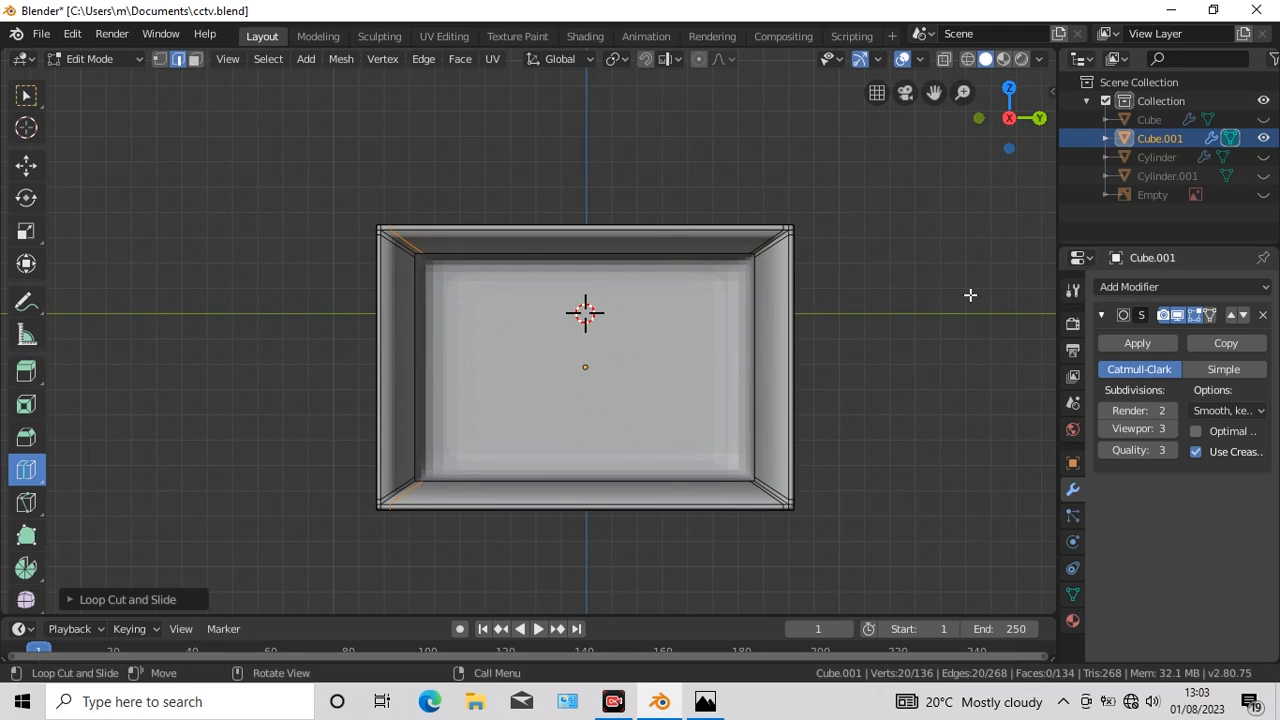
Step: Add a loop cut around the block near its open front end
middle_drag(893, 391, 986, 320)
key(KP_1)
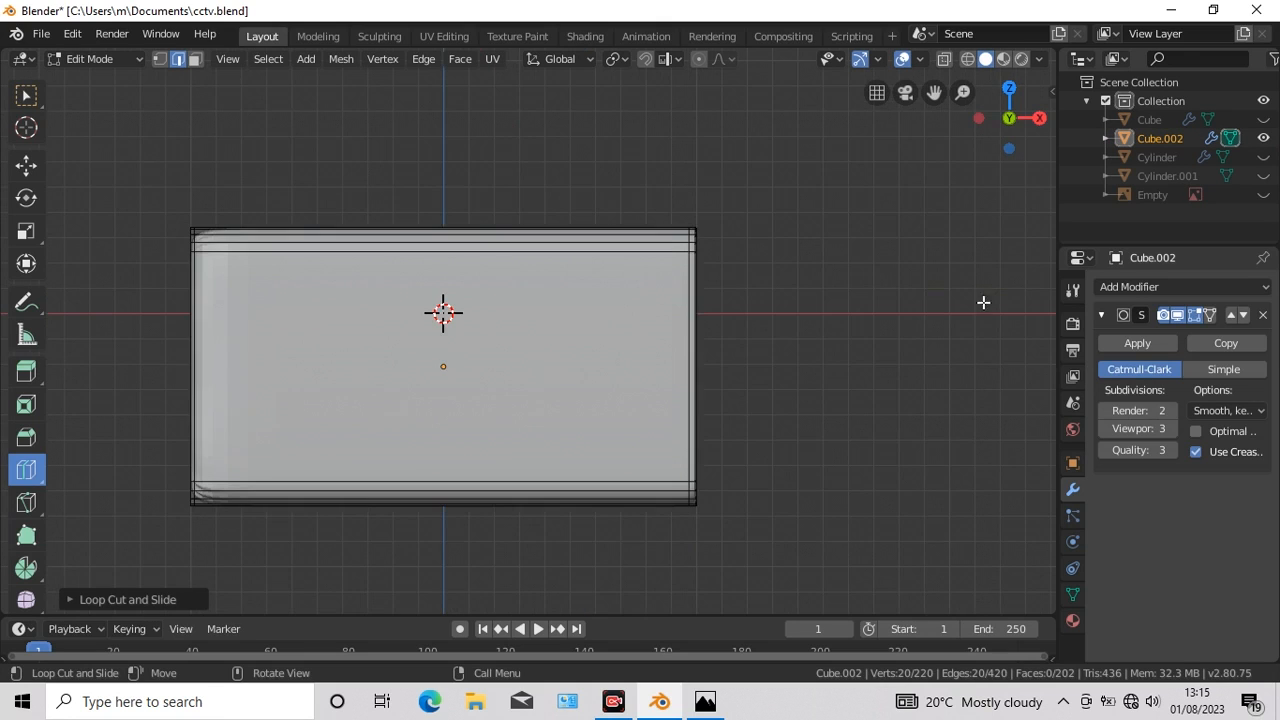
drag(449, 491, 659, 491)
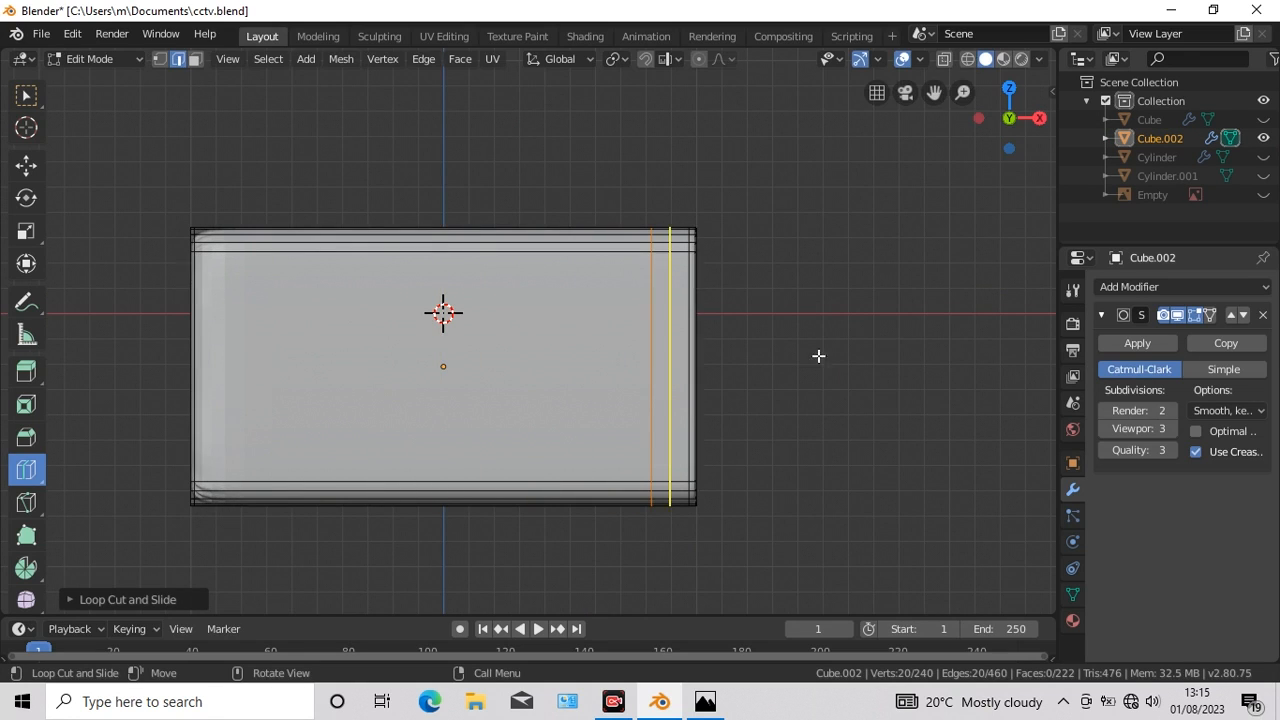
key(KP_3)
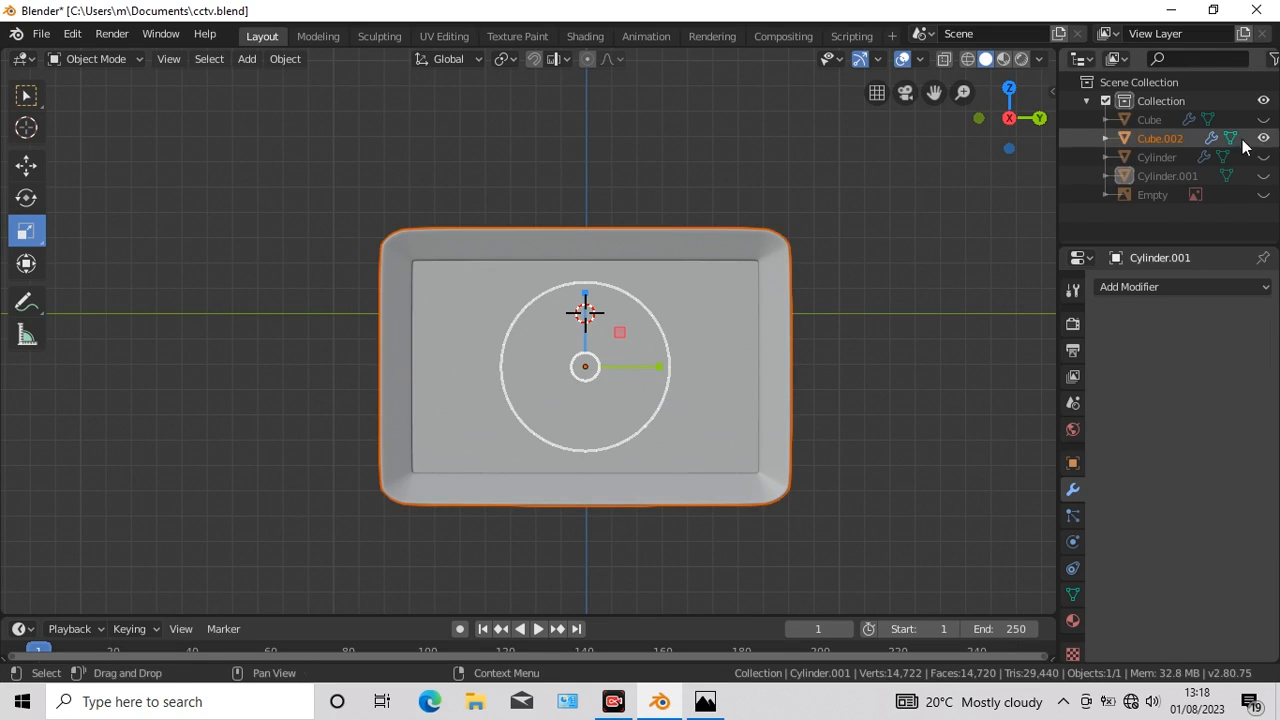
Step: Show the cylinder together with the hollow block and scale up the cylinder's central inset face
click(1263, 138)
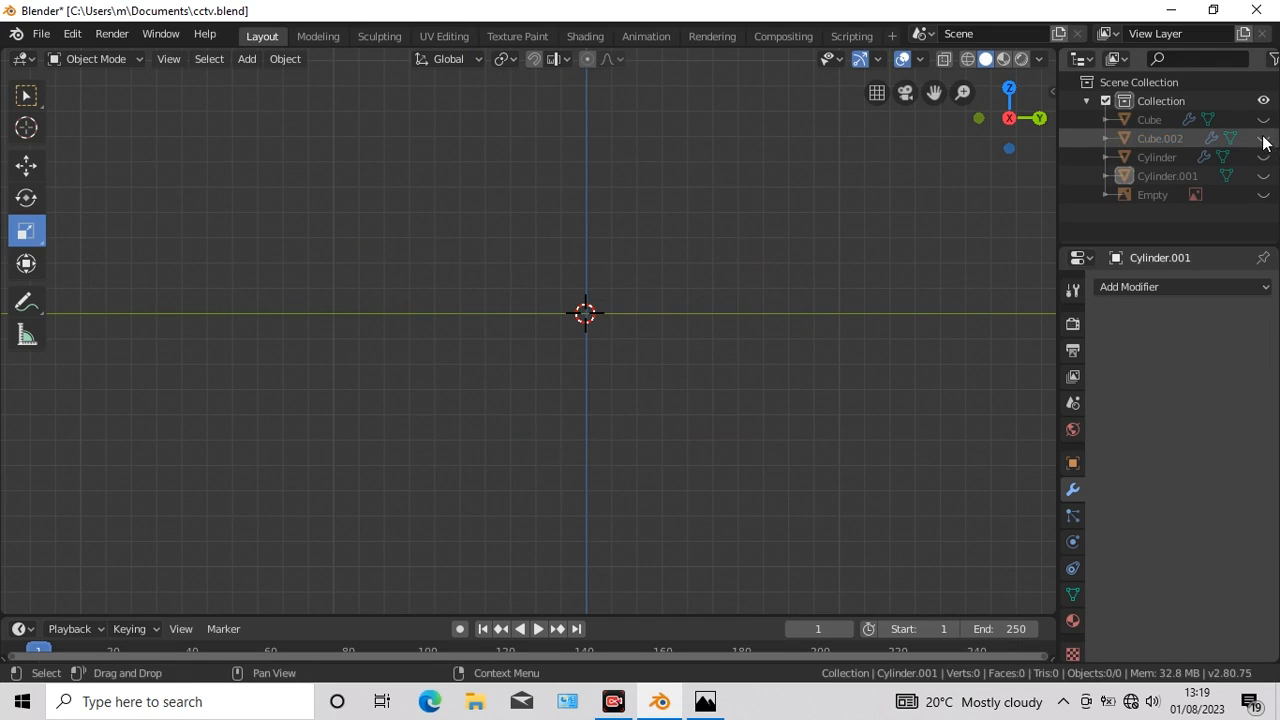
drag(1263, 138, 1264, 160)
click(1263, 157)
key(a)
key(Tab)
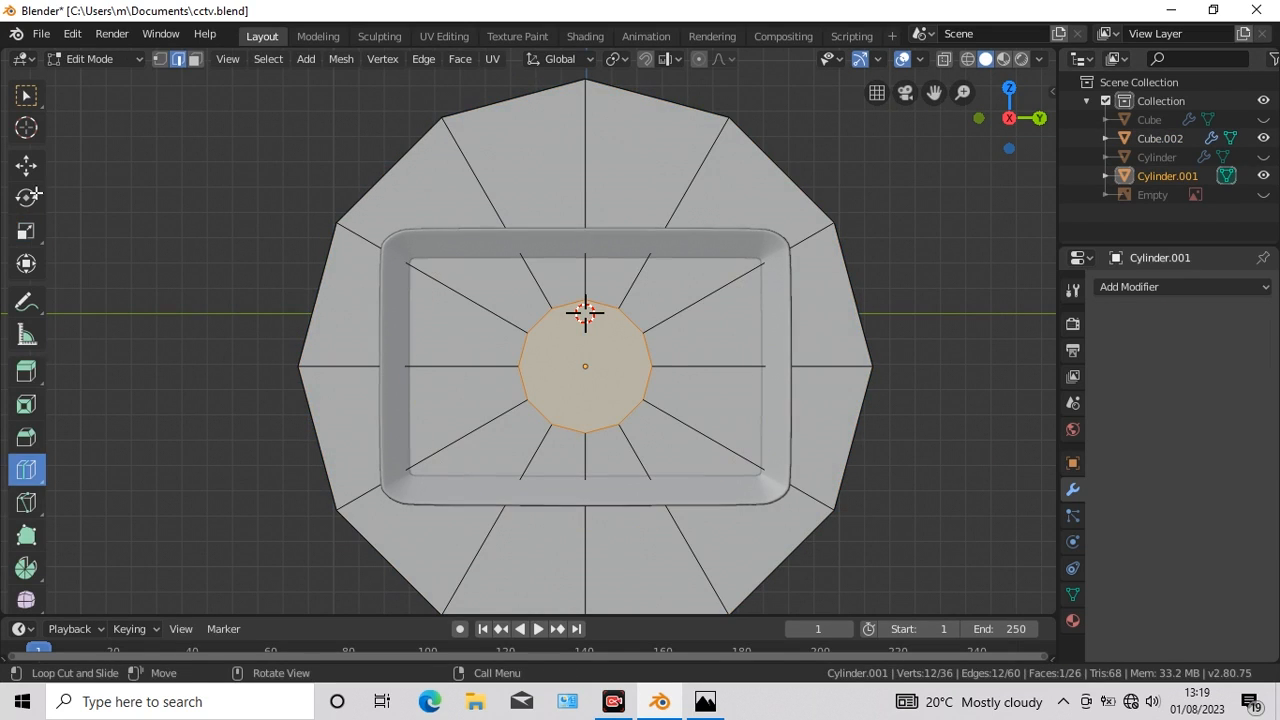
key(s)
click(749, 380)
Step: Cut a ring midway across the cylinder's front and six more rings between it and the central face
click(26, 470)
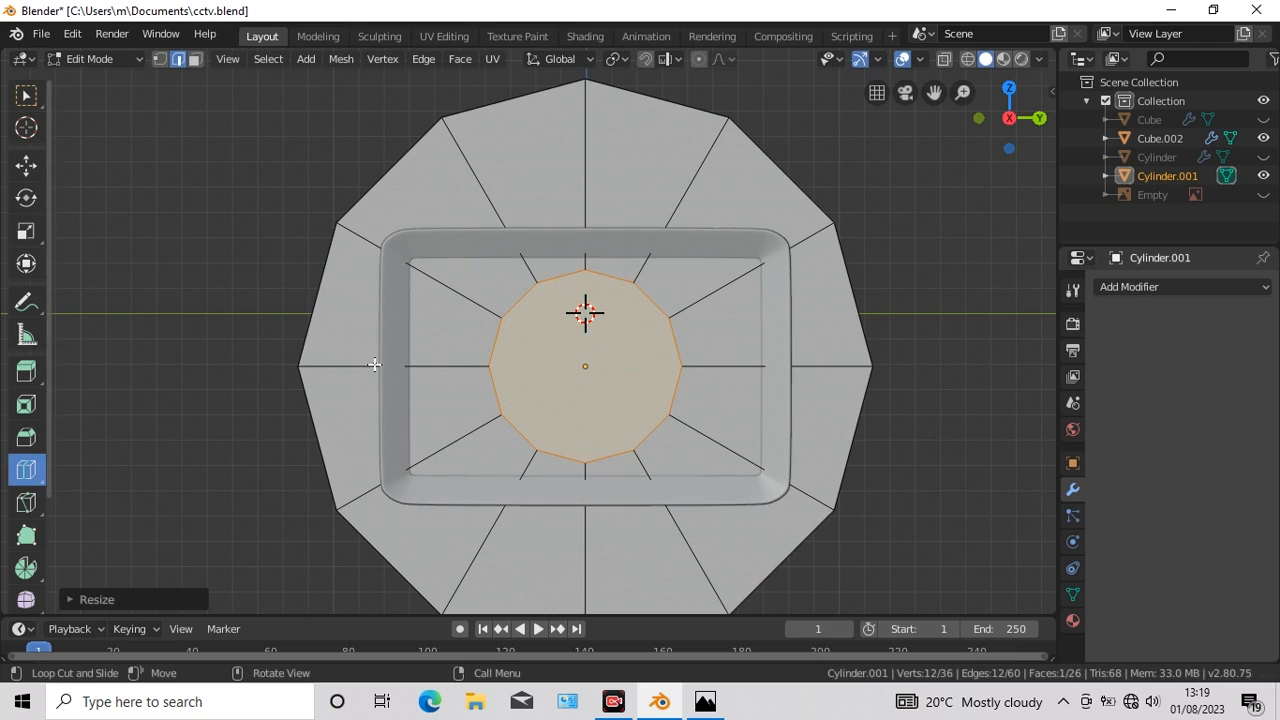
click(494, 345)
click(494, 346)
click(80, 599)
click(305, 450)
click(305, 450)
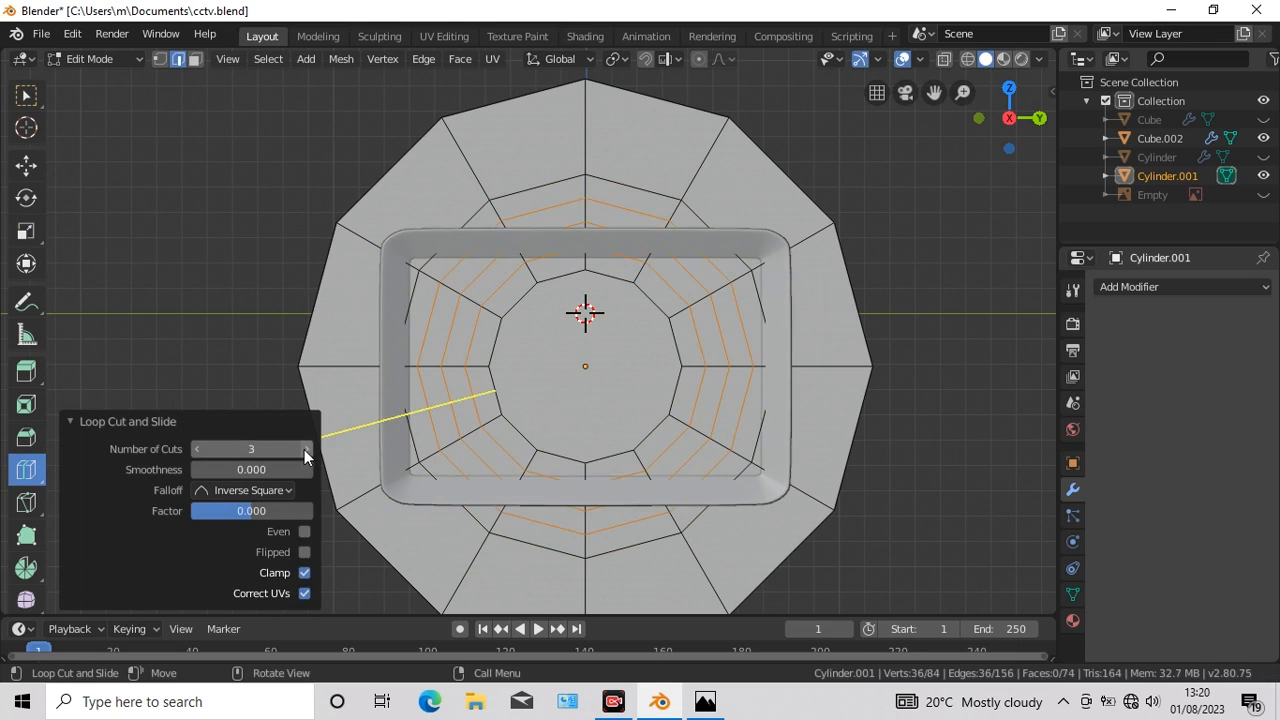
click(305, 450)
click(305, 450)
click(305, 450)
click(172, 421)
Step: Hide the hollow block and turn three alternating face rings on the cylinder's front into inset concentric ridges
key(w)
click(1263, 138)
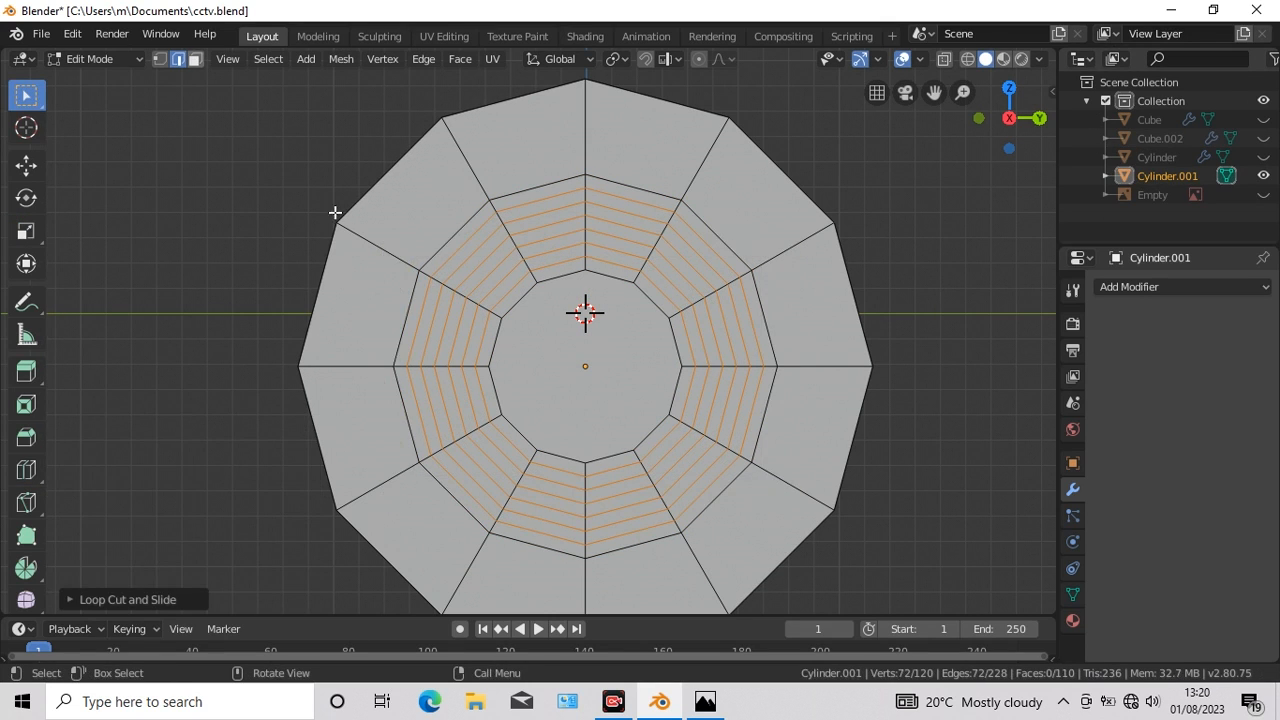
click(195, 59)
click(472, 356)
alt+click(470, 368)
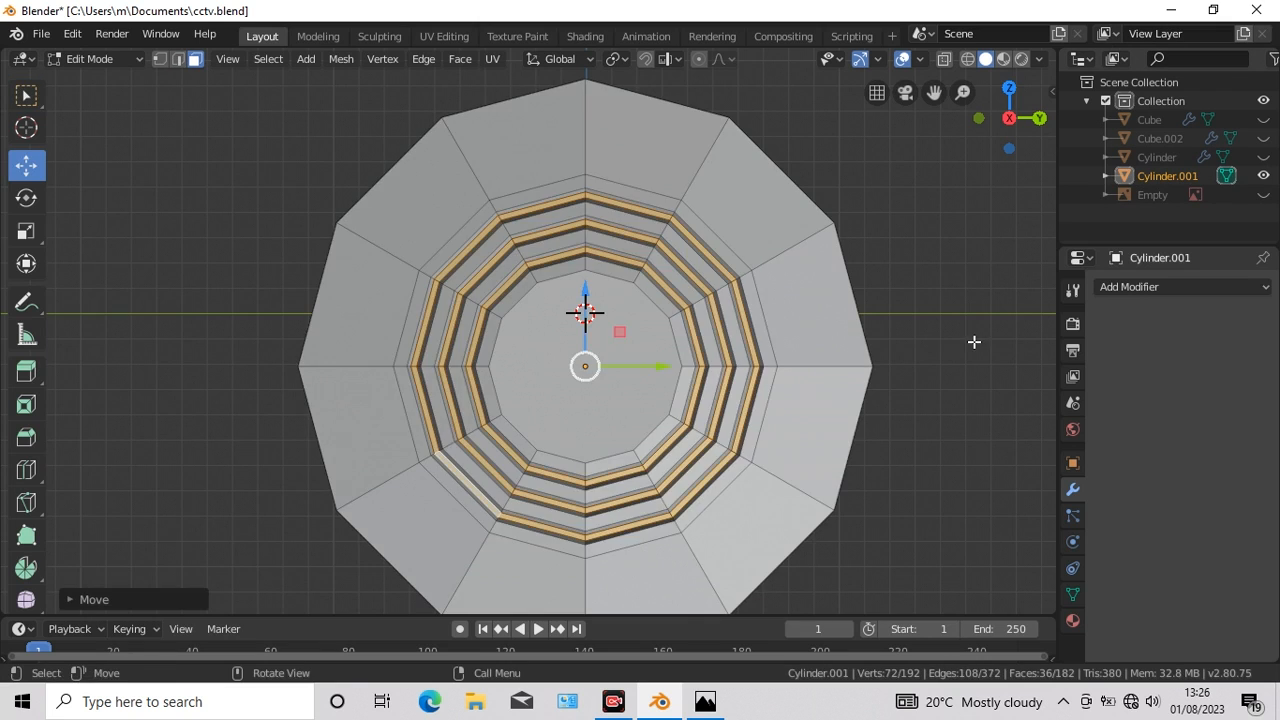
key(KP_6)
key(KP_6)
key(KP_6)
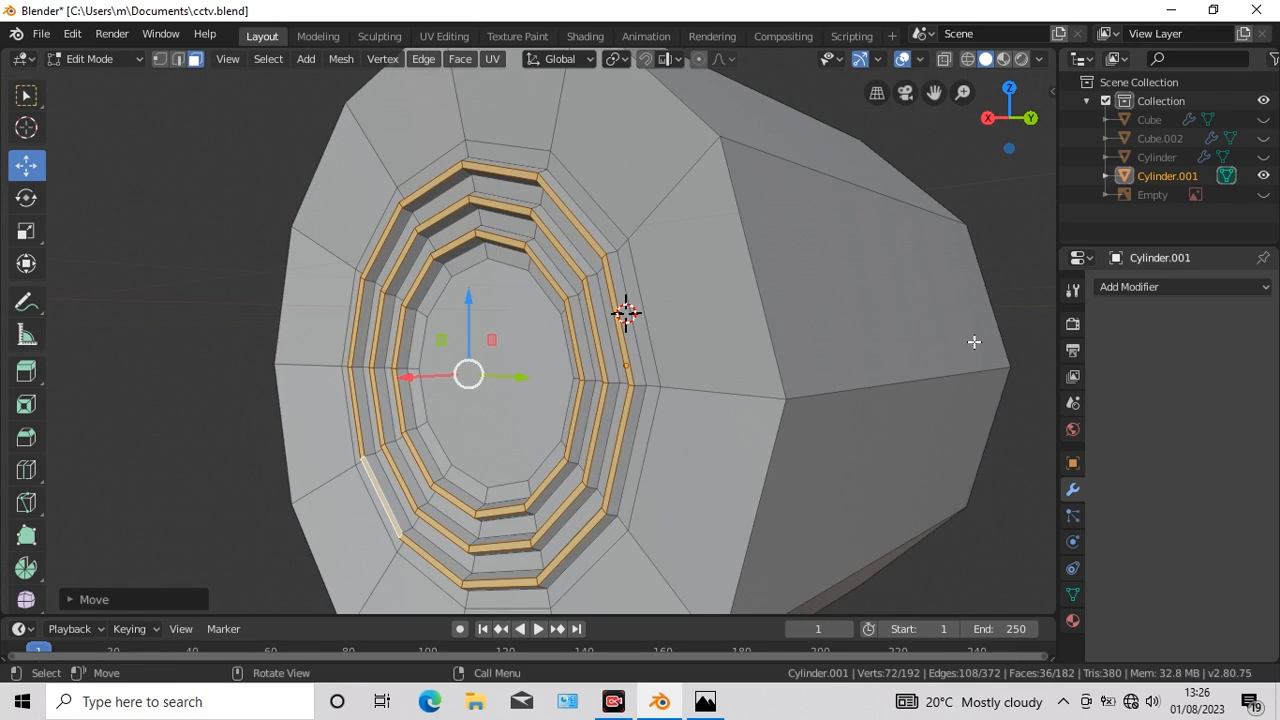
key(KP_3)
Step: Inset the cylinder's central front face twice, by about 0.045 and then about 0.049
key(w)
click(565, 361)
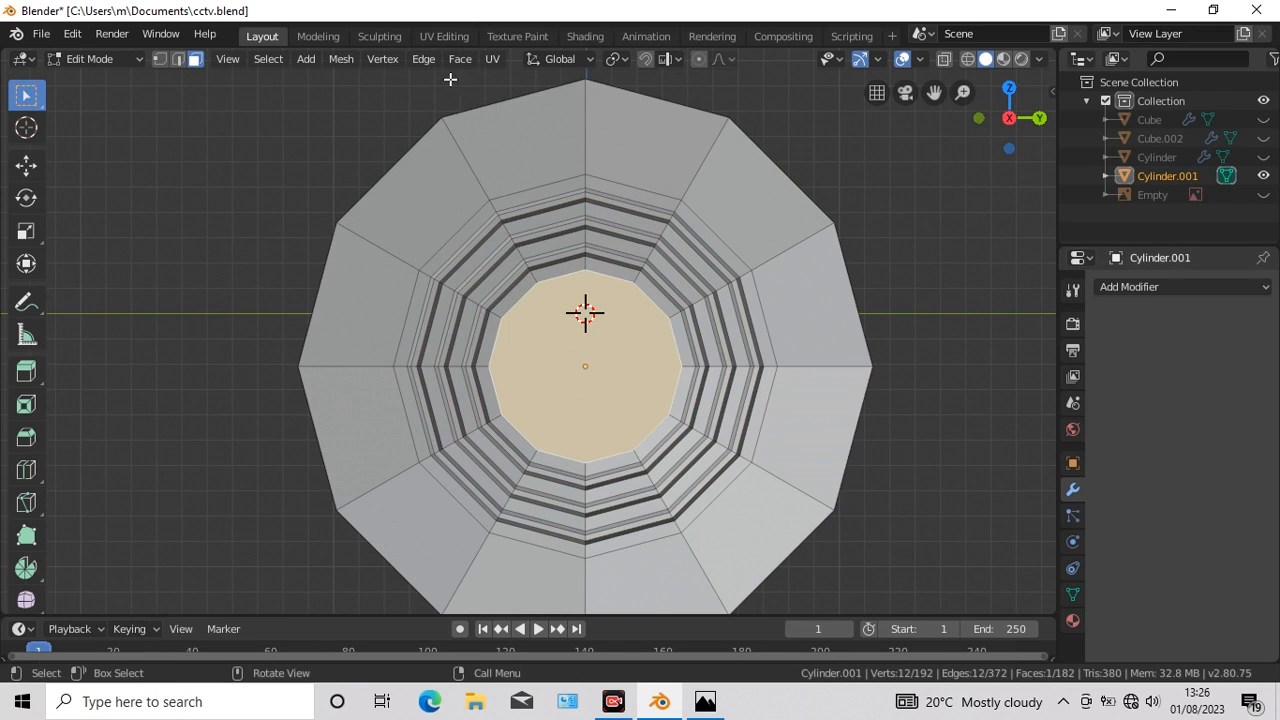
click(461, 58)
click(493, 147)
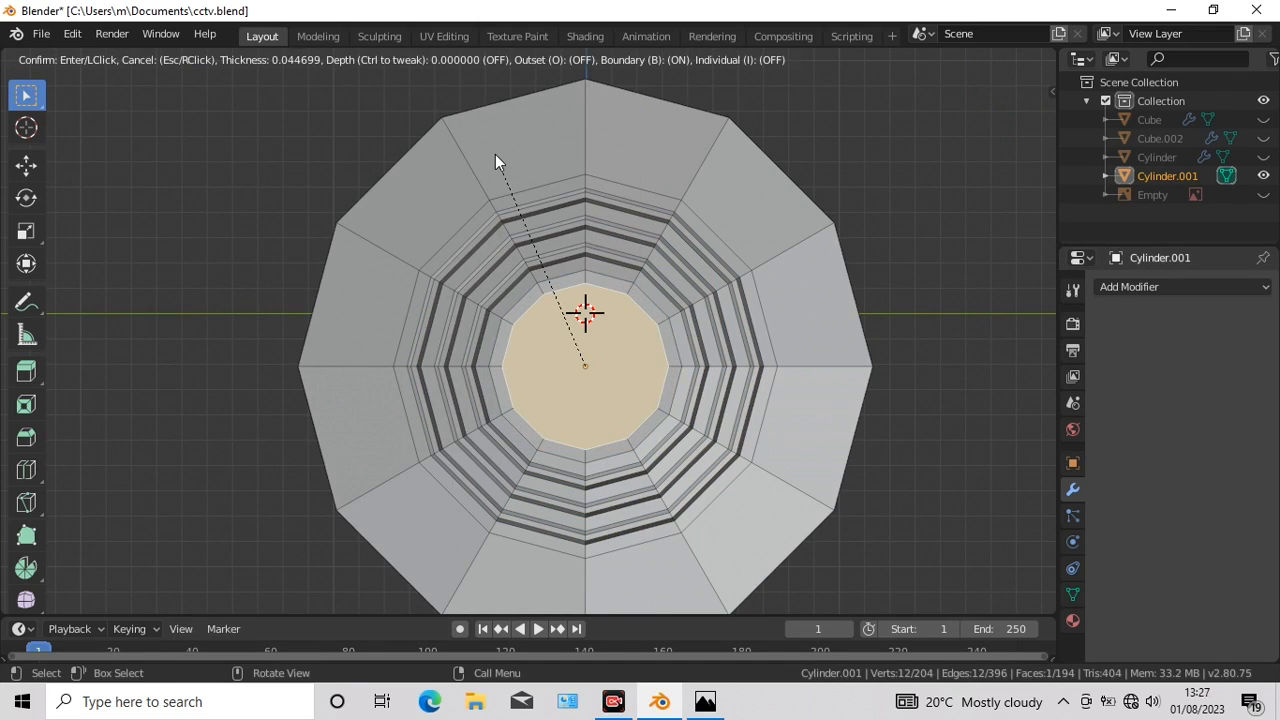
click(495, 154)
click(456, 62)
click(483, 147)
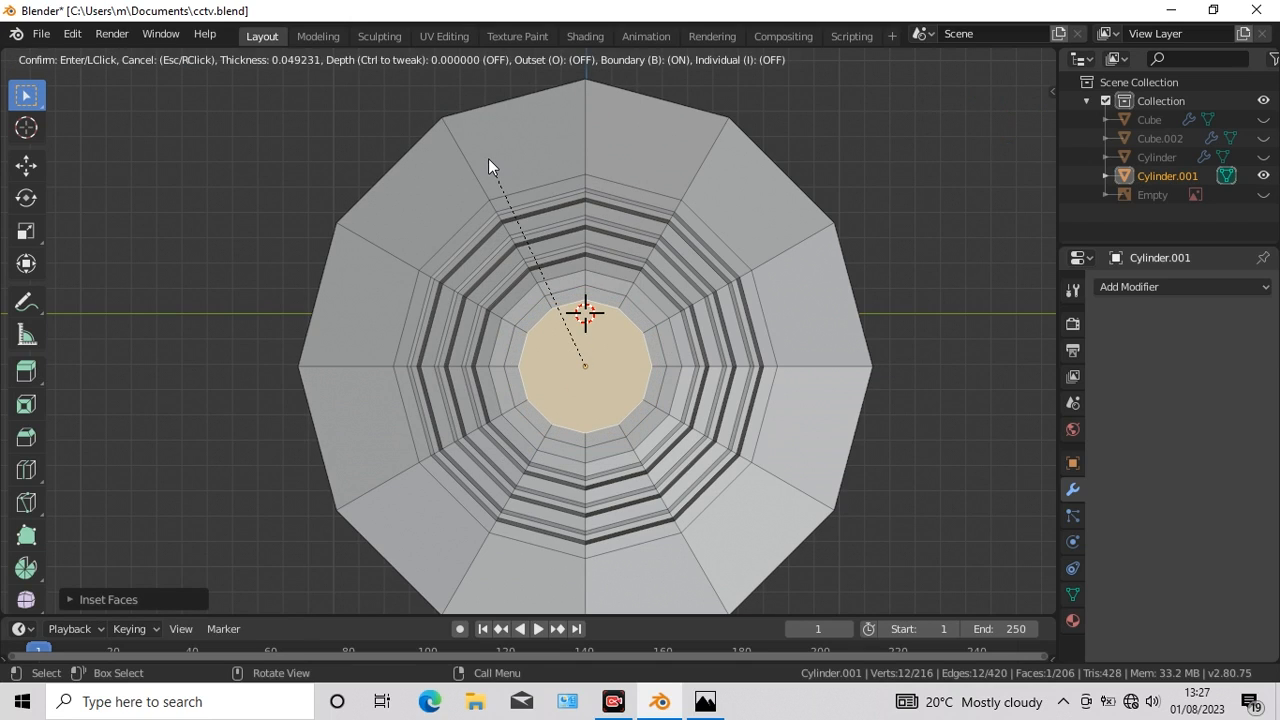
click(488, 158)
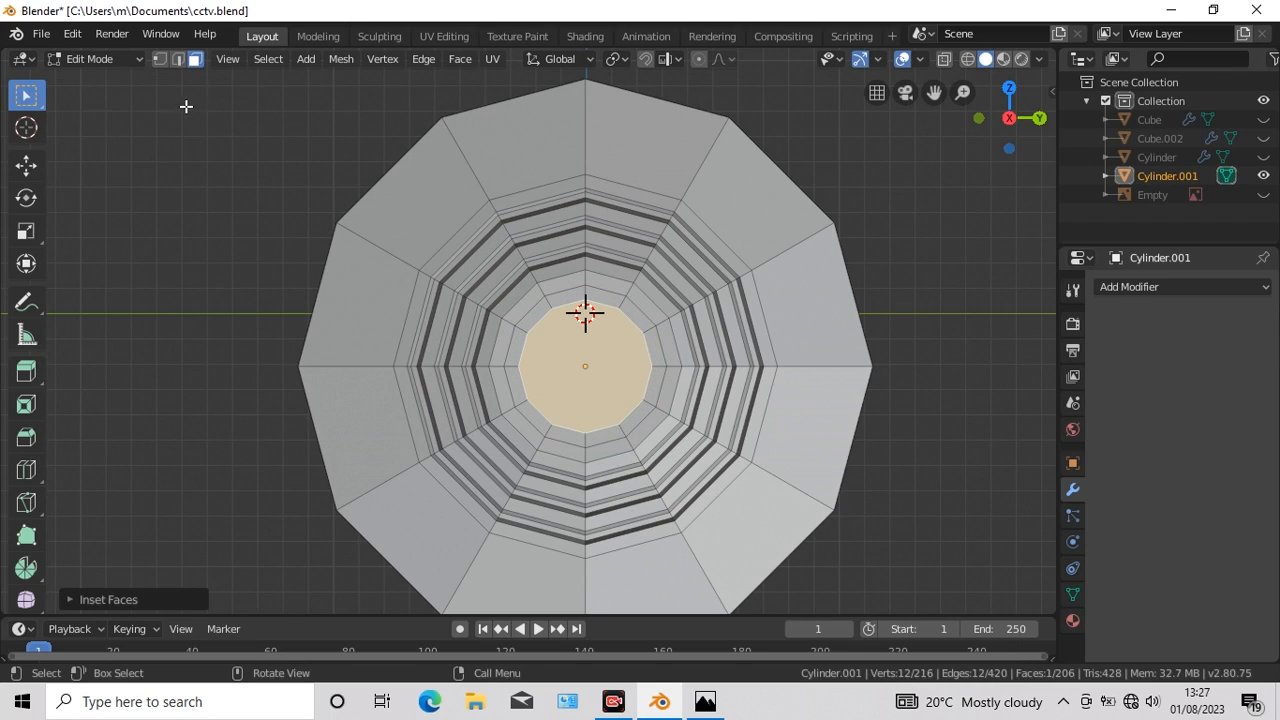
Step: Inset the two face rings around the central disc together and move them slightly outward along X
click(521, 307)
alt+click(549, 303)
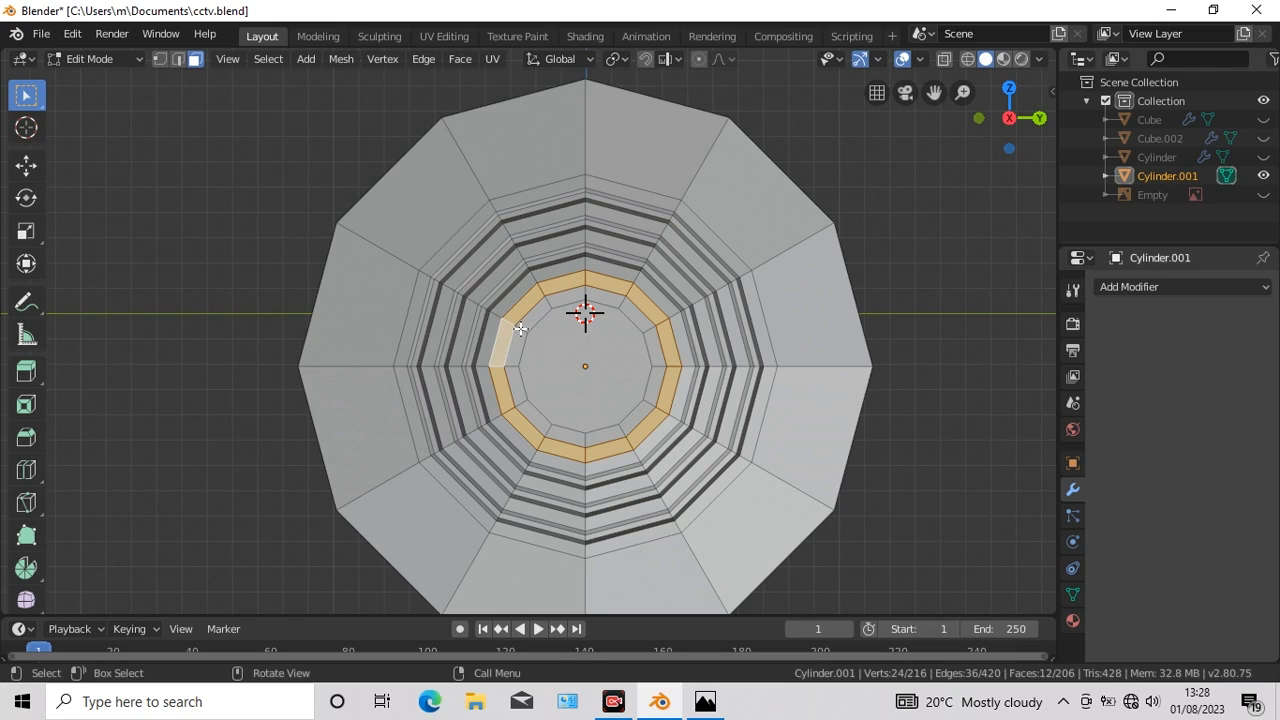
ctrl+click(512, 385)
click(460, 58)
click(475, 140)
click(960, 421)
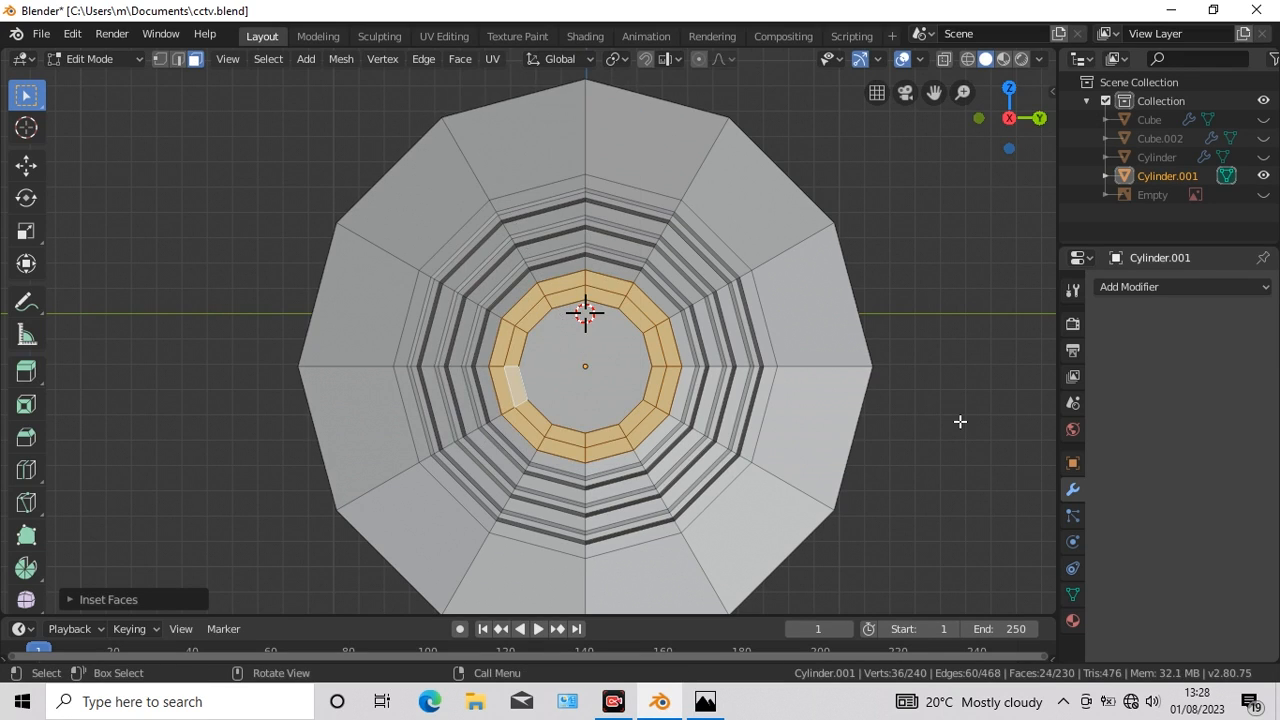
middle_drag(910, 421, 1050, 420)
click(26, 165)
drag(724, 367, 739, 369)
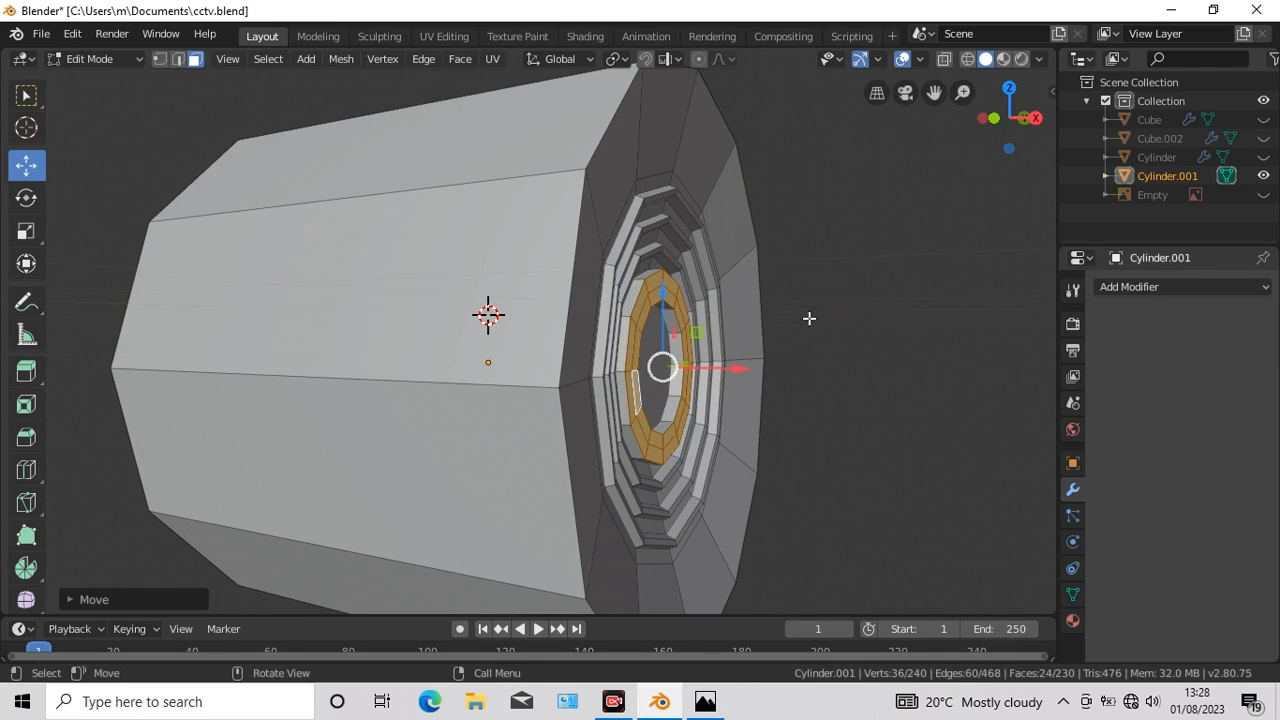
Step: Inset one face ring of the raised band around the central disc and move it a little further out along X
click(26, 95)
click(652, 283)
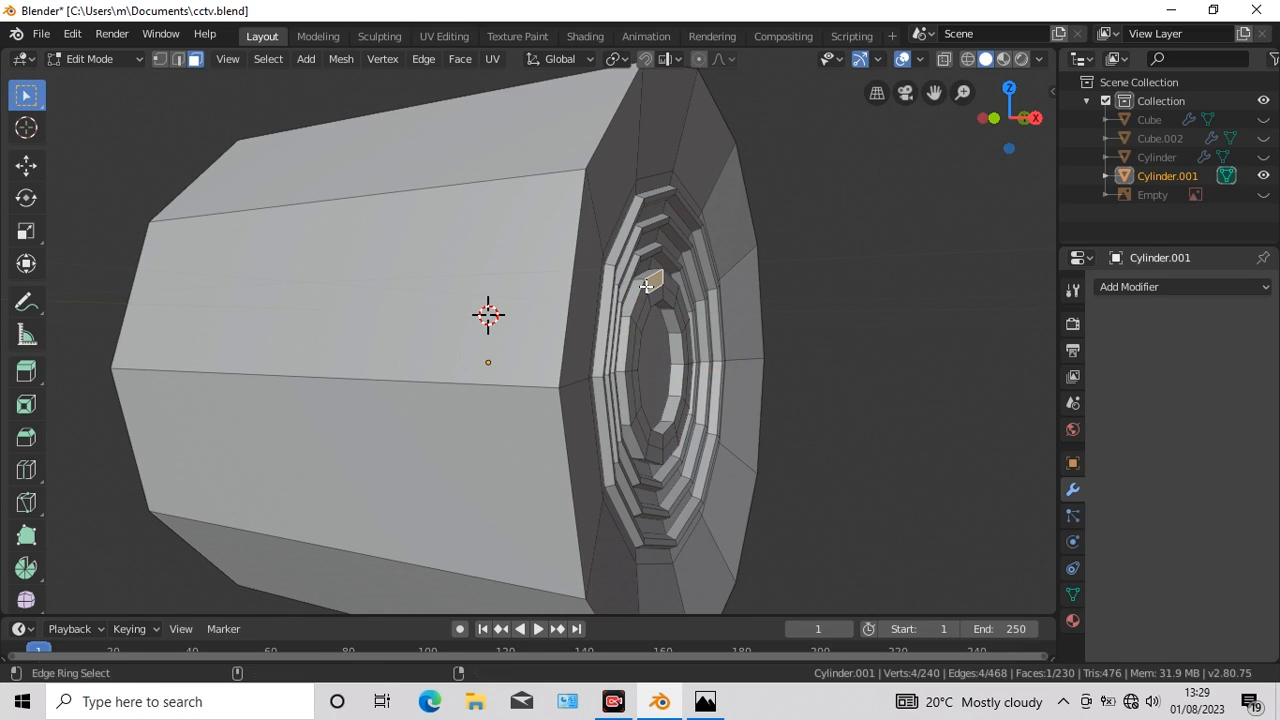
ctrl+alt+click(649, 285)
click(460, 58)
click(475, 143)
click(188, 200)
click(26, 165)
drag(719, 368, 725, 369)
Step: Inset the central disc by about 0.056 and move it forward along X to form a bulging lens
click(26, 95)
click(654, 365)
click(460, 58)
click(485, 143)
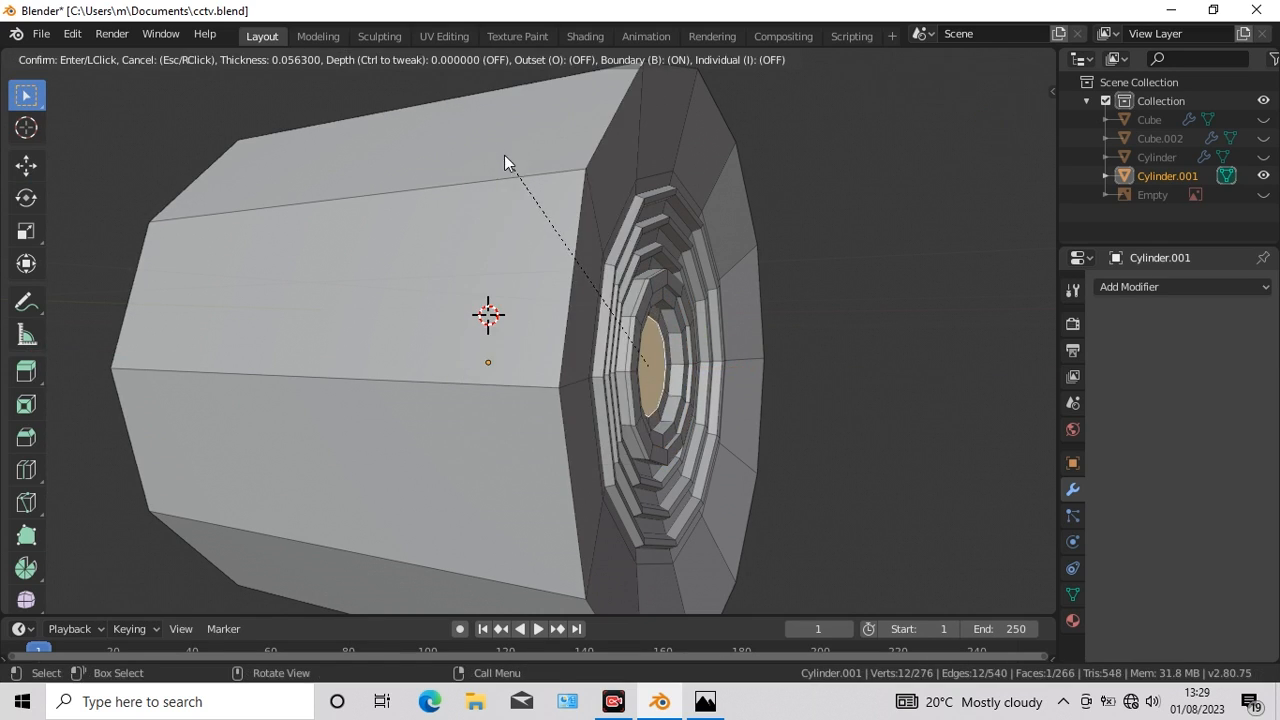
click(336, 190)
click(26, 165)
drag(724, 369, 744, 369)
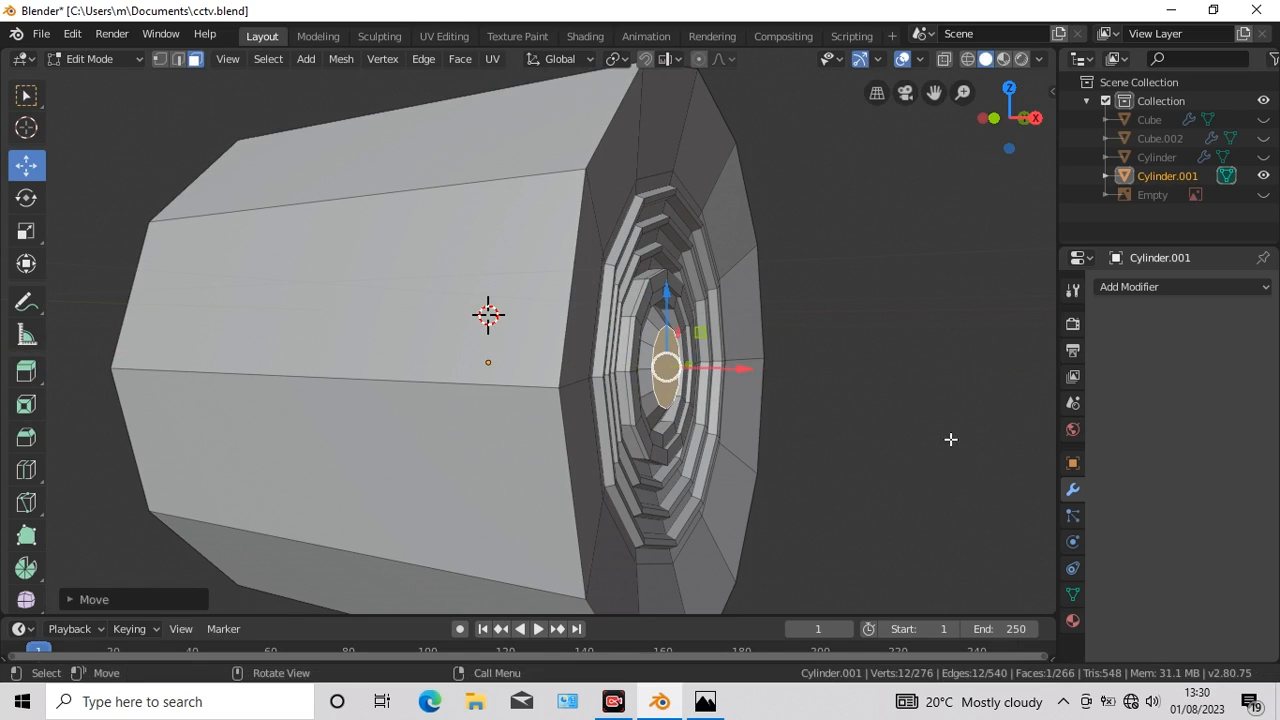
Step: Add a Subdivision Surface modifier to the cylinder with the viewport level at 3
click(1183, 287)
click(900, 600)
click(1167, 428)
click(1167, 428)
Step: Add supporting loop cuts near the cylinder's front rim and around its front rings, and leave Edit Mode
key(KP_1)
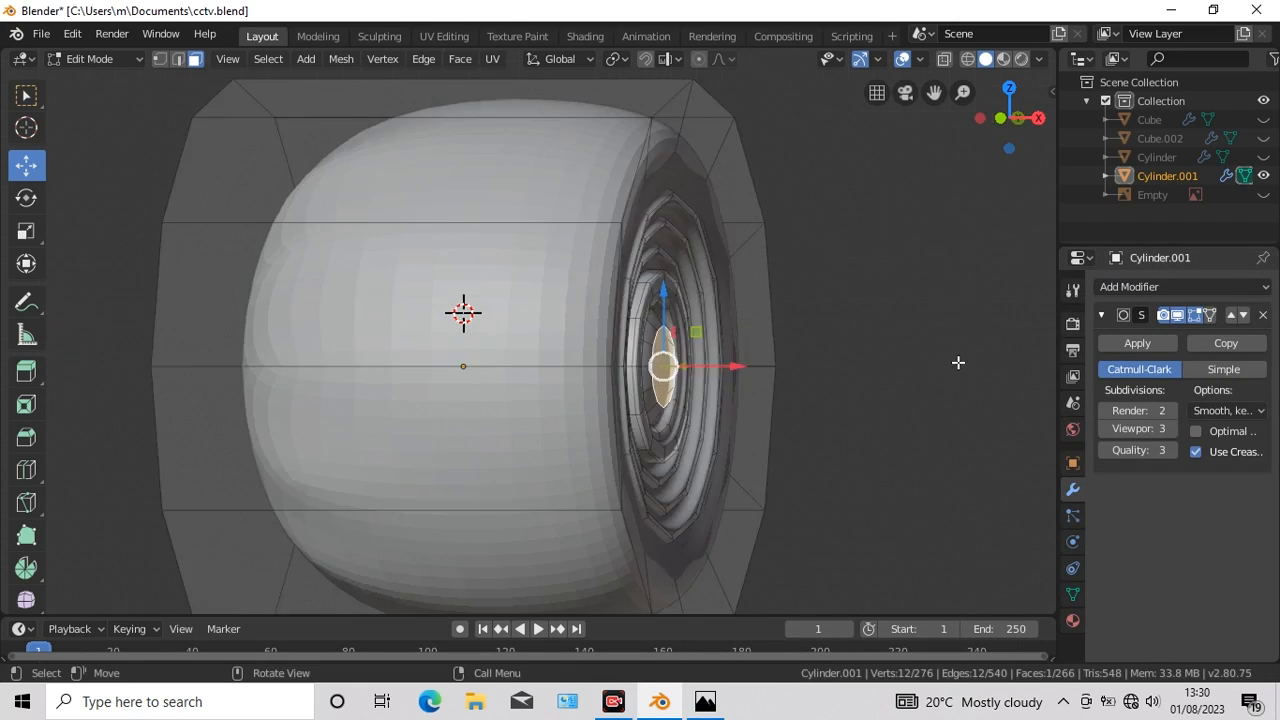
click(26, 469)
drag(443, 366, 666, 385)
key(KP_3)
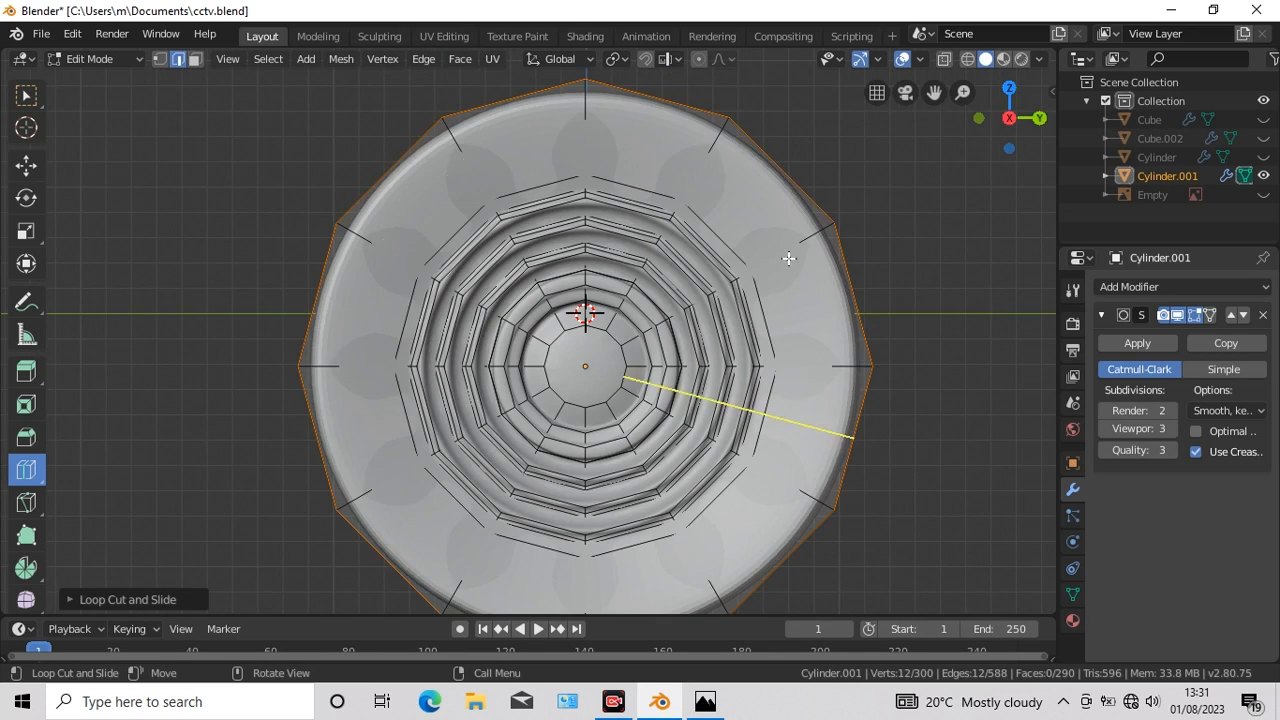
drag(788, 257, 760, 285)
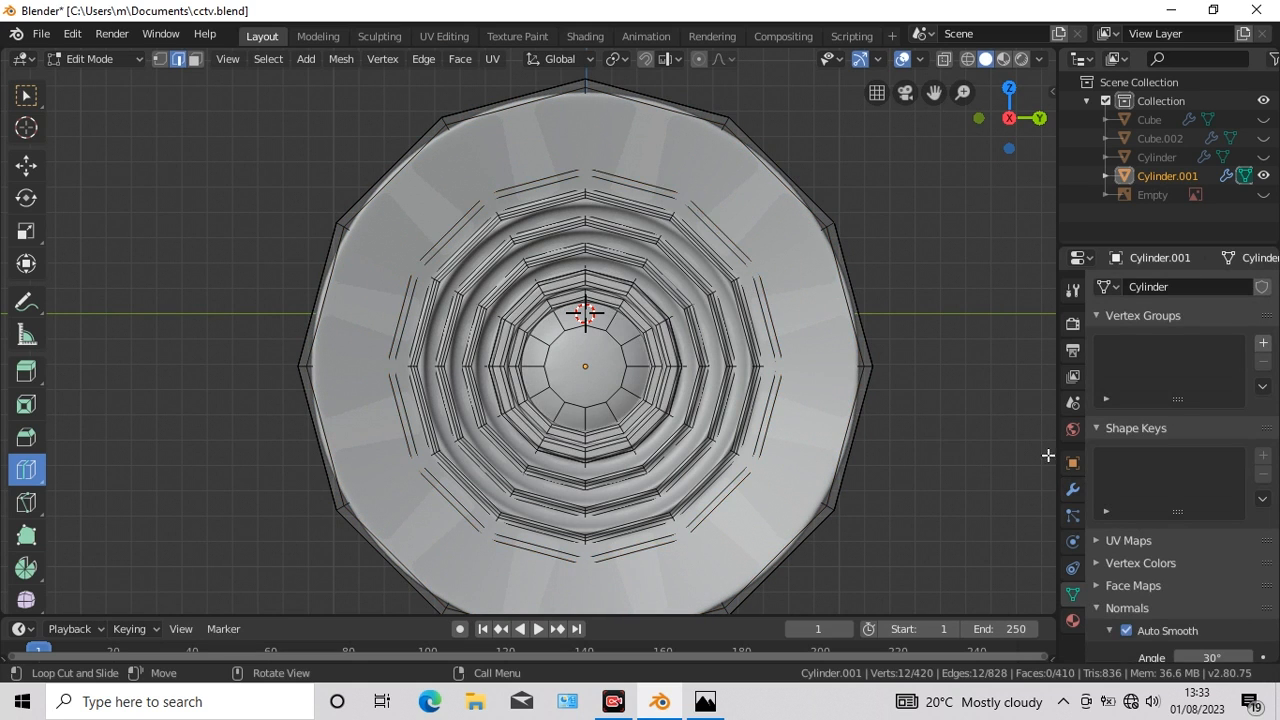
key(Tab)
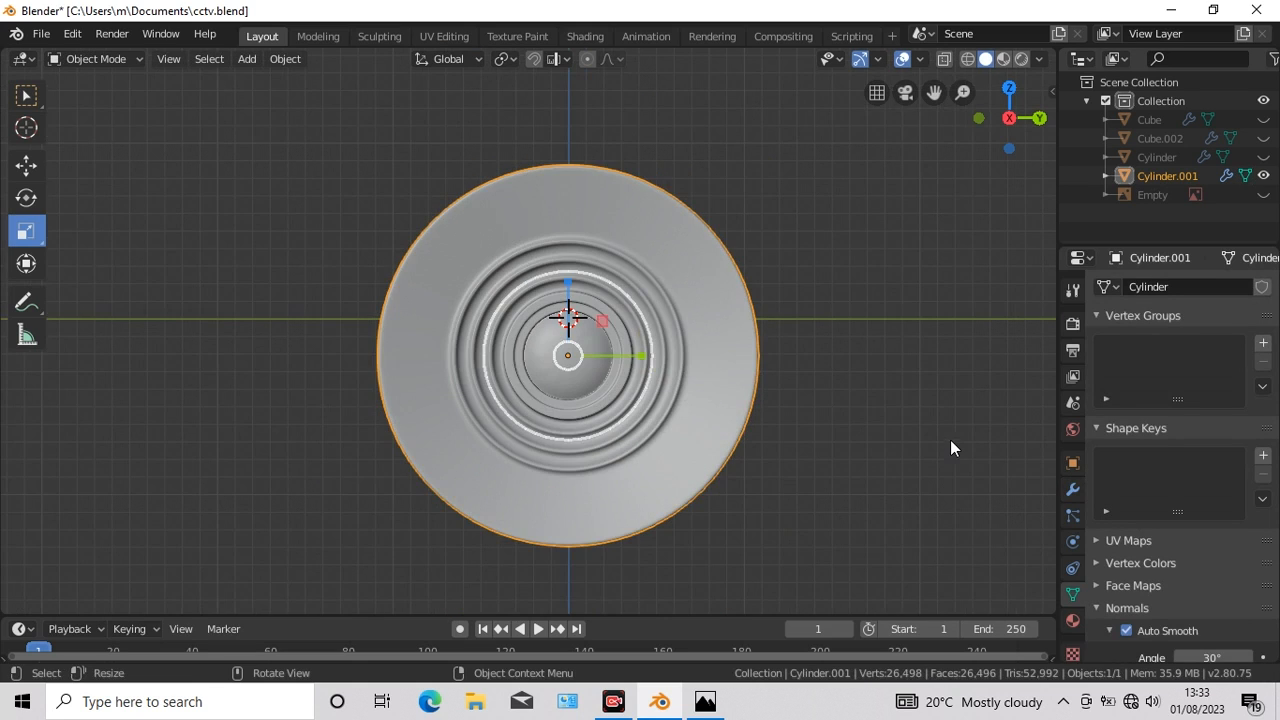
Step: Show the hollow block, convert the cylinder to a plain mesh and cut the block's shape out of it
click(1263, 138)
key(w)
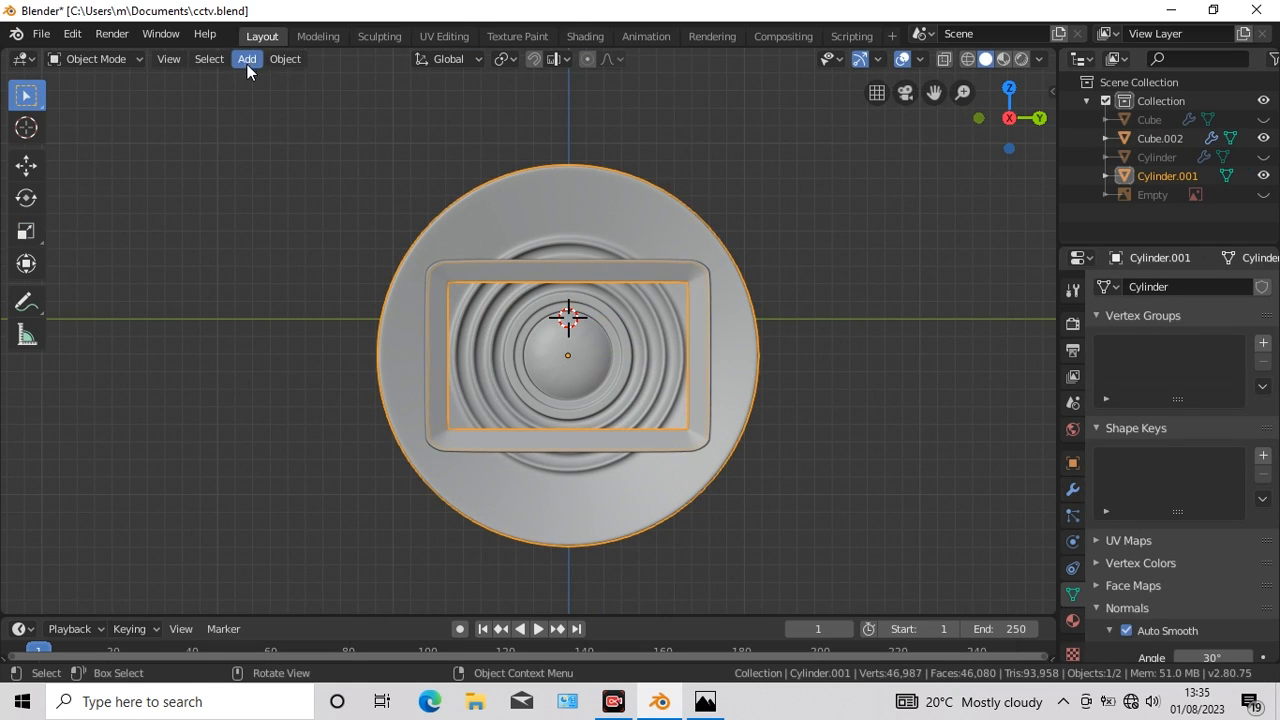
click(285, 58)
mouse_move(335, 643)
click(522, 486)
click(285, 58)
key(Escape)
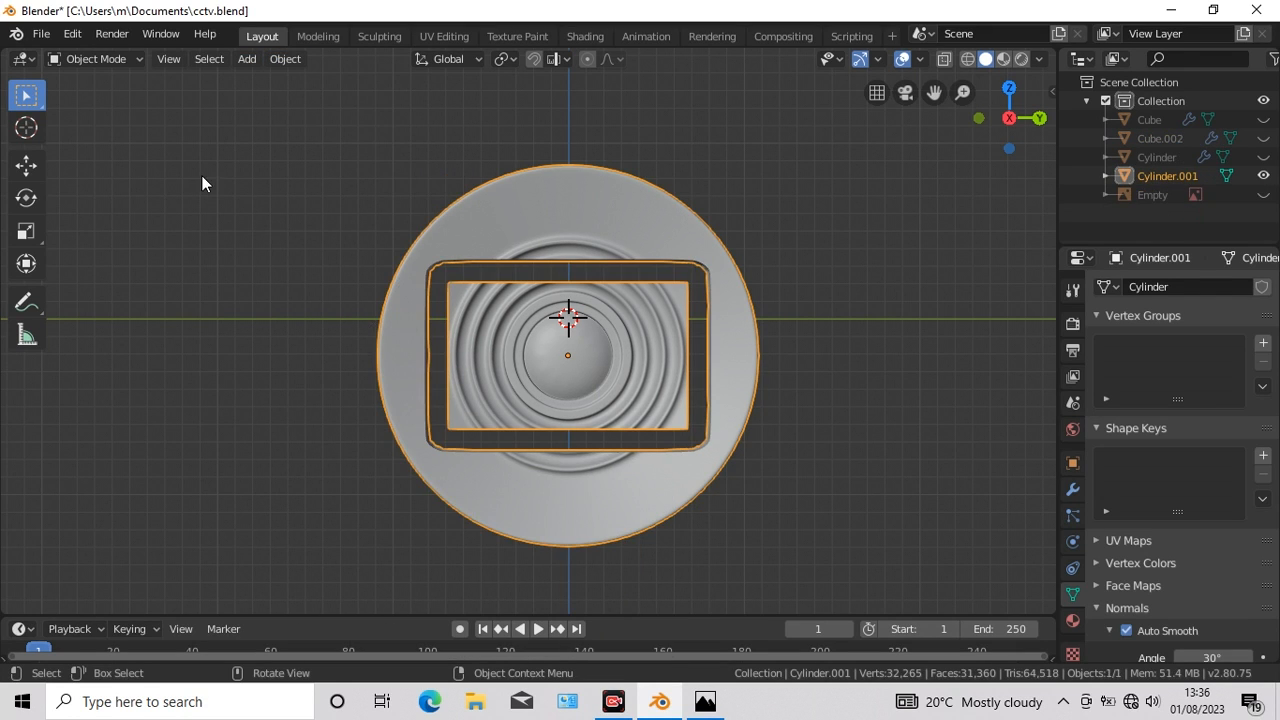
Step: Delete everything of the cut cylinder outside the rectangular lens piece by selecting that piece through the mesh and inverting the selection
key(Tab)
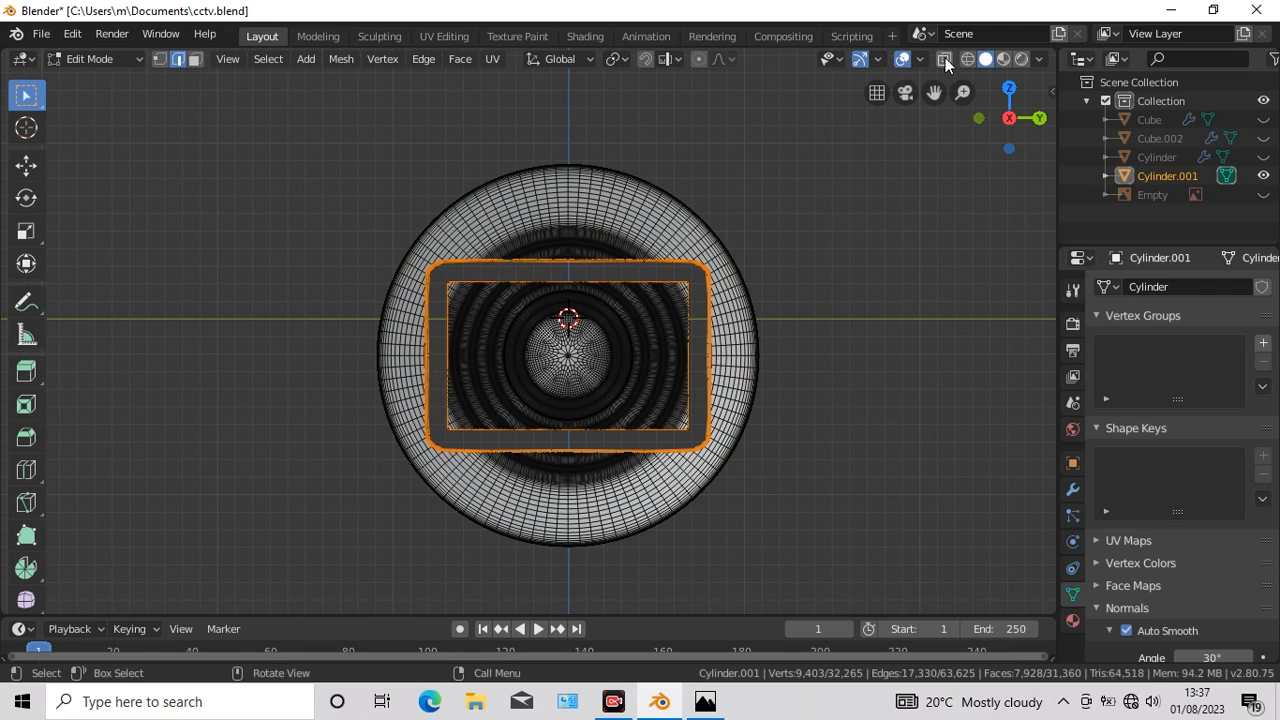
click(945, 63)
drag(440, 275, 700, 440)
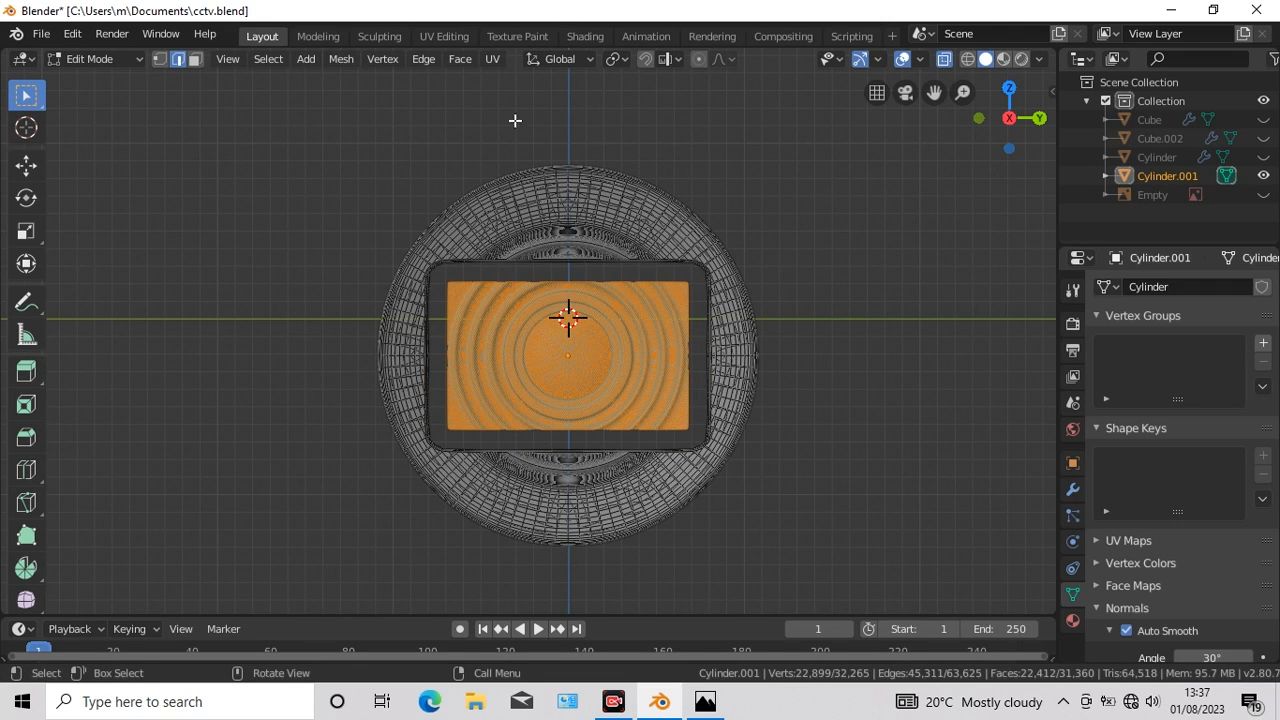
click(263, 60)
click(290, 117)
right_click(470, 605)
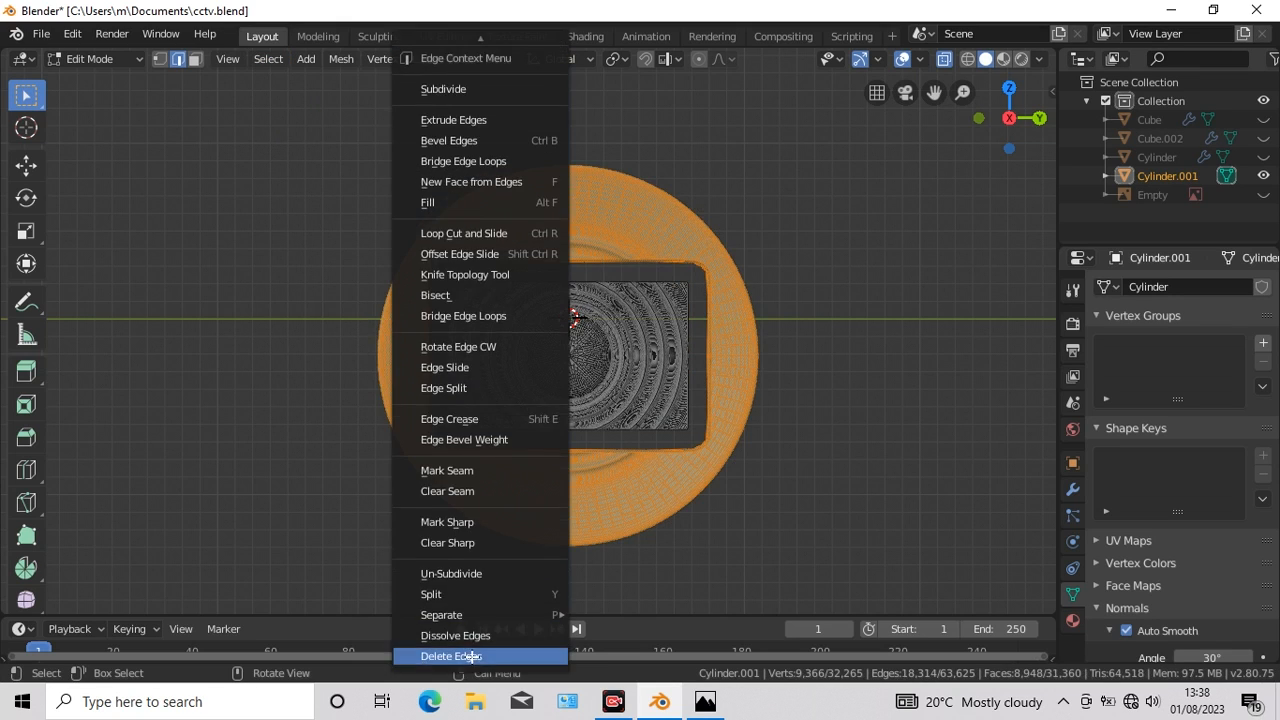
click(471, 657)
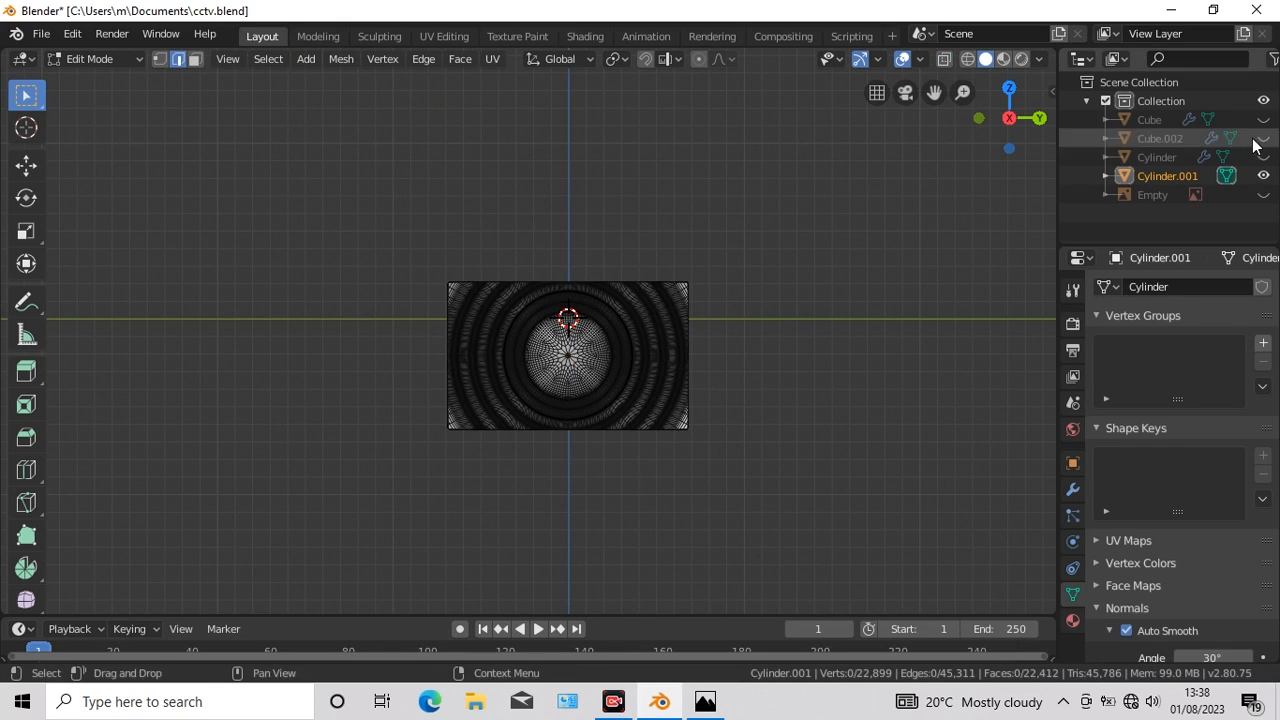
key(Tab)
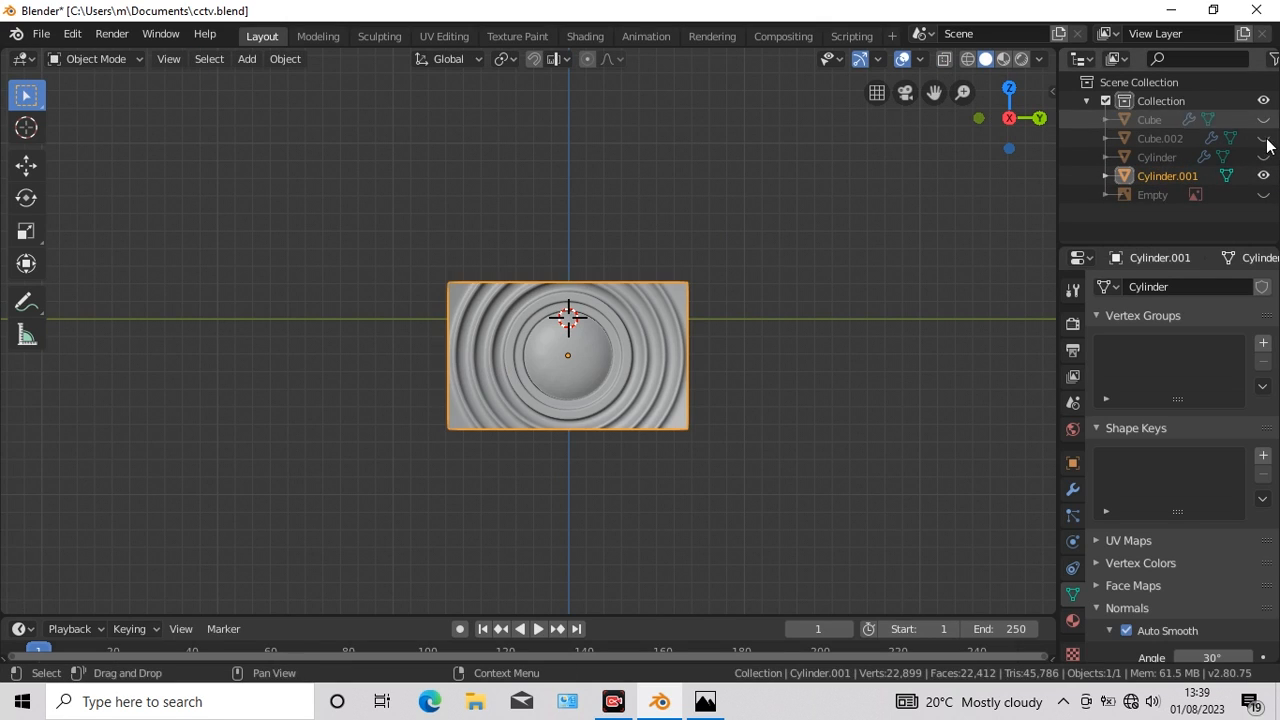
Step: Join the hollow block with the trimmed lens piece and move the unit along X into the ball's front opening
click(1263, 138)
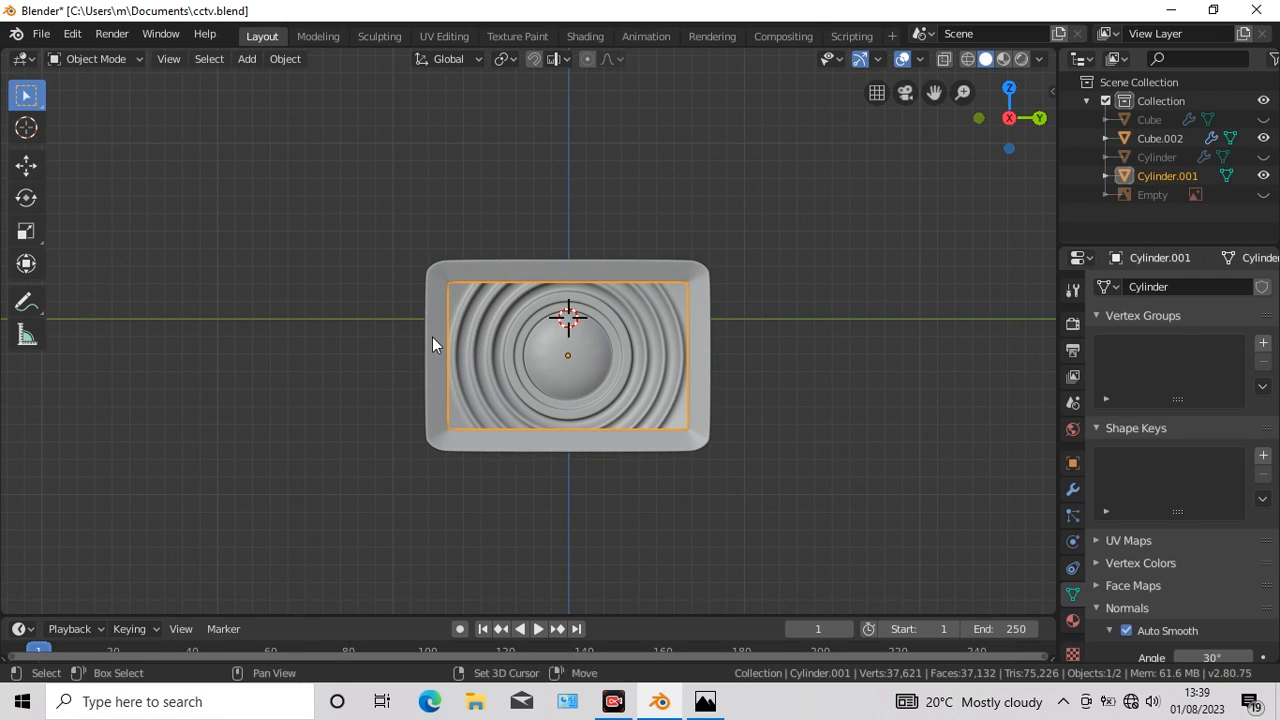
shift+click(432, 339)
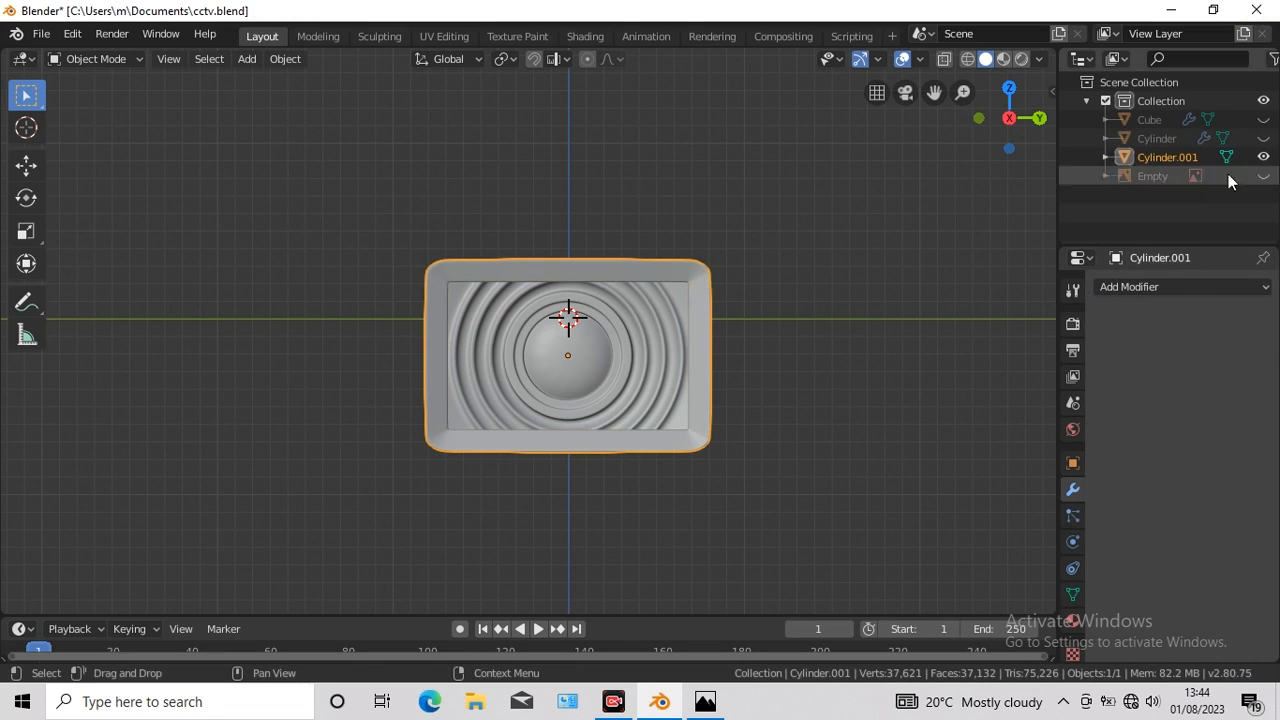
key(KP_1)
click(26, 165)
drag(545, 358, 646, 366)
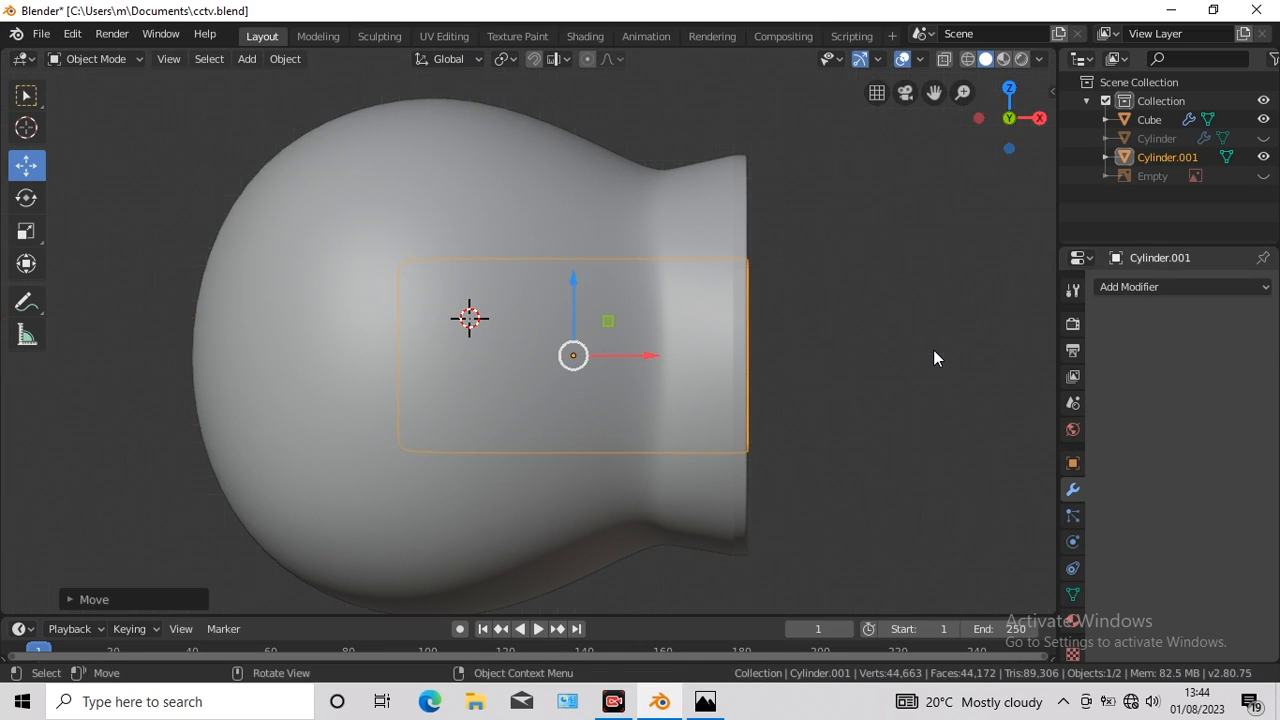
key(KP_3)
key(KP_1)
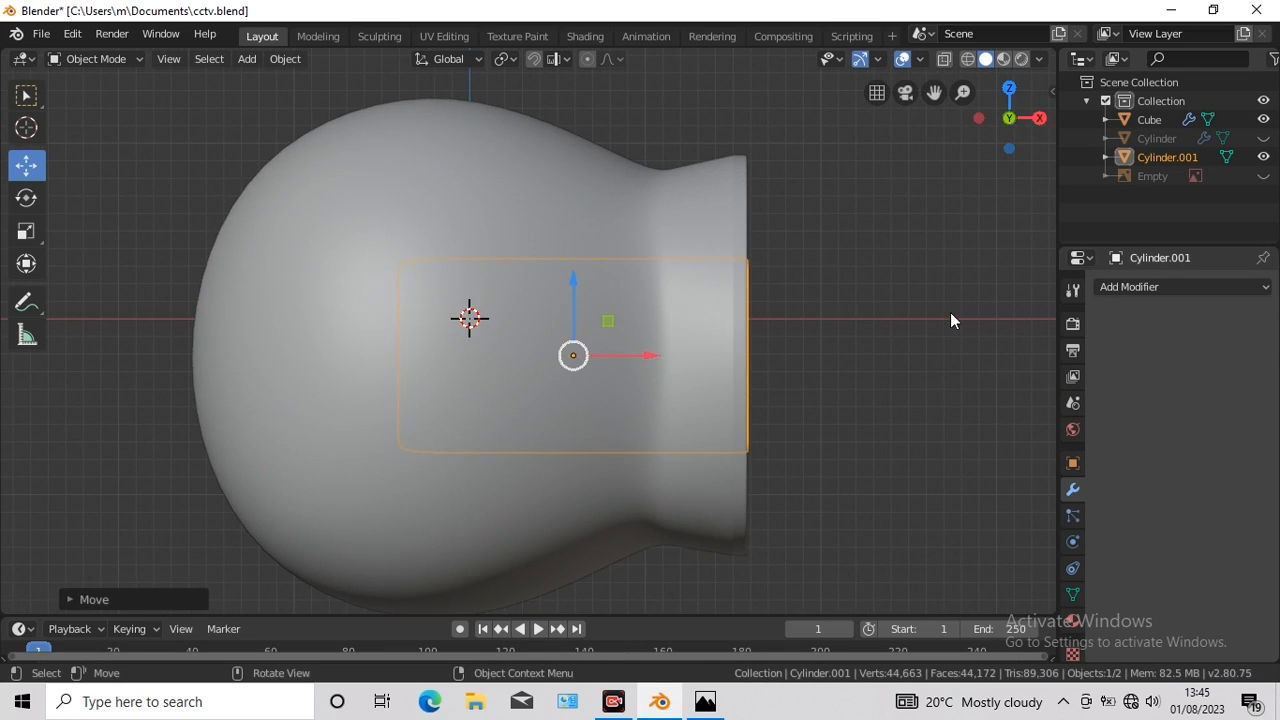
drag(650, 355, 666, 356)
key(KP_3)
scroll(895, 352, down, 4)
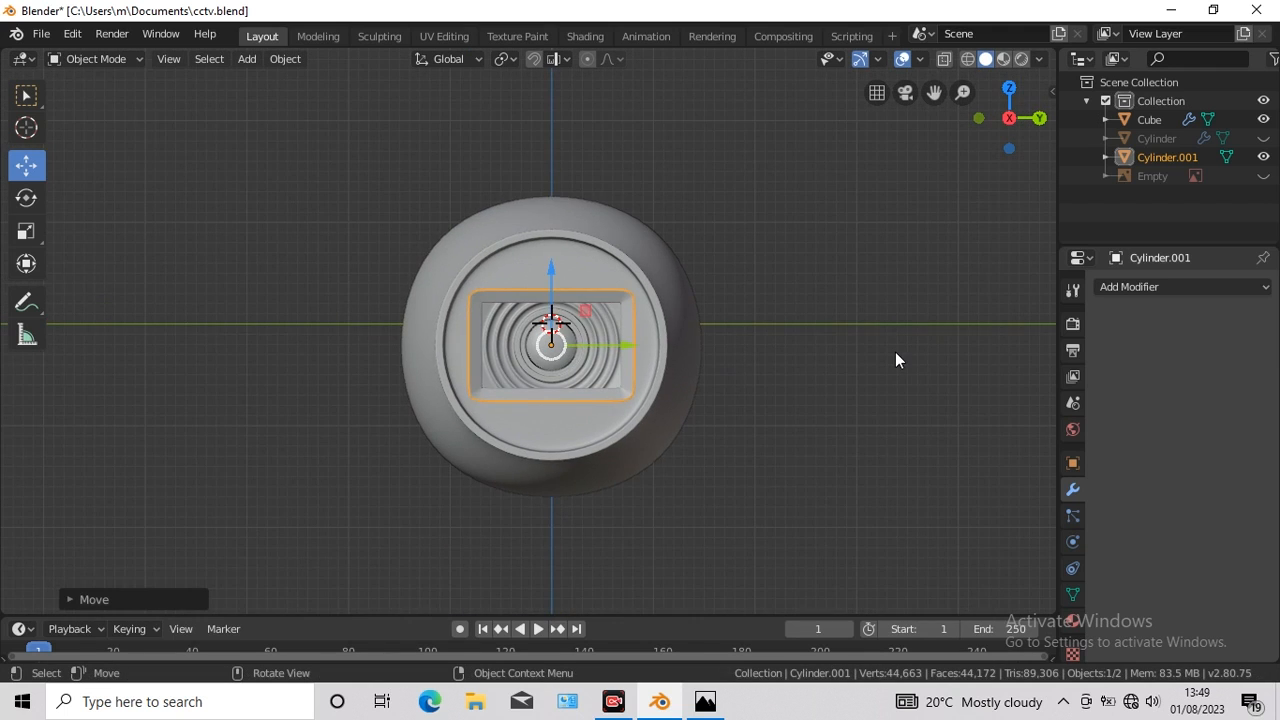
Step: Show the outer housing and tilt the ball and lens unit together downward about the Y axis
click(1263, 140)
click(1263, 139)
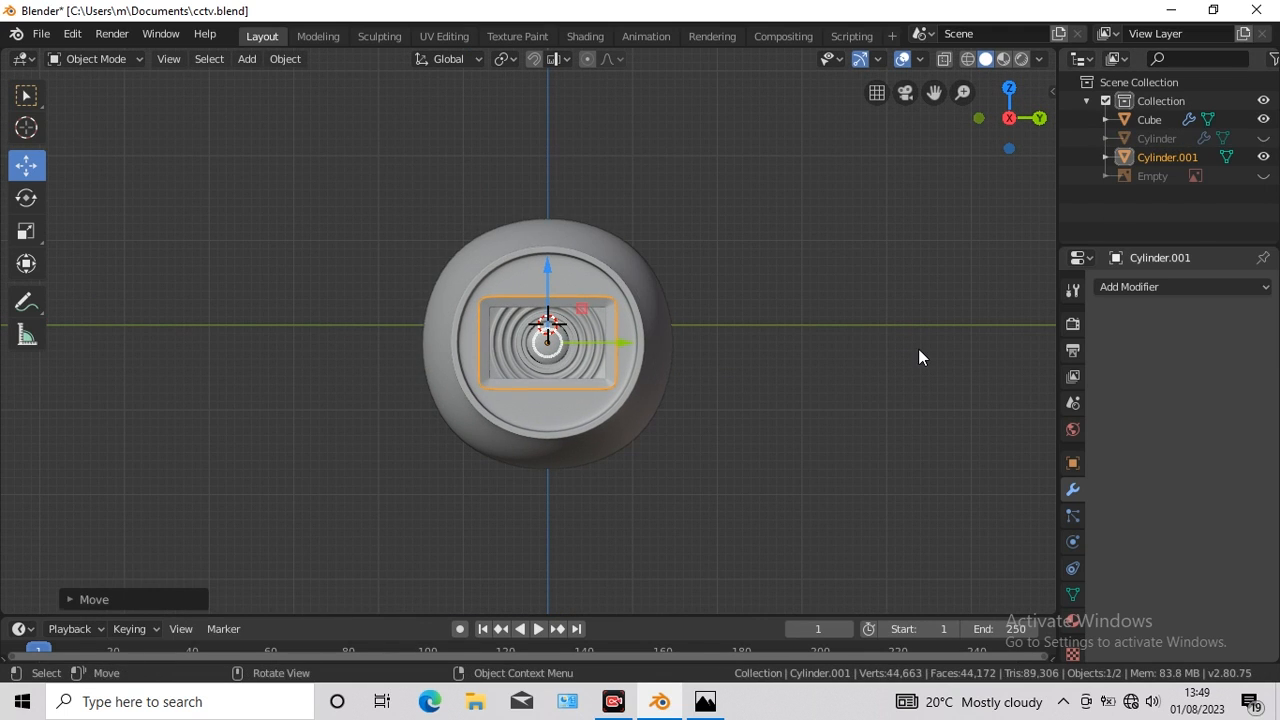
key(a)
click(1263, 140)
key(KP_1)
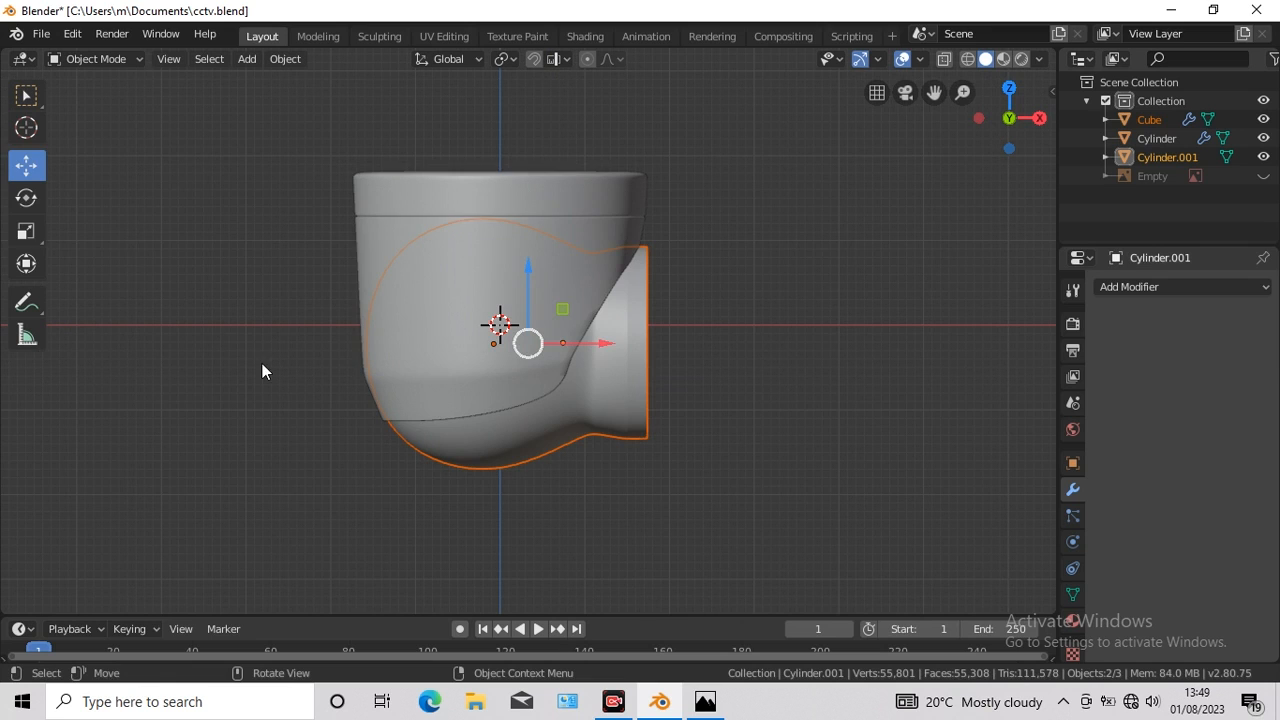
click(26, 197)
drag(590, 318, 594, 340)
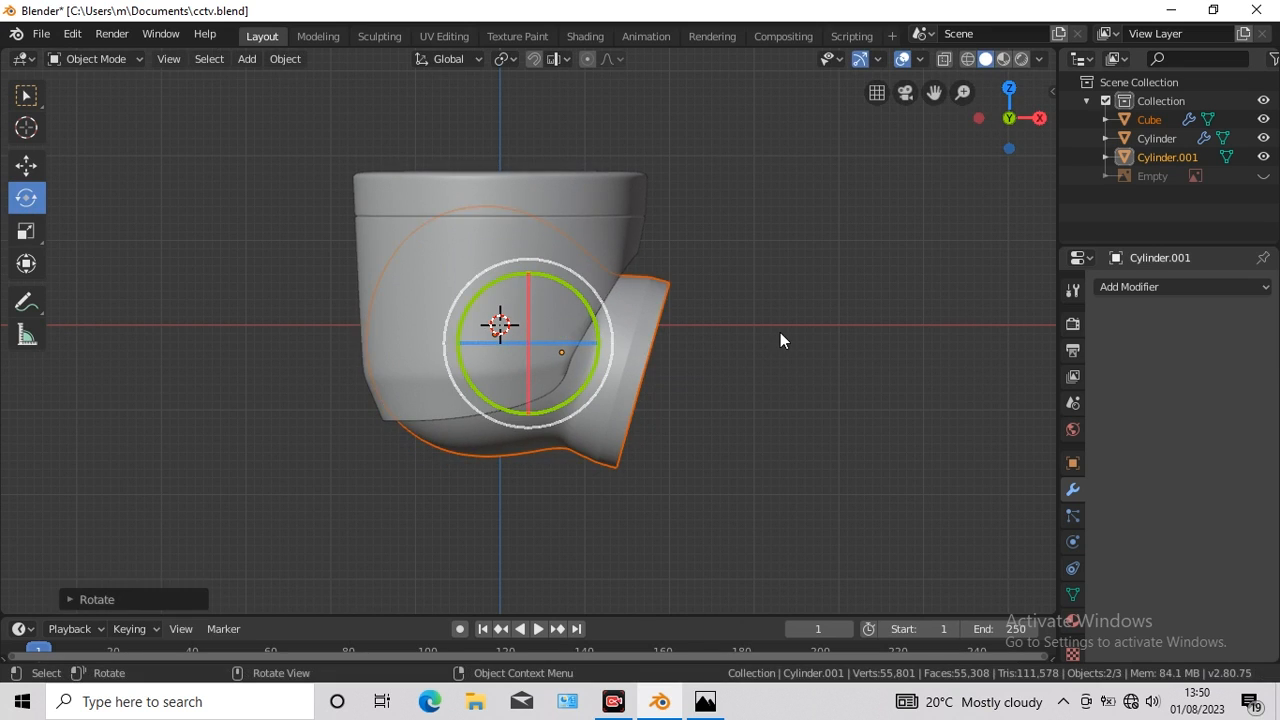
key(KP_3)
click(841, 385)
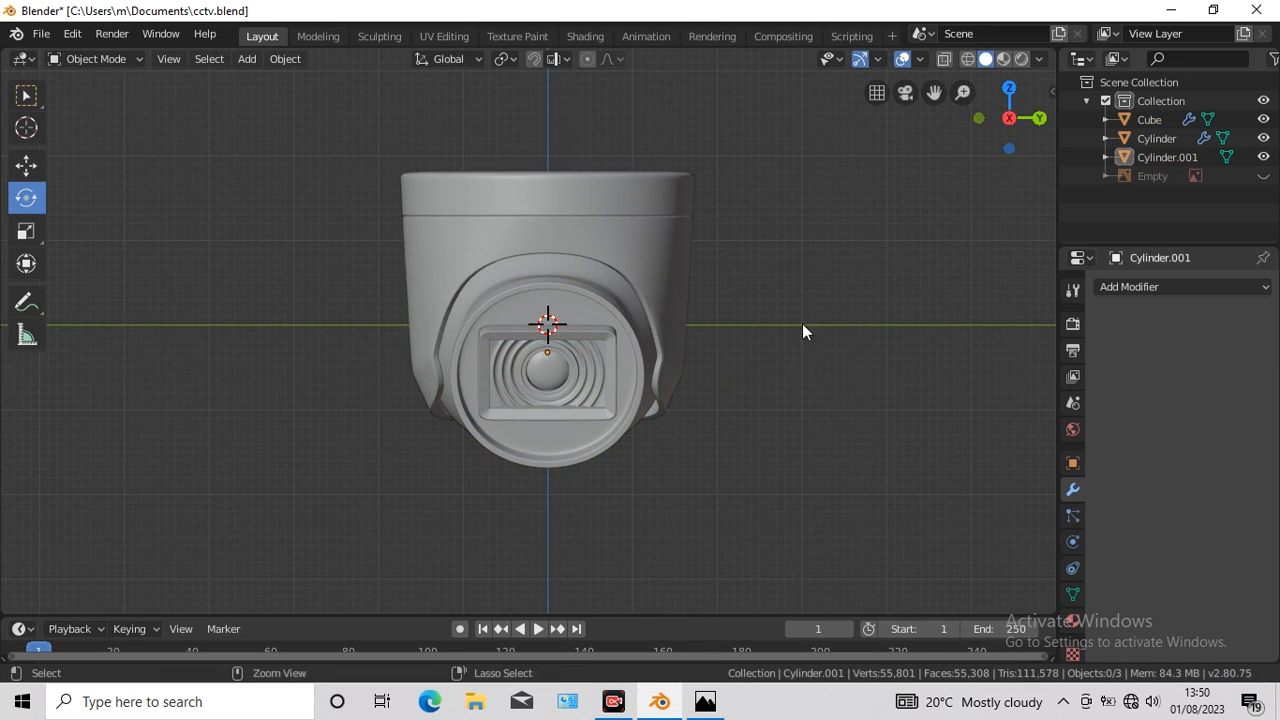
Step: Lower the ball and lens unit slightly along Z relative to the housing
key(a)
click(26, 165)
drag(549, 266, 549, 296)
click(852, 383)
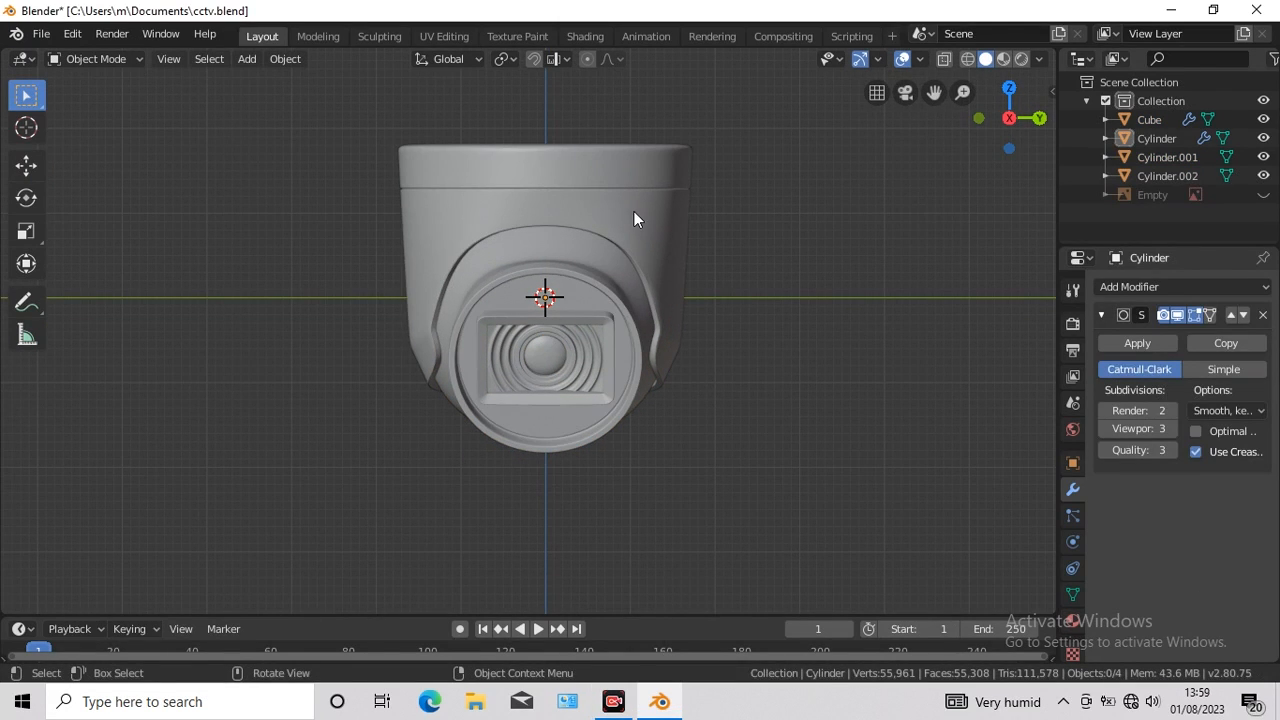
Step: Inset the top face of the outer housing slightly to sharpen its upper rim
click(634, 215)
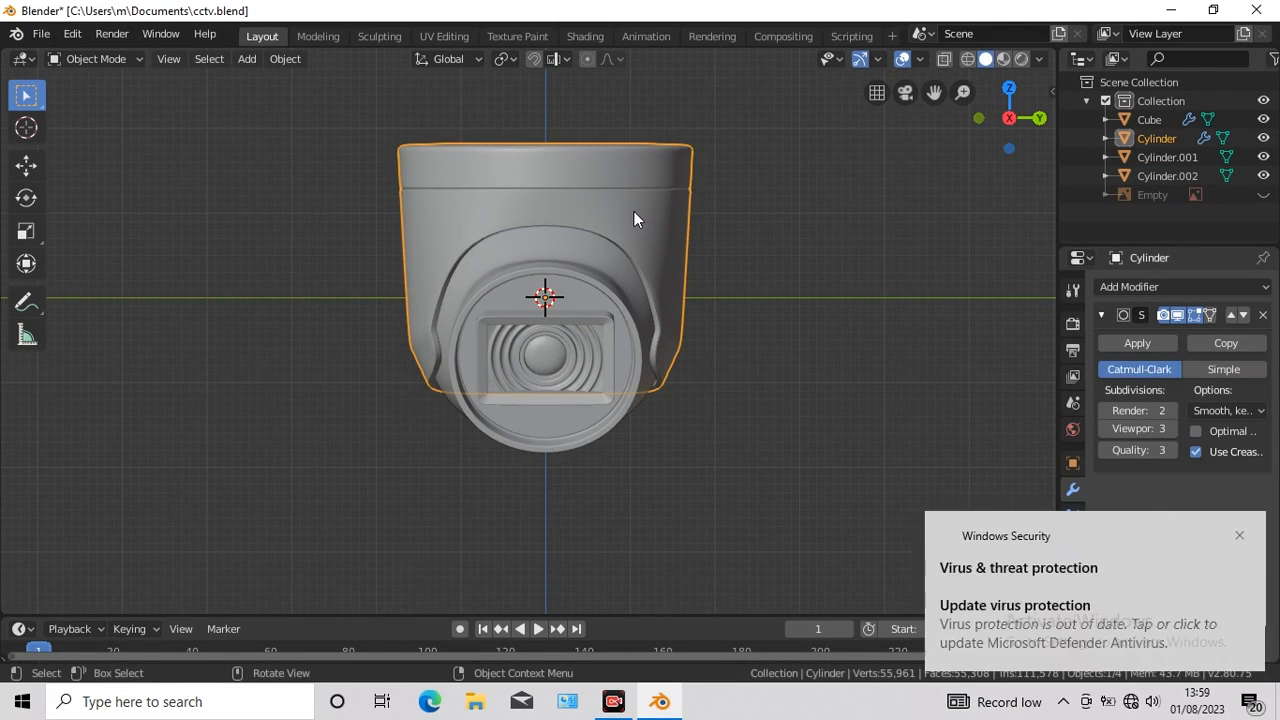
middle_drag(634, 211, 836, 305)
key(Tab)
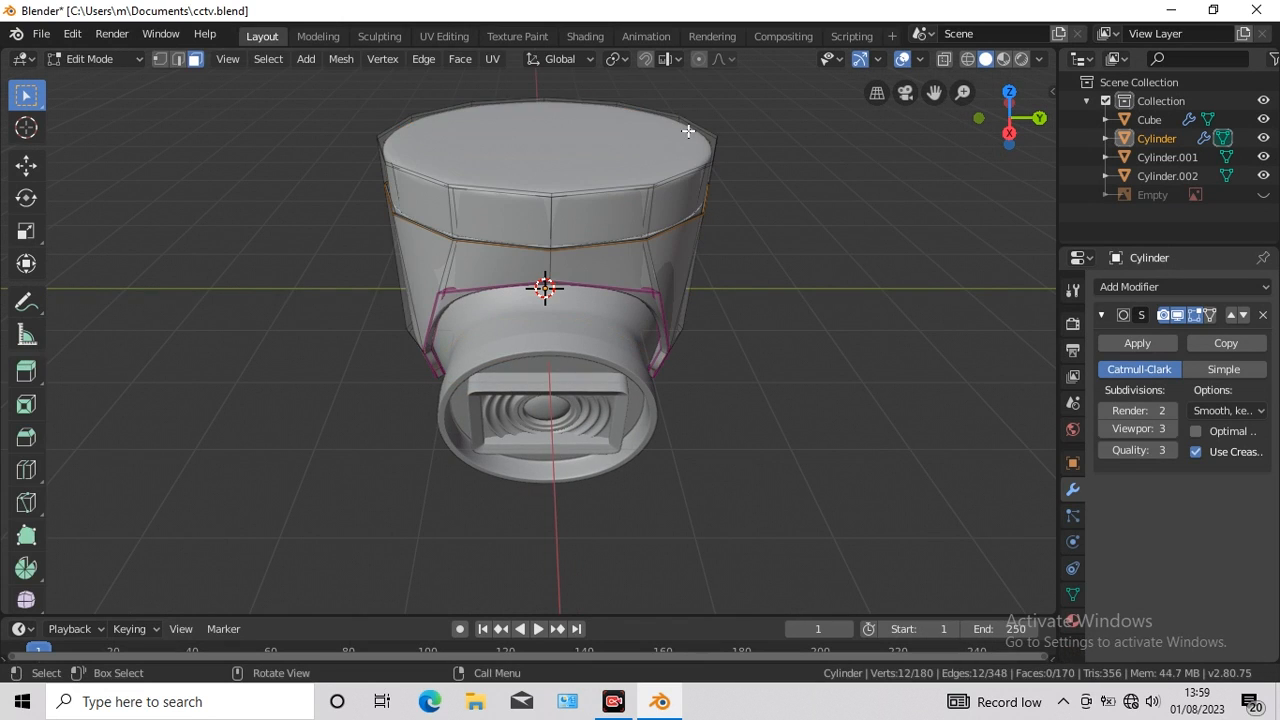
click(565, 147)
click(460, 59)
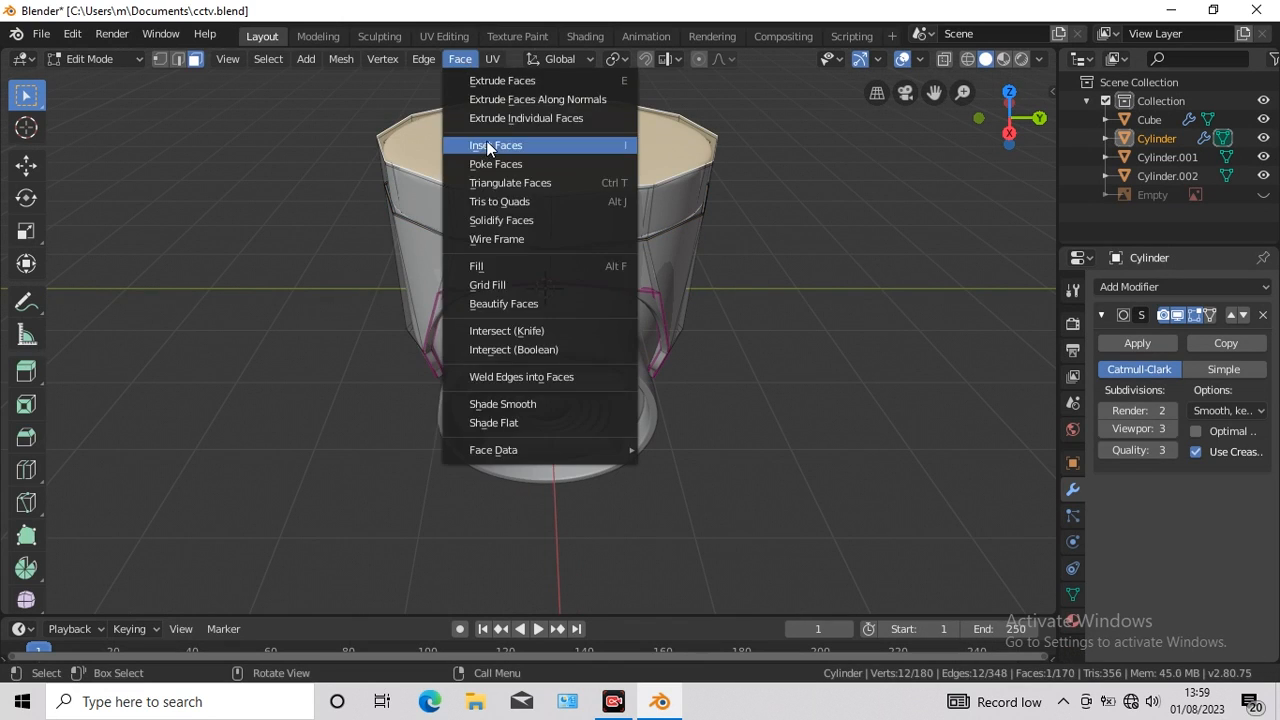
click(486, 140)
click(490, 140)
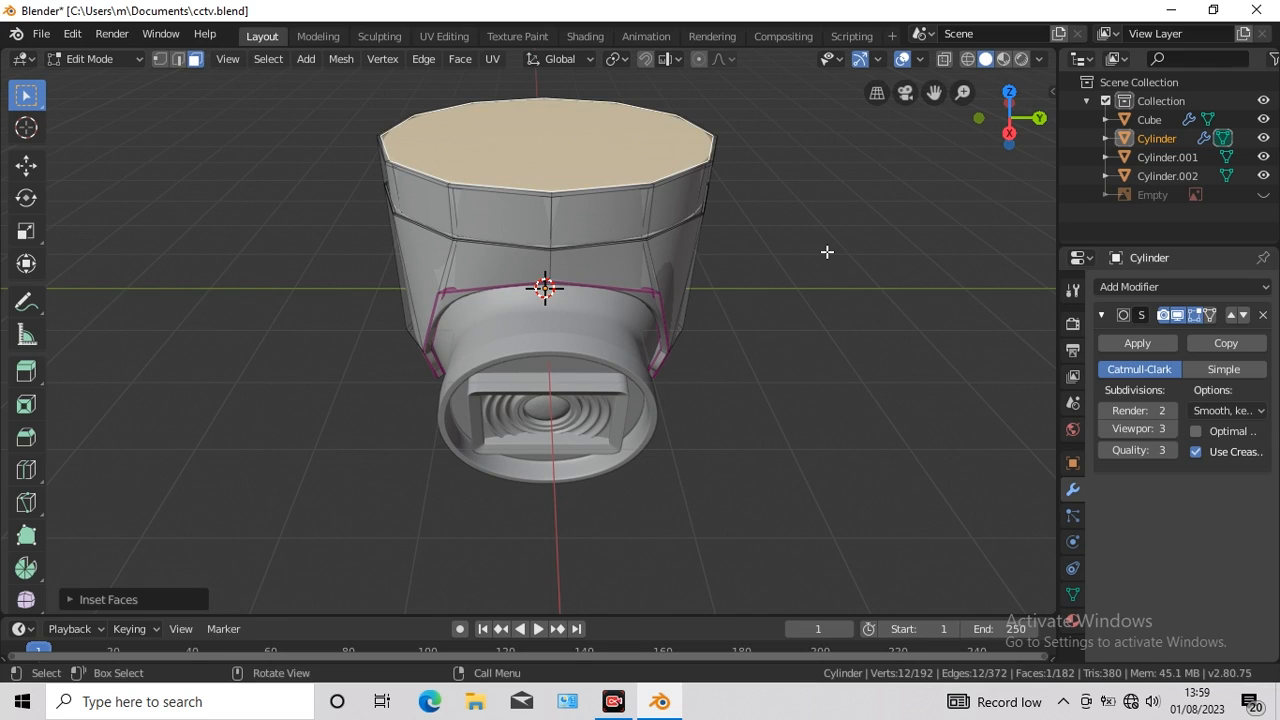
key(KP_1)
key(Tab)
key(alt+a)
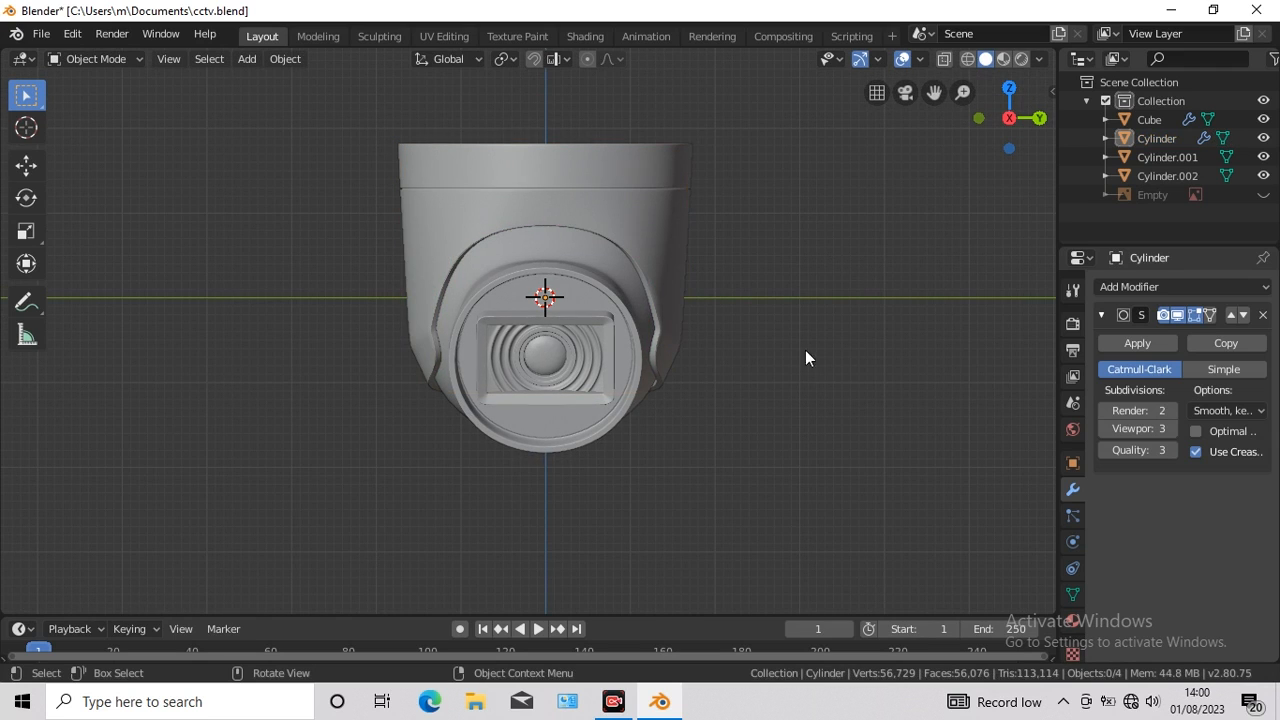
Step: Give the round centre lens a new near-black material with metallic 0.75 and roughness 0.1, shown in material preview shading
click(548, 355)
click(1073, 621)
click(1263, 287)
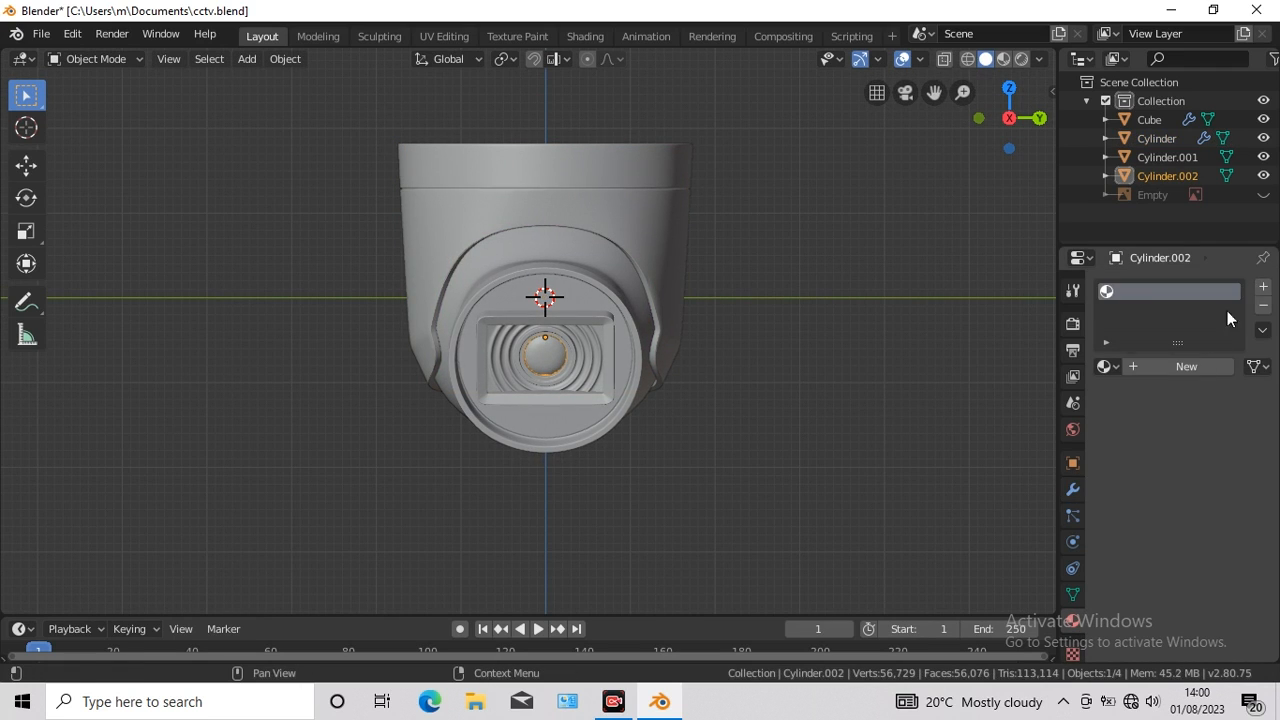
click(1205, 366)
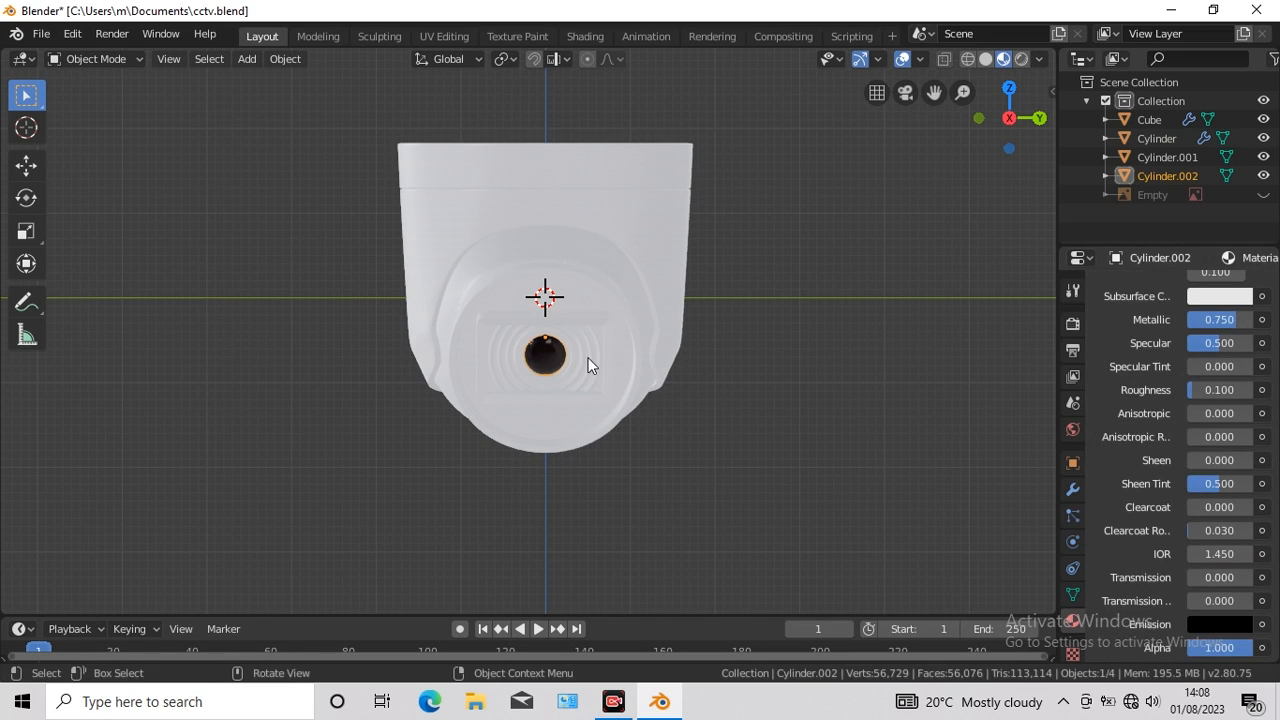
Step: Give the ringed lens unit around the lens a new dark material with metallic 0.5 and roughness 0.8
click(590, 365)
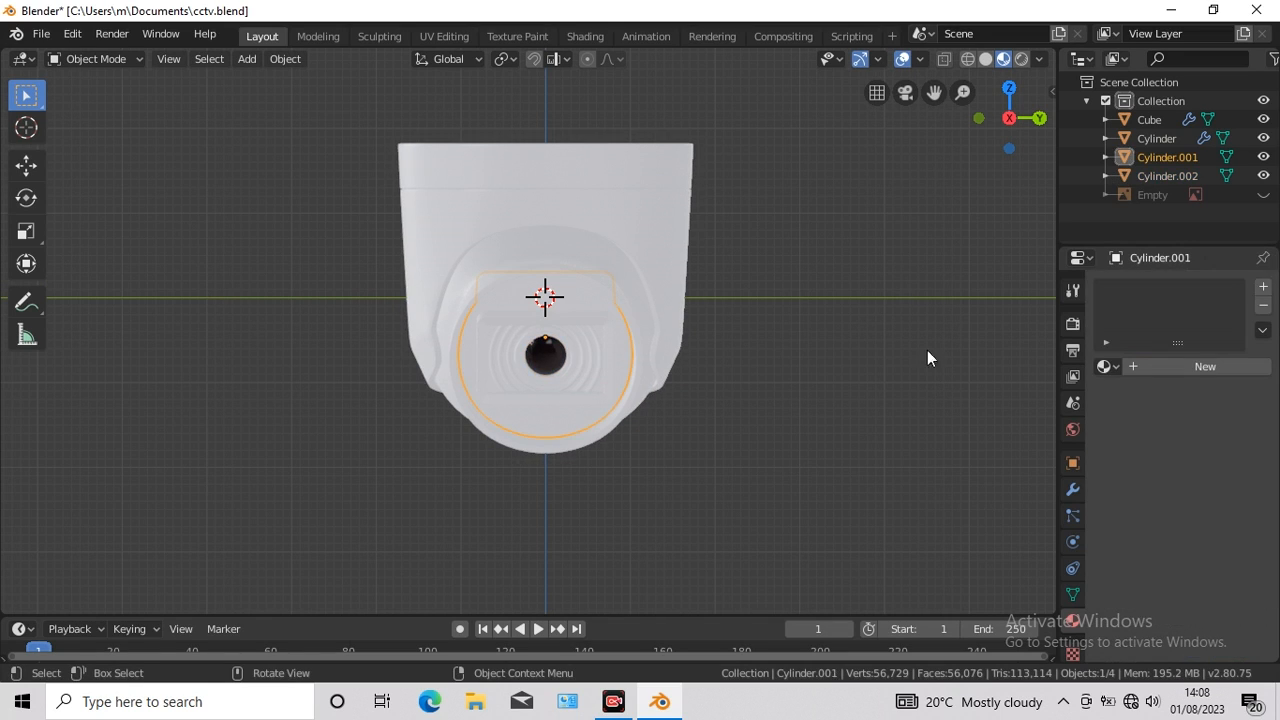
click(1263, 289)
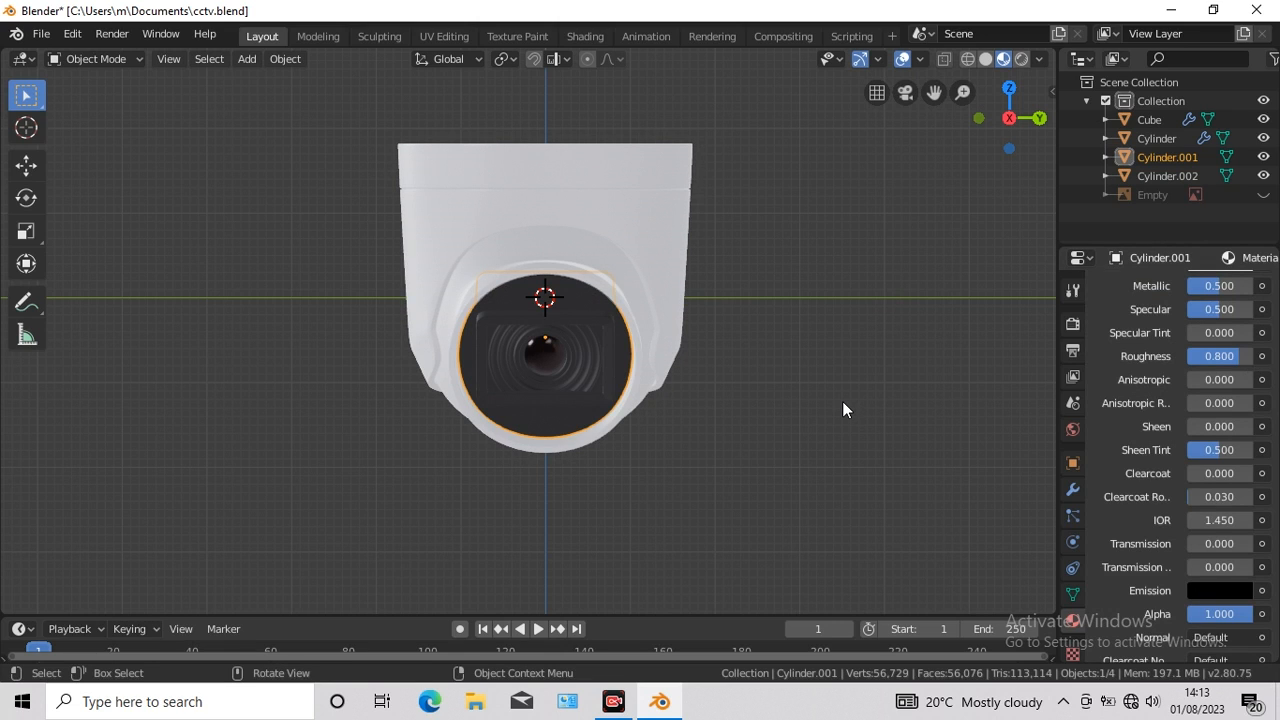
Step: Give the outer housing a new light grey material with metallic 0.5 and assign the same Material.002 to the inner ball
click(638, 198)
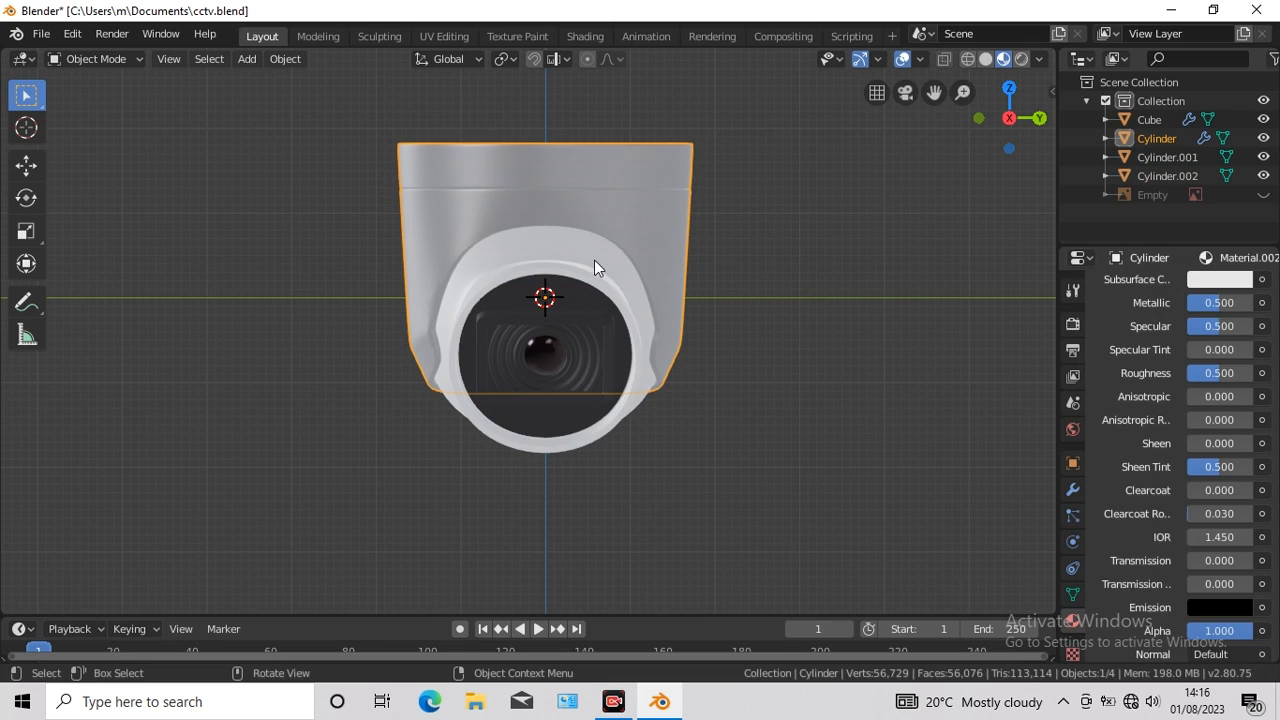
click(594, 260)
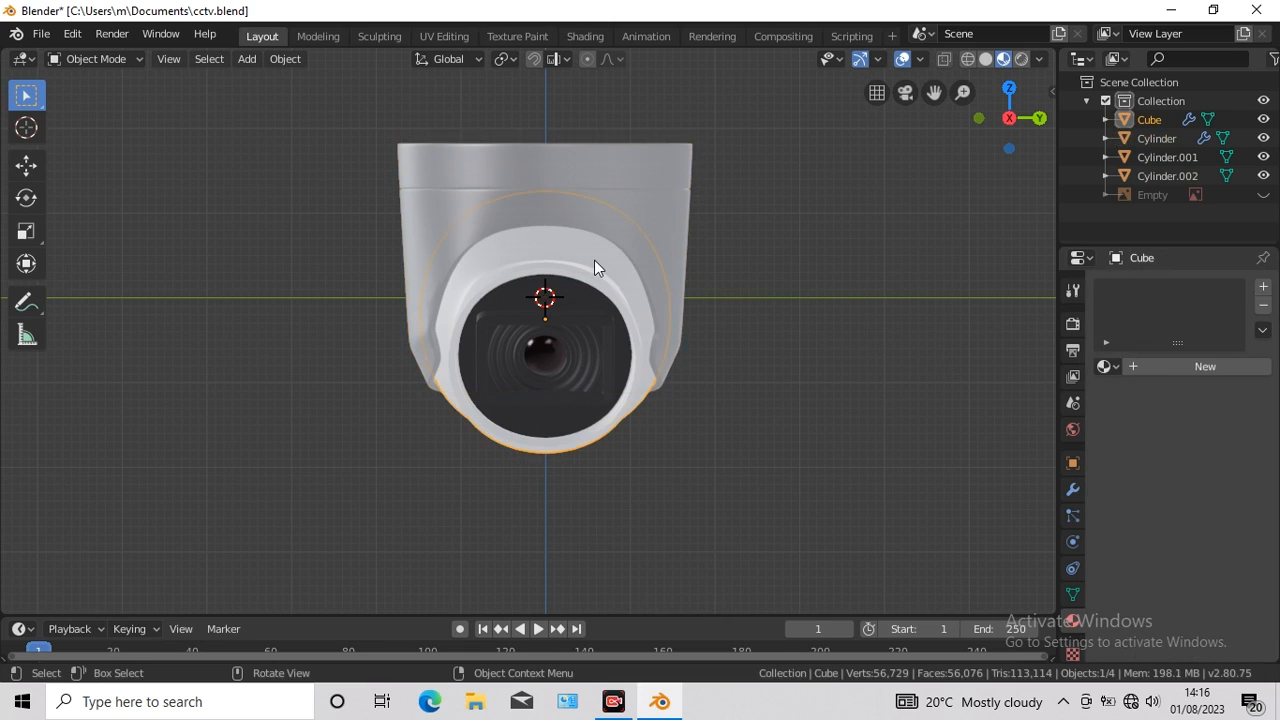
click(1264, 289)
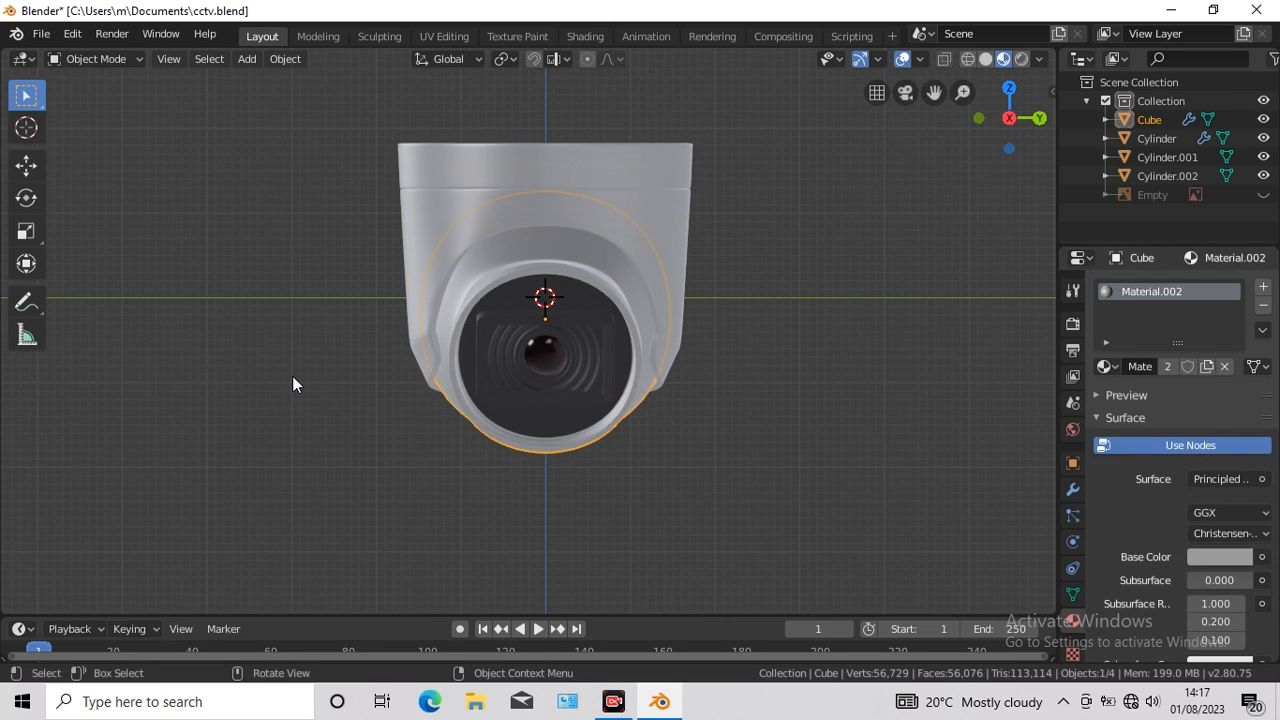
Step: Raise all four camera parts together along Z until the whole model sits above the ground grid
key(a)
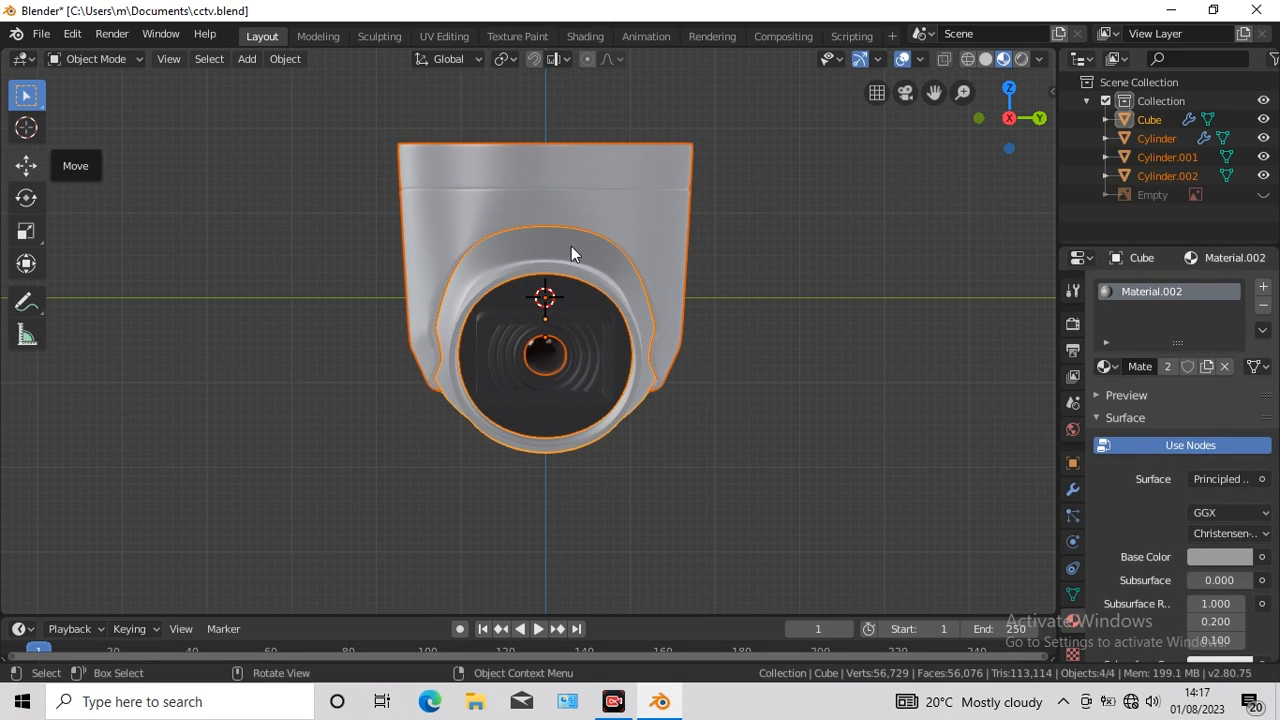
drag(544, 219, 543, 559)
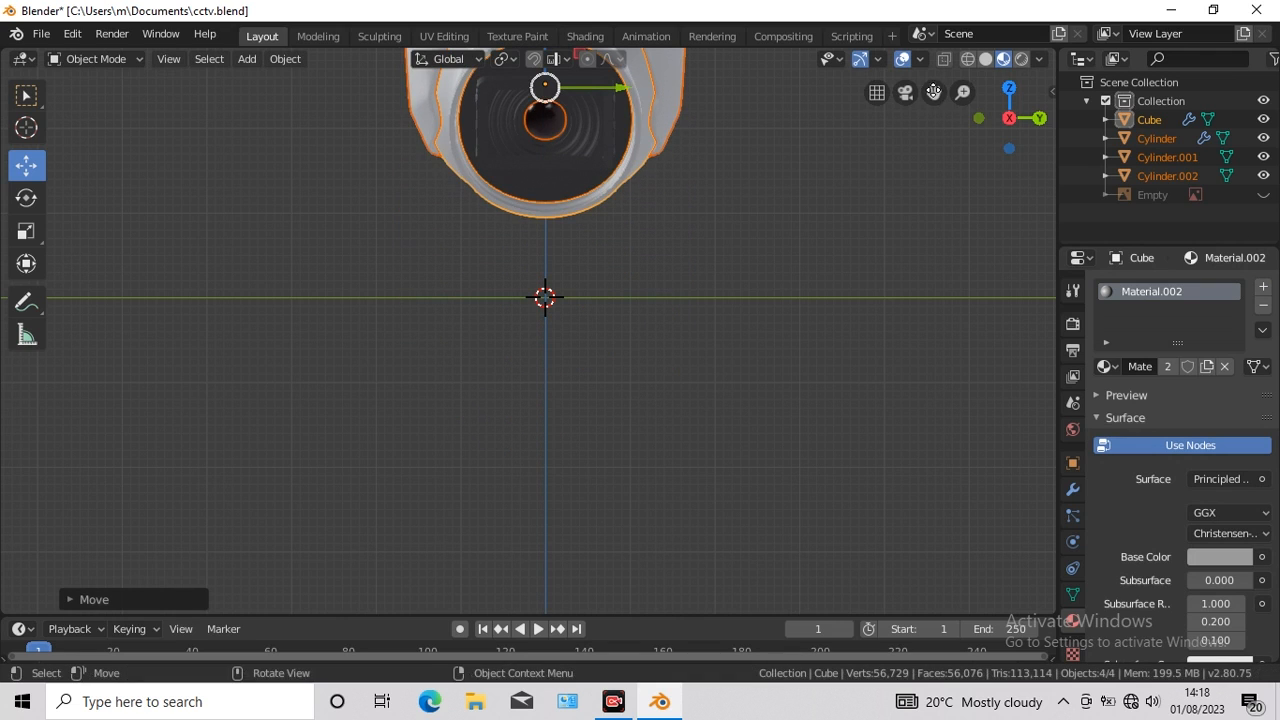
key(KP_Decimal)
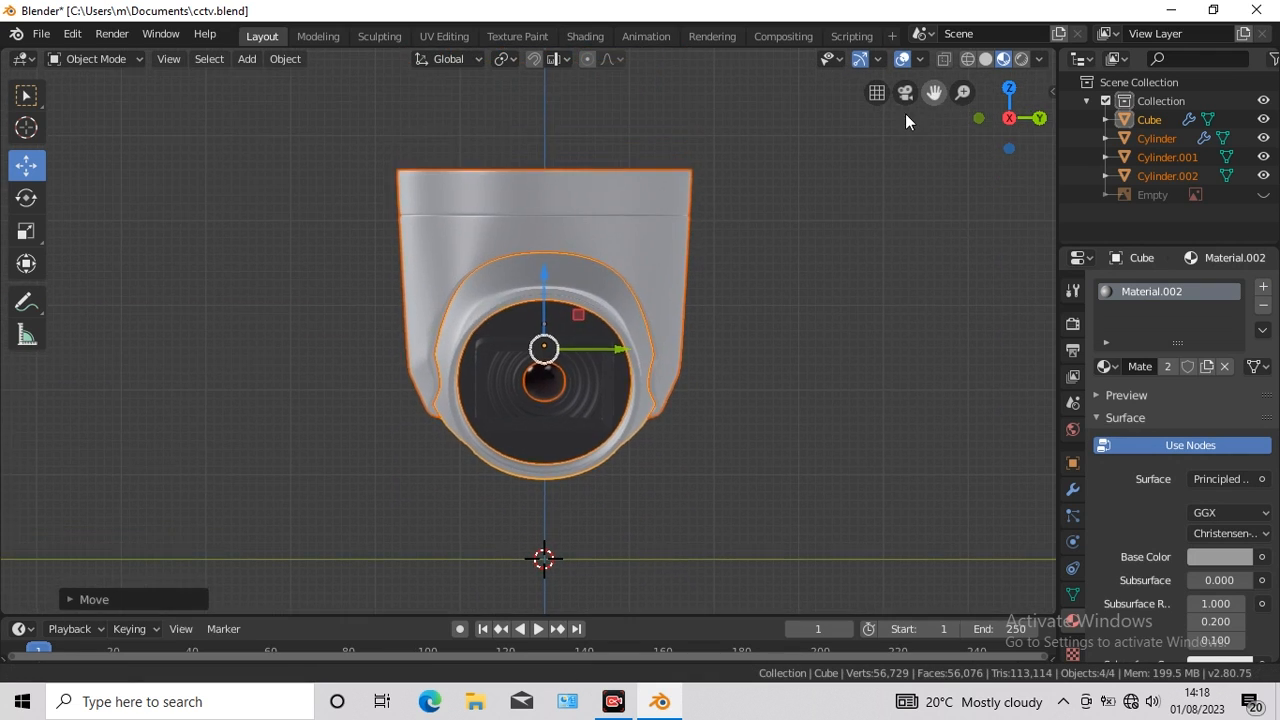
click(876, 305)
Step: Examine the shaded camera in perspective from the front, sides, back and underneath
key(KP_5)
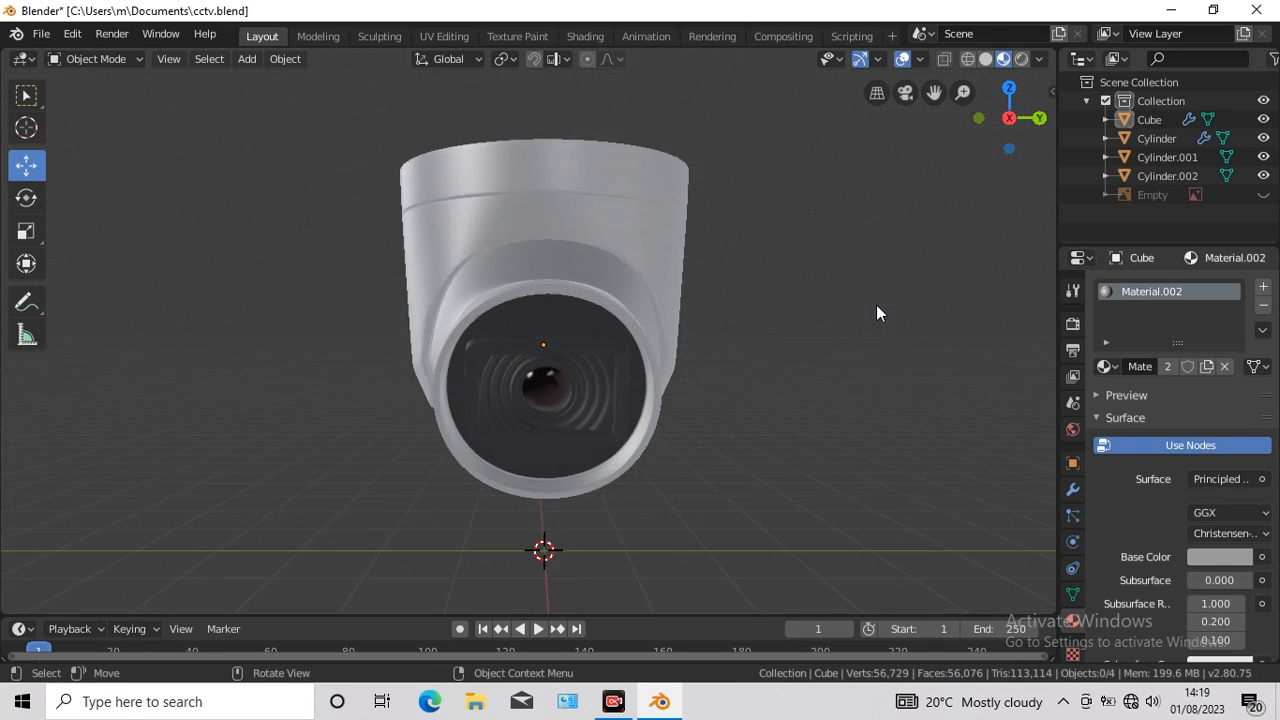
key(KP_4)
key(KP_4)
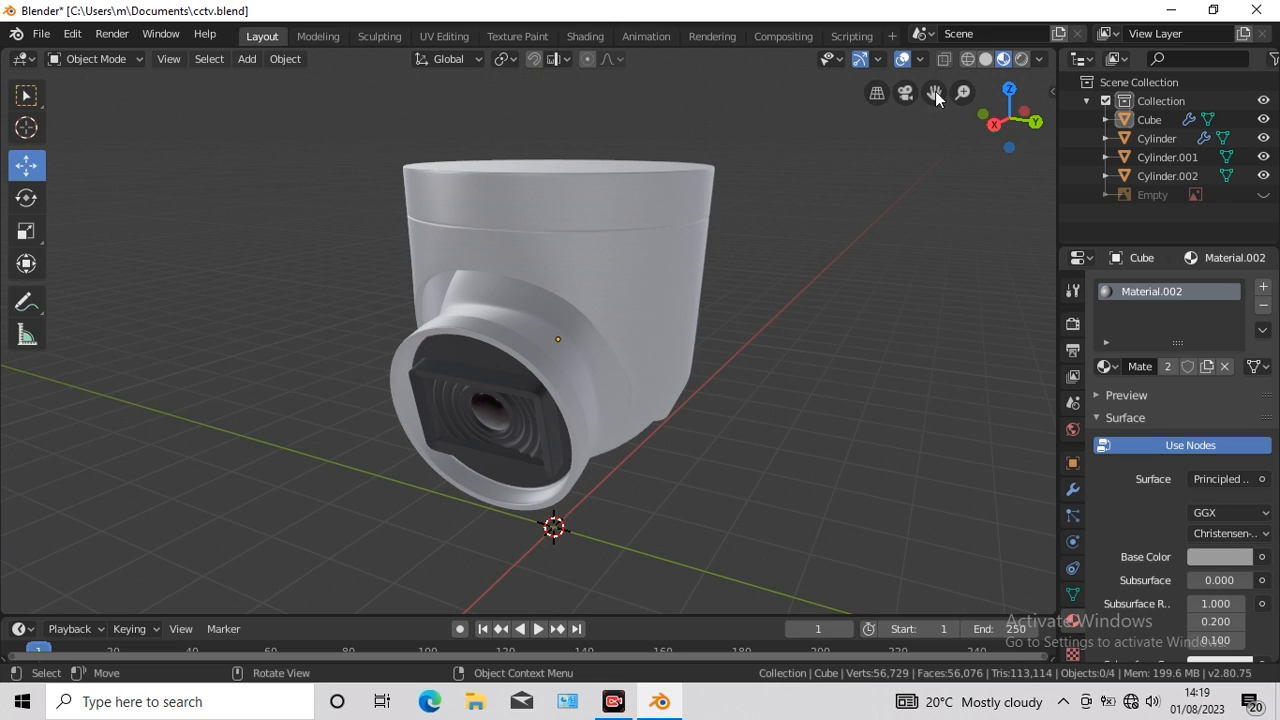
drag(934, 91, 825, 330)
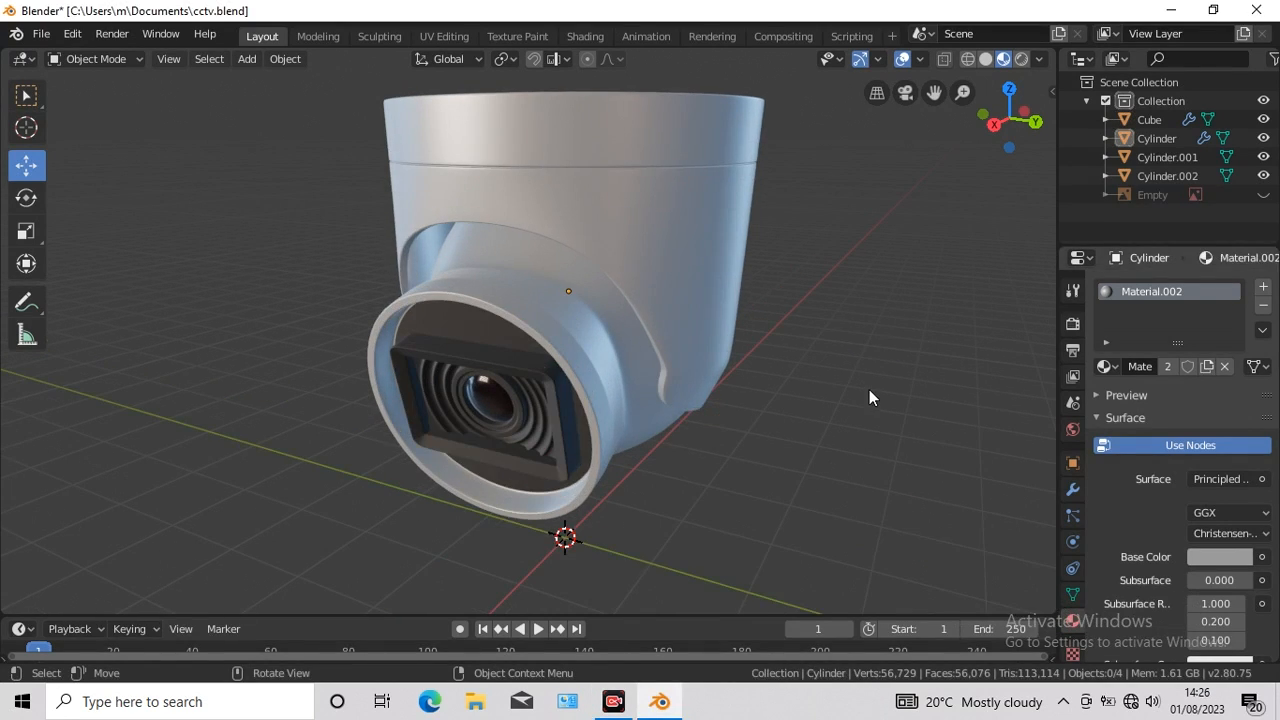
key(KP_4)
key(KP_4)
key(KP_4)
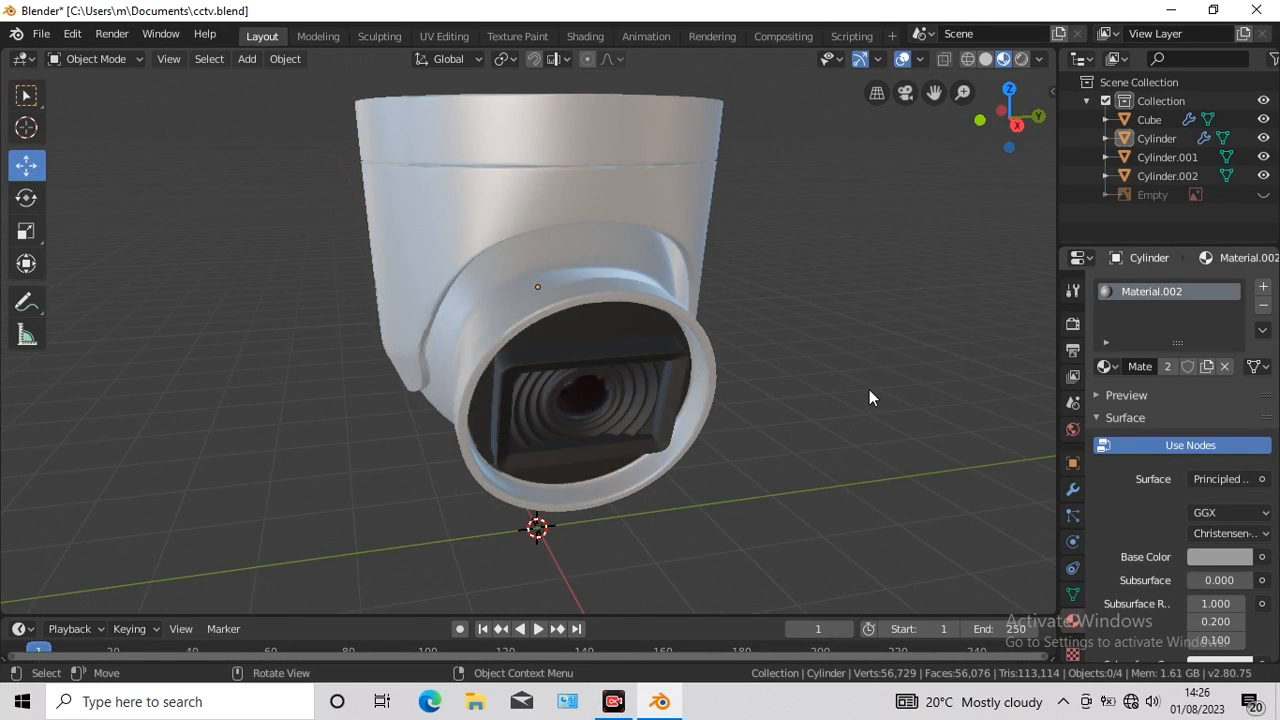
key(KP_4)
key(KP_4)
key(KP_4)
key(KP_4)
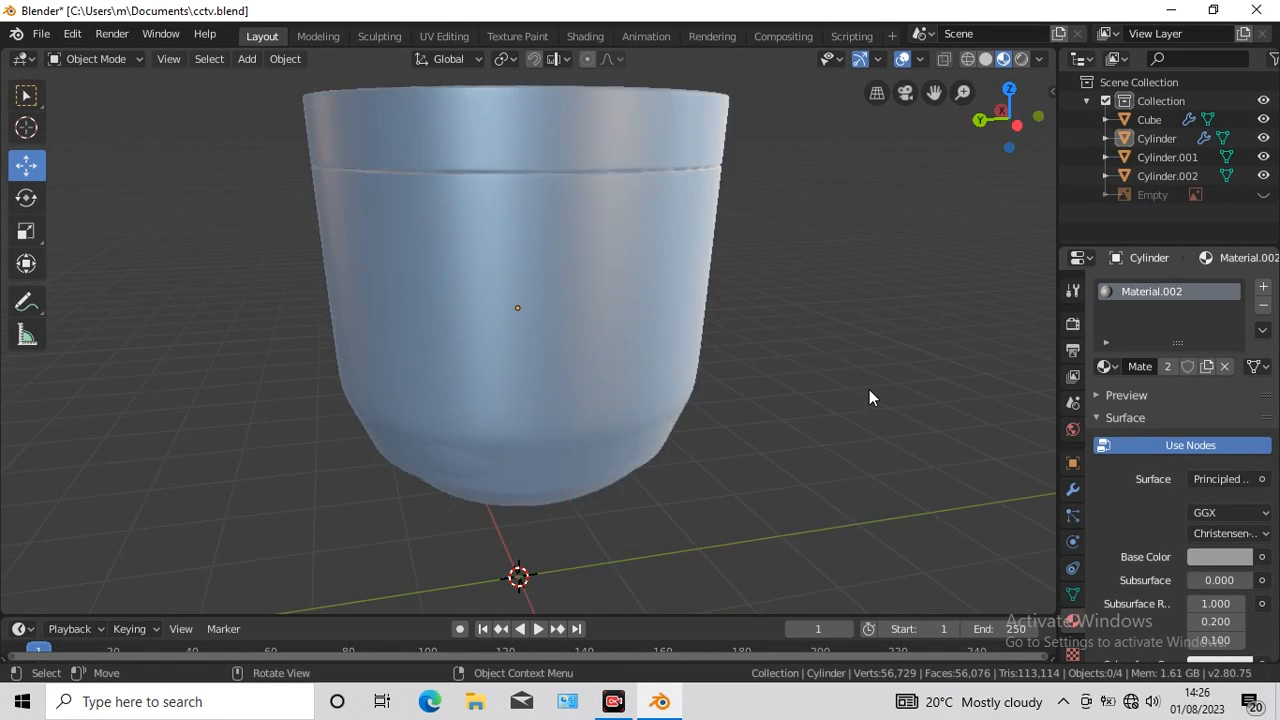
key(KP_4)
key(KP_4)
key(KP_4)
key(KP_4)
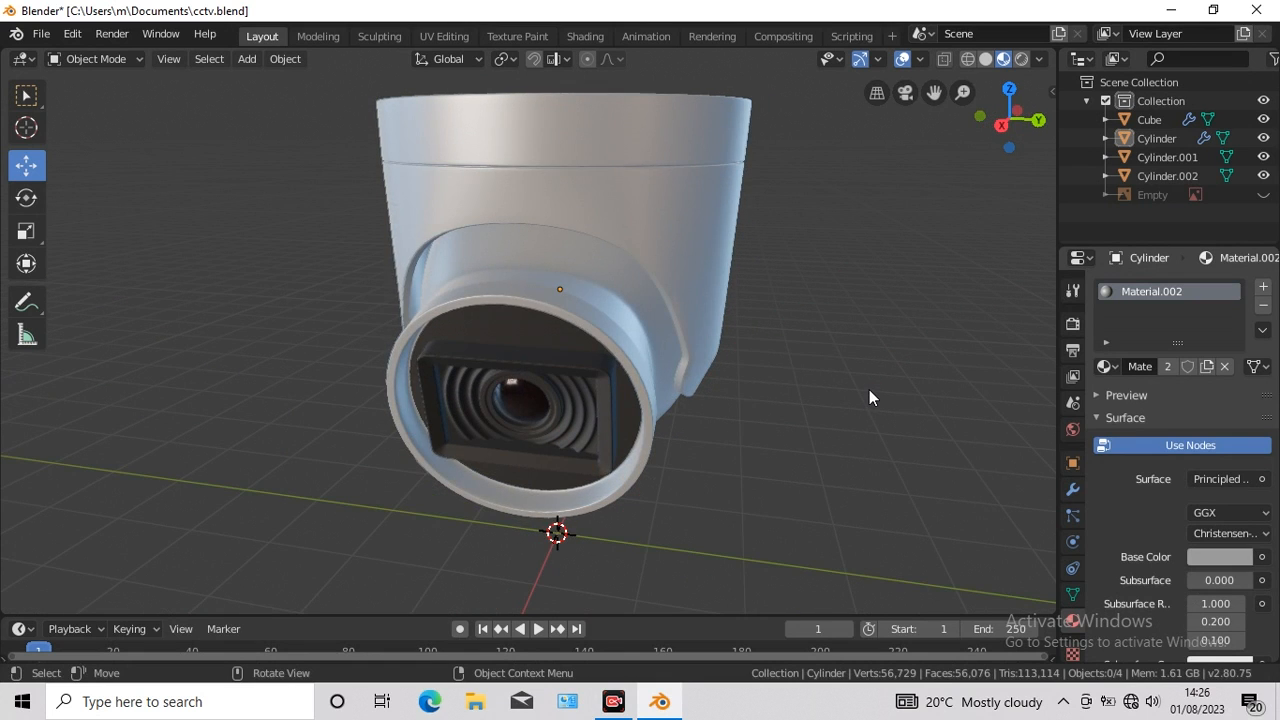
key(KP_2)
key(KP_2)
key(KP_2)
key(KP_2)
key(KP_2)
key(KP_2)
key(KP_2)
key(KP_2)
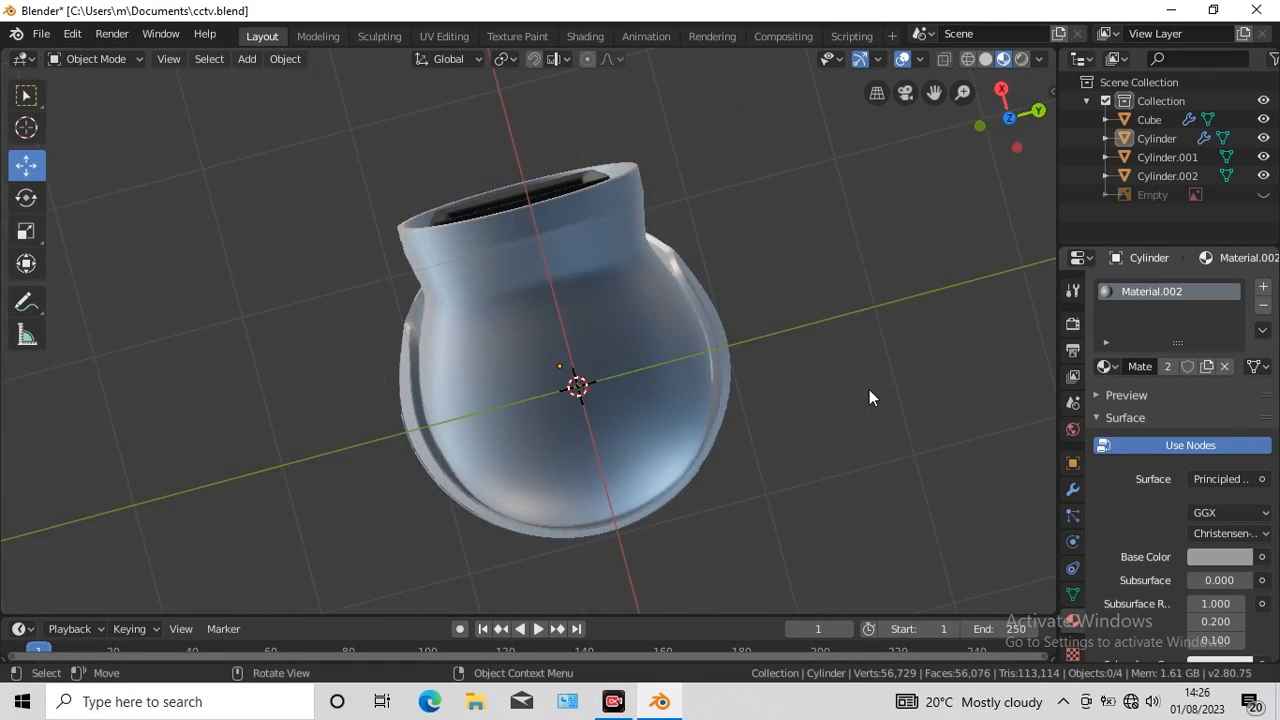
key(KP_8)
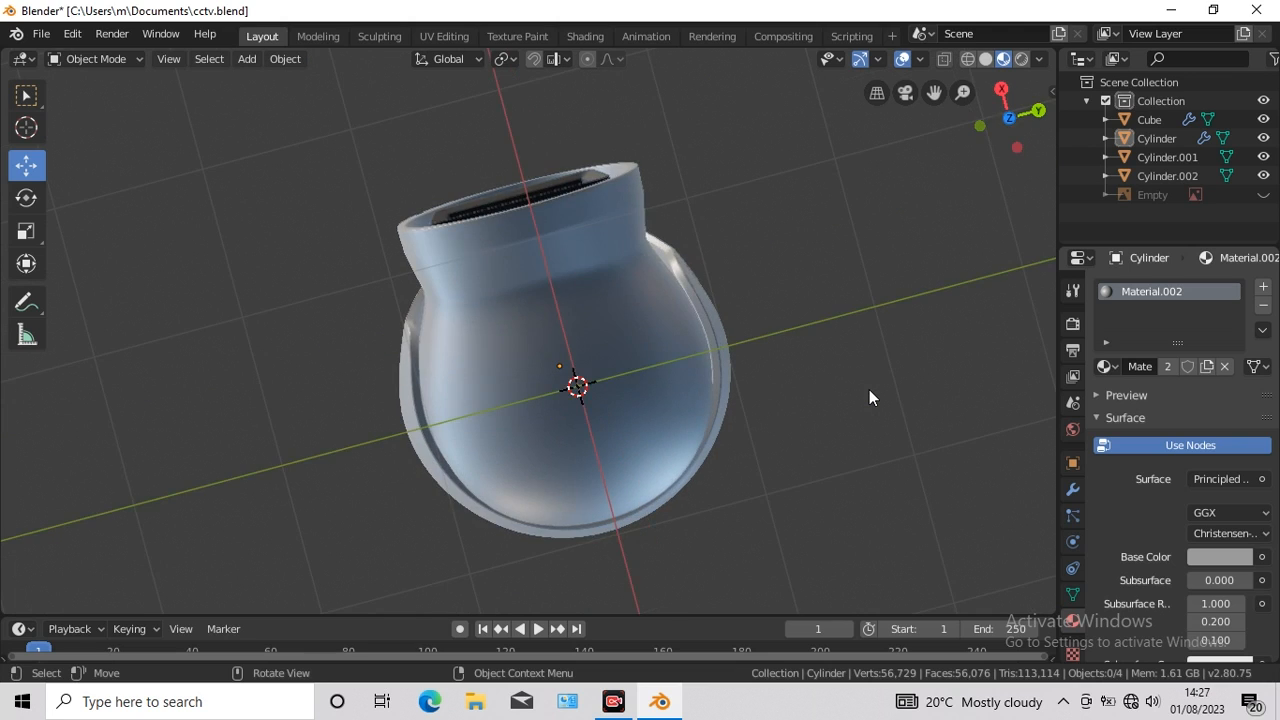
key(KP_2)
key(KP_2)
key(KP_2)
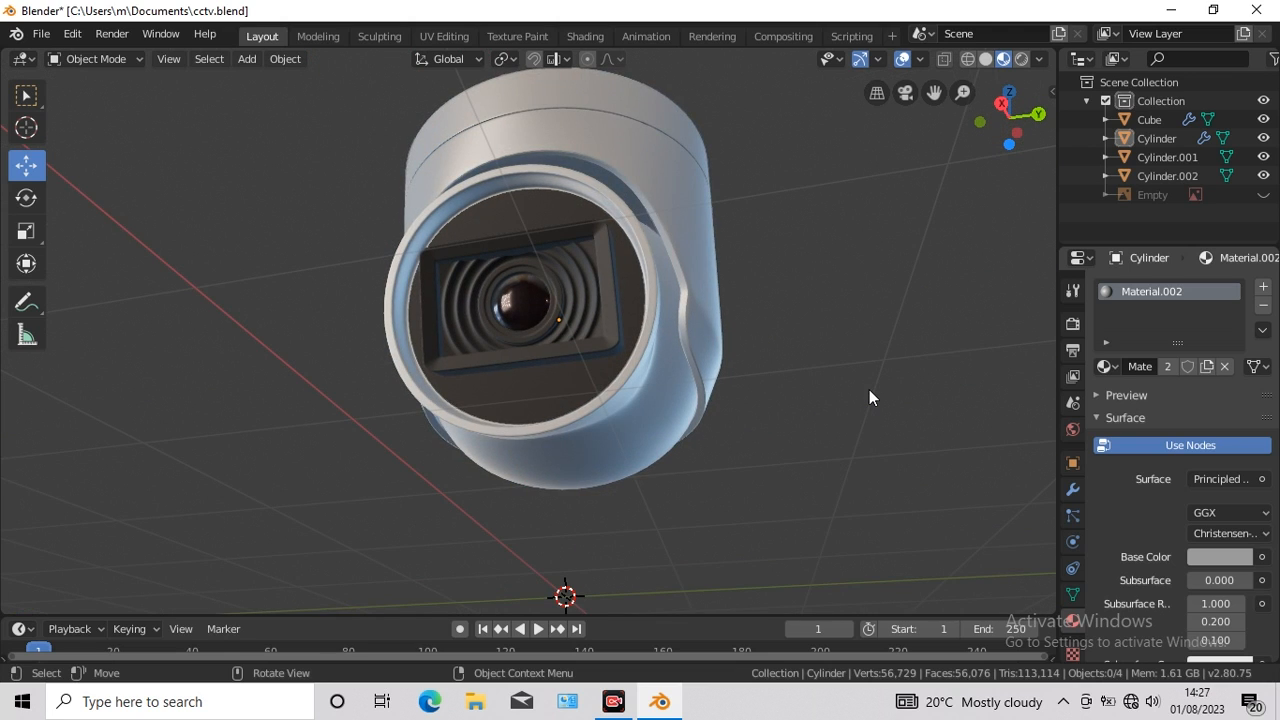
key(KP_8)
key(KP_8)
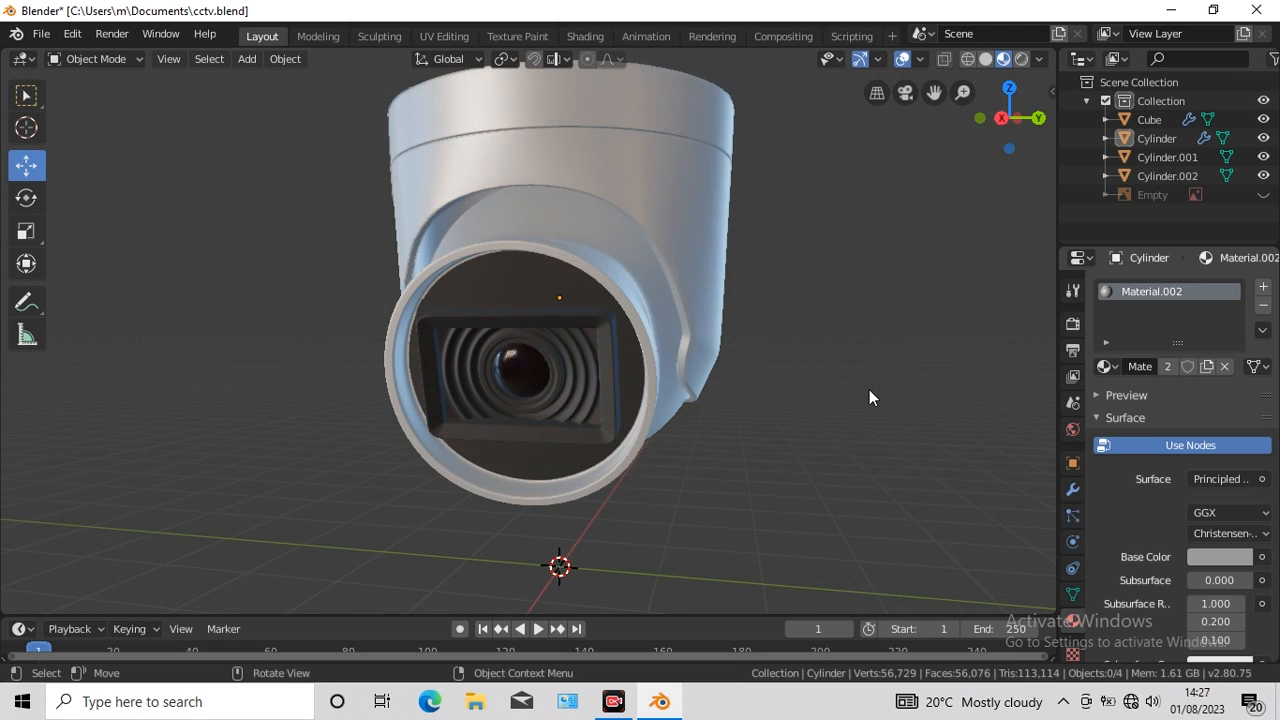